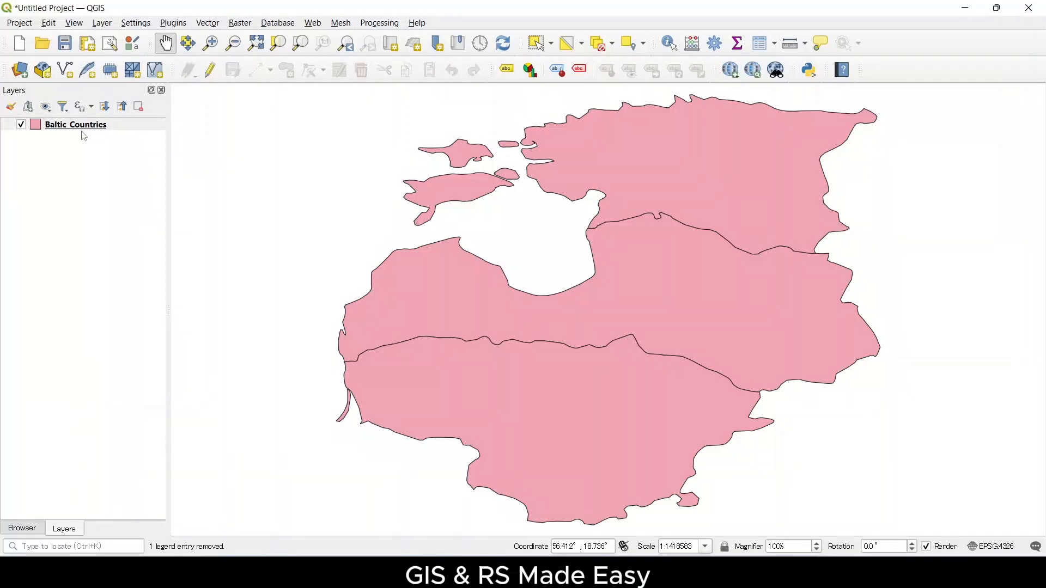
Show labels on the Baltic Countries layer and view the available labeling types in its layer properties
{"action": "right_click", "coordinate": [75, 127]}
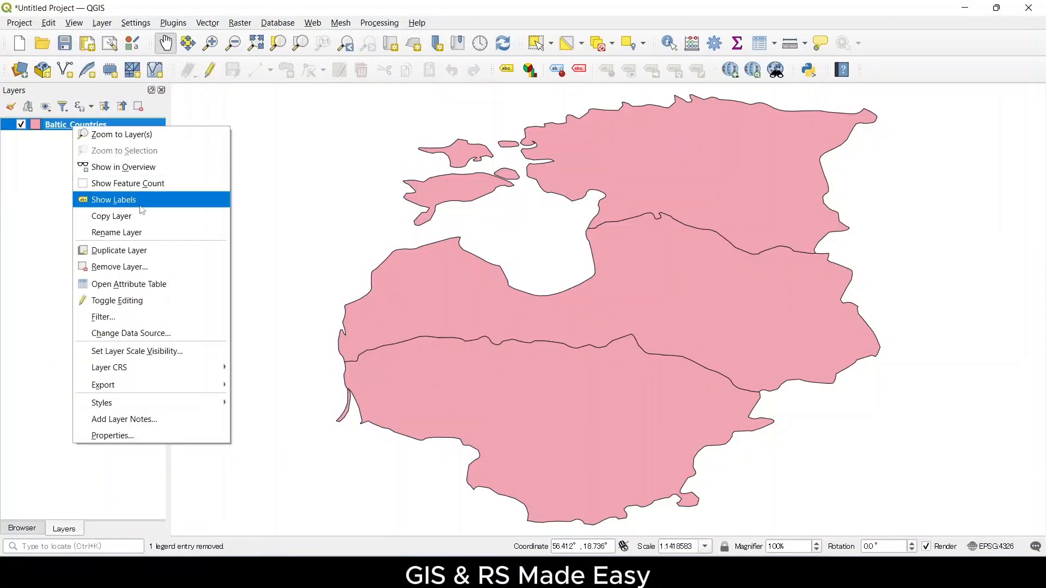
{"action": "left_click", "coordinate": [141, 200]}
{"action": "right_click", "coordinate": [61, 128]}
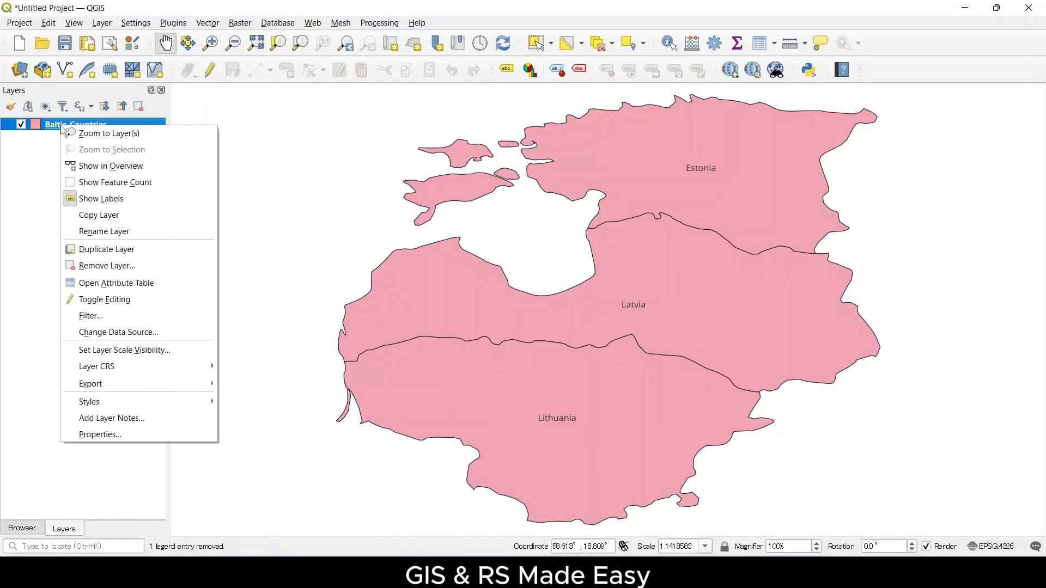
{"action": "left_click", "coordinate": [139, 435]}
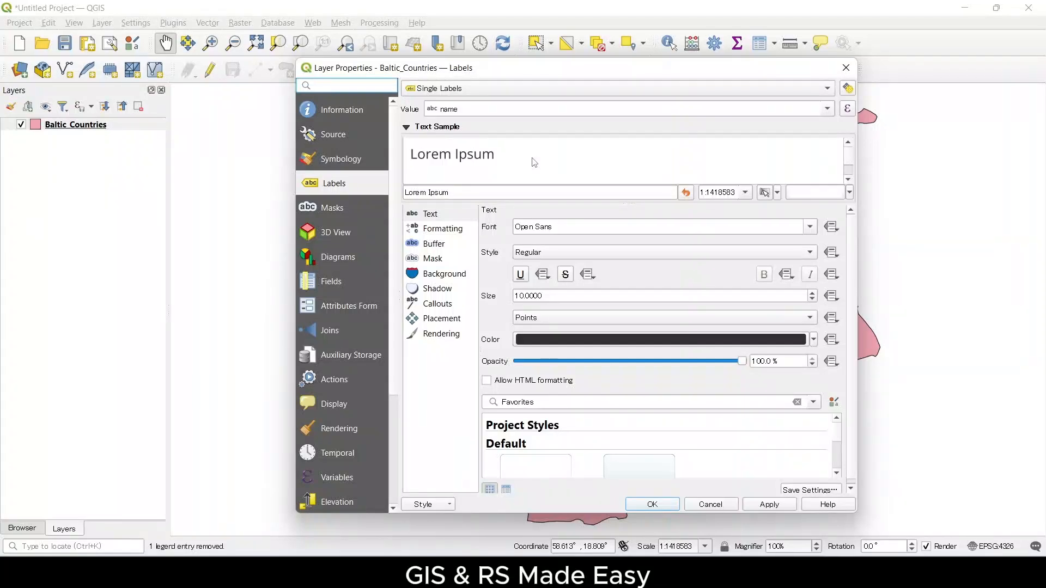
{"action": "left_click", "coordinate": [463, 93]}
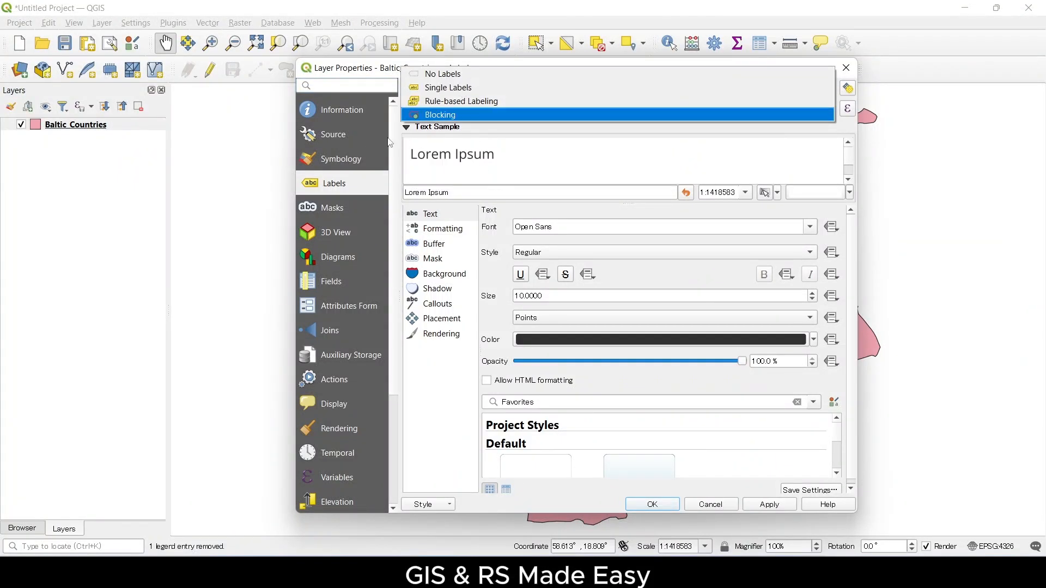
Set the layer's symbology to Categorized by the name field and classify it with random colors
{"action": "left_click", "coordinate": [338, 166]}
{"action": "left_click", "coordinate": [337, 166]}
{"action": "left_click", "coordinate": [562, 89]}
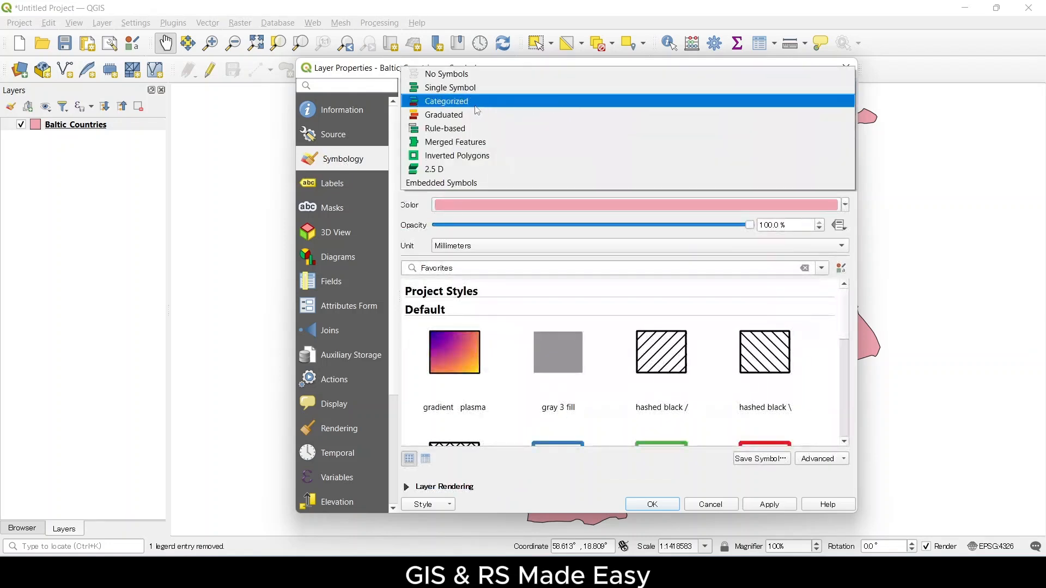
{"action": "left_click", "coordinate": [474, 101]}
{"action": "left_click", "coordinate": [830, 108]}
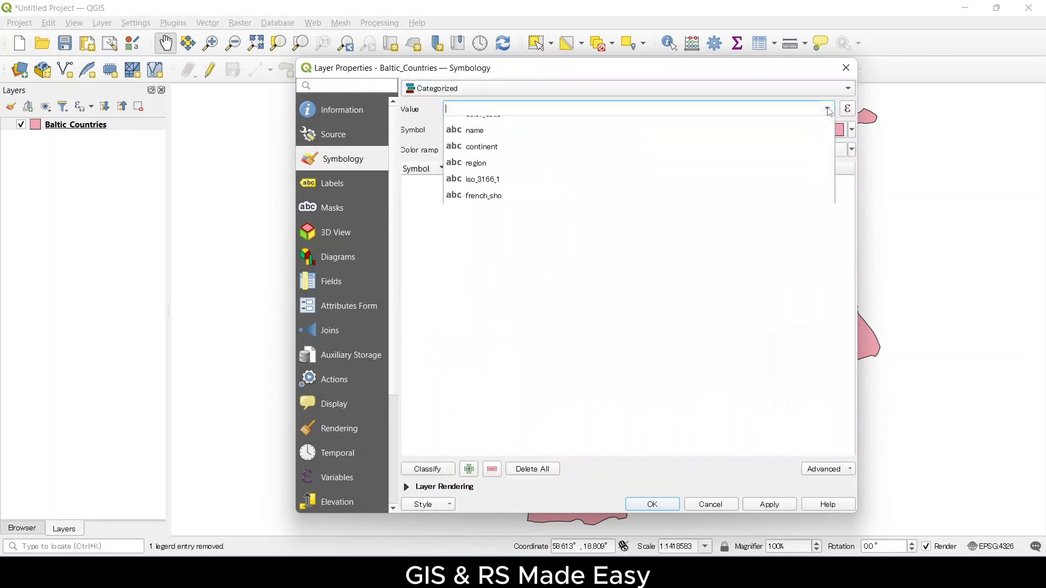
{"action": "left_click", "coordinate": [509, 174]}
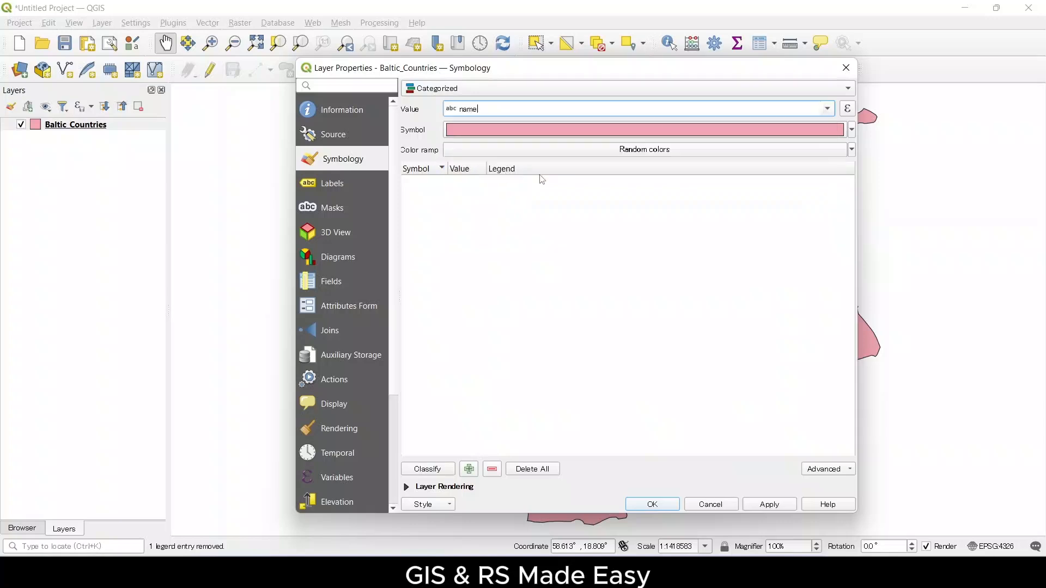
{"action": "left_click", "coordinate": [428, 469]}
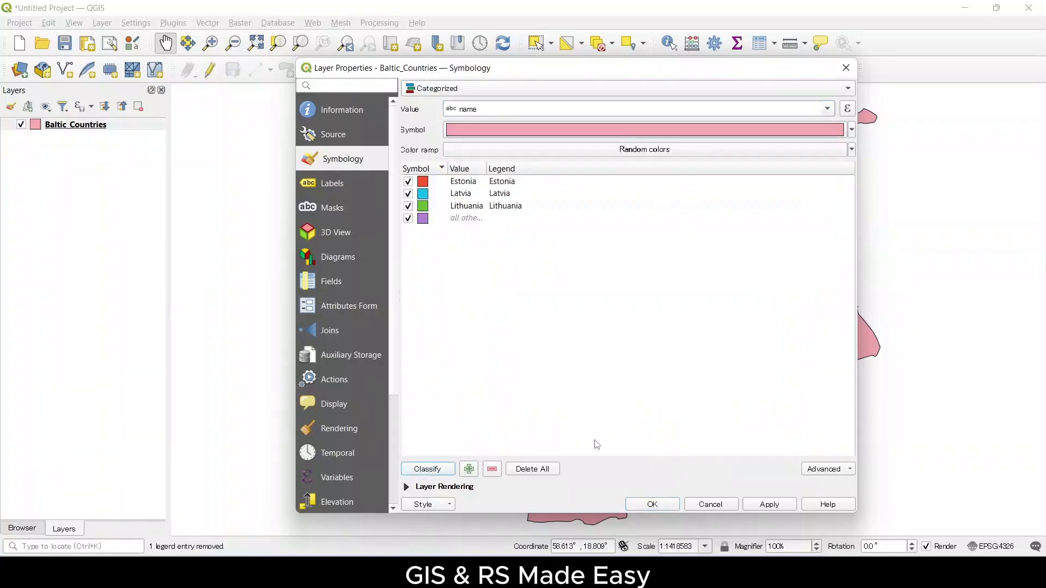
Remove the catch-all category for other values and apply the categorized symbology to the layer
{"action": "left_click", "coordinate": [477, 220]}
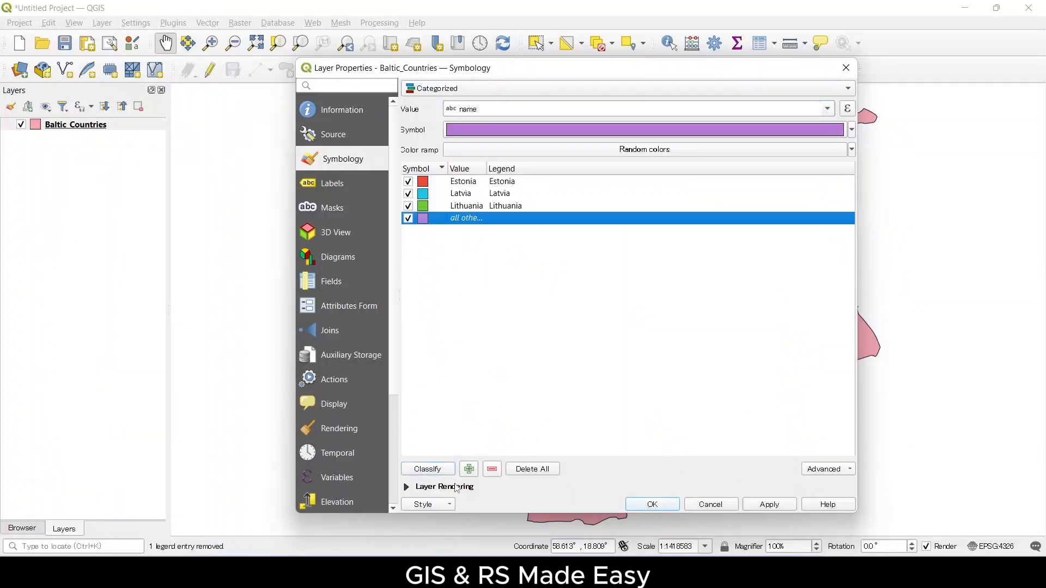
{"action": "left_click", "coordinate": [493, 469]}
{"action": "left_click", "coordinate": [770, 504]}
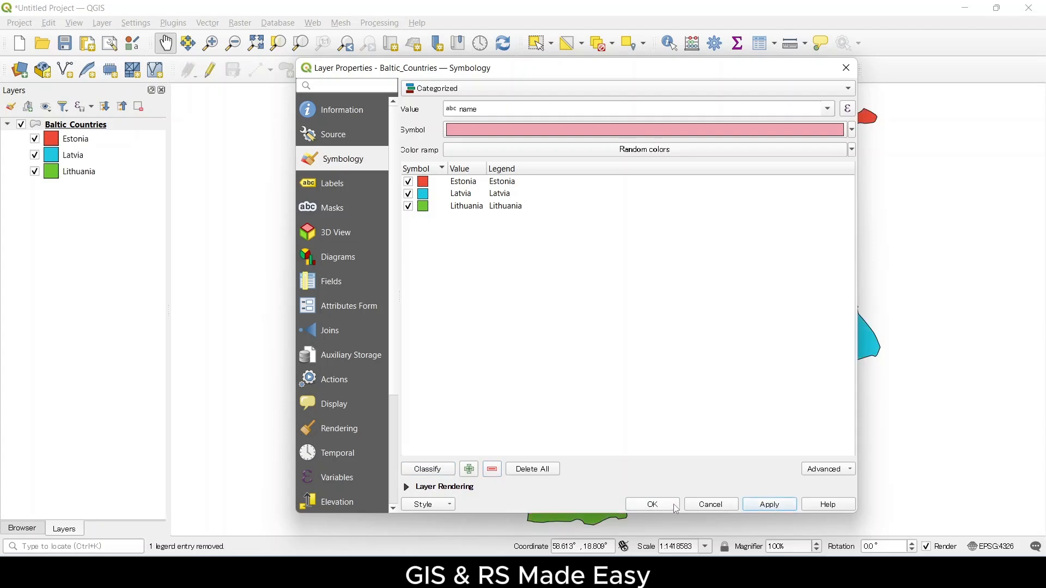
{"action": "left_click", "coordinate": [653, 504]}
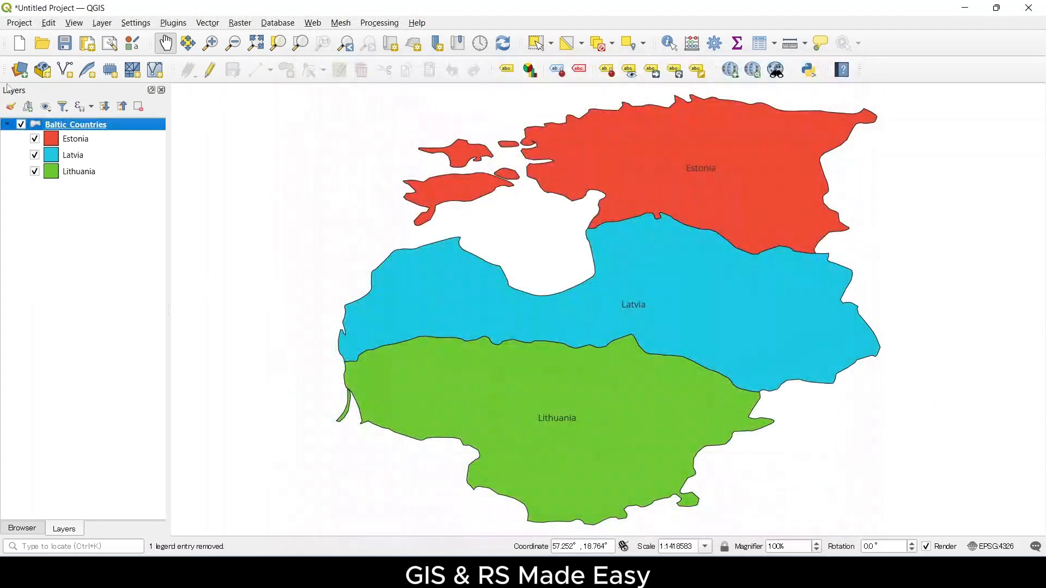
Create a new print layout titled layout1
{"action": "left_click", "coordinate": [21, 23]}
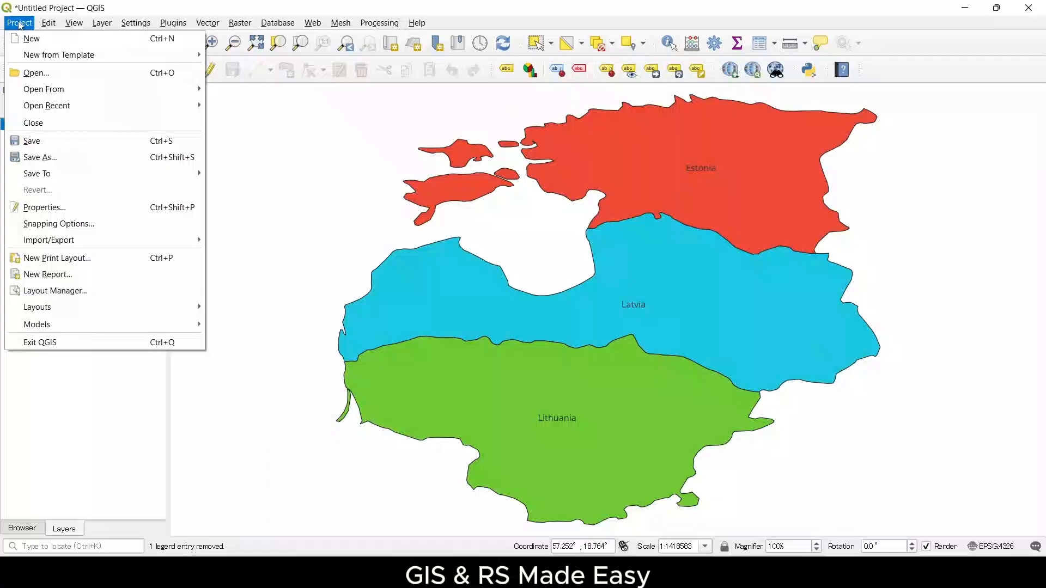
{"action": "left_click", "coordinate": [53, 260]}
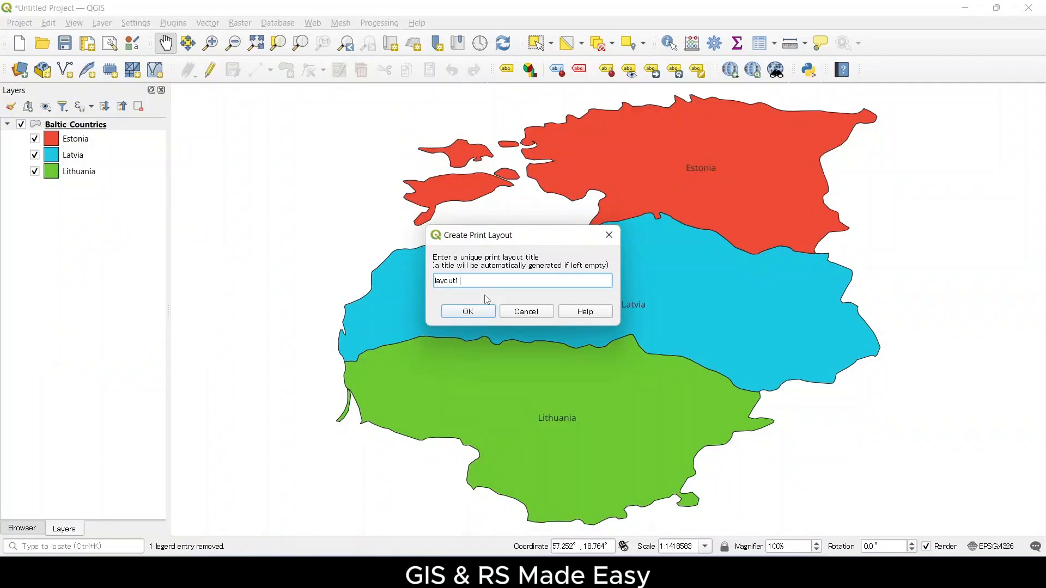
{"action": "type", "text": "layout1"}
{"action": "left_click", "coordinate": [468, 315]}
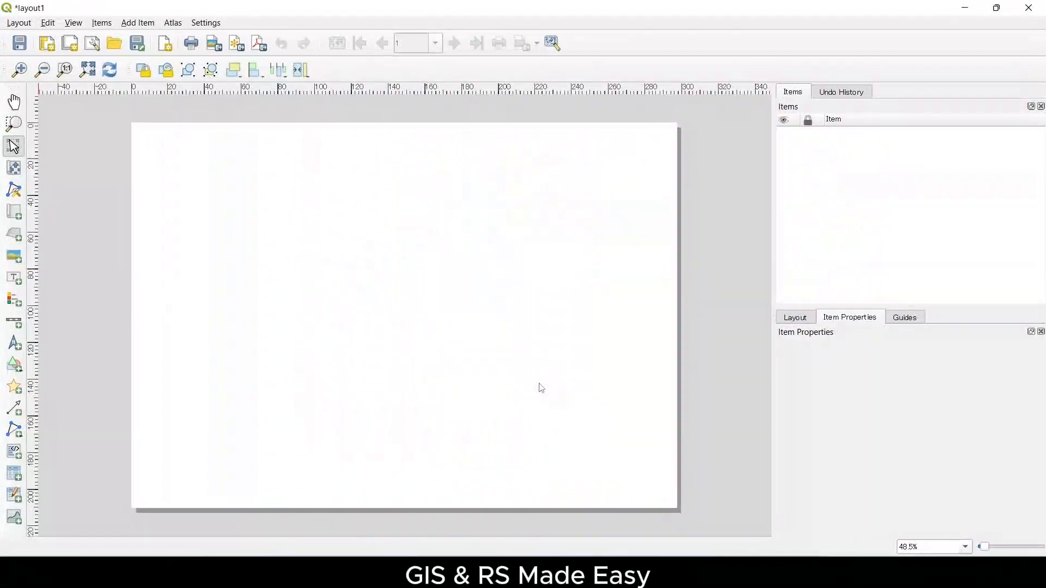
Add a map to the layout page covering nearly the whole sheet, leaving a narrow margin, and keep it selected
{"action": "left_click", "coordinate": [532, 337]}
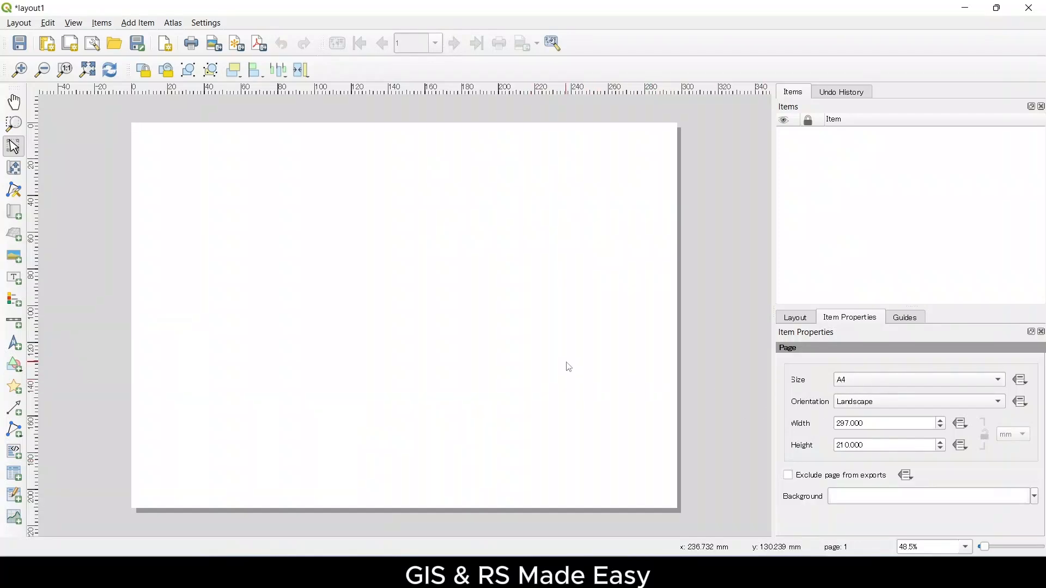
{"action": "left_click", "coordinate": [16, 211]}
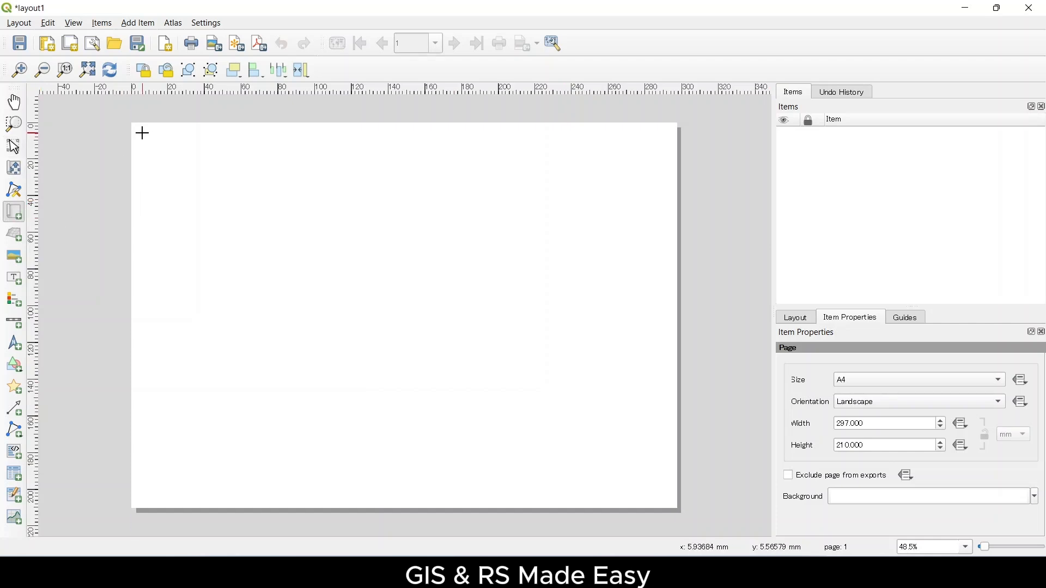
{"action": "left_click_drag", "start_coordinate": [138, 129], "coordinate": [671, 501]}
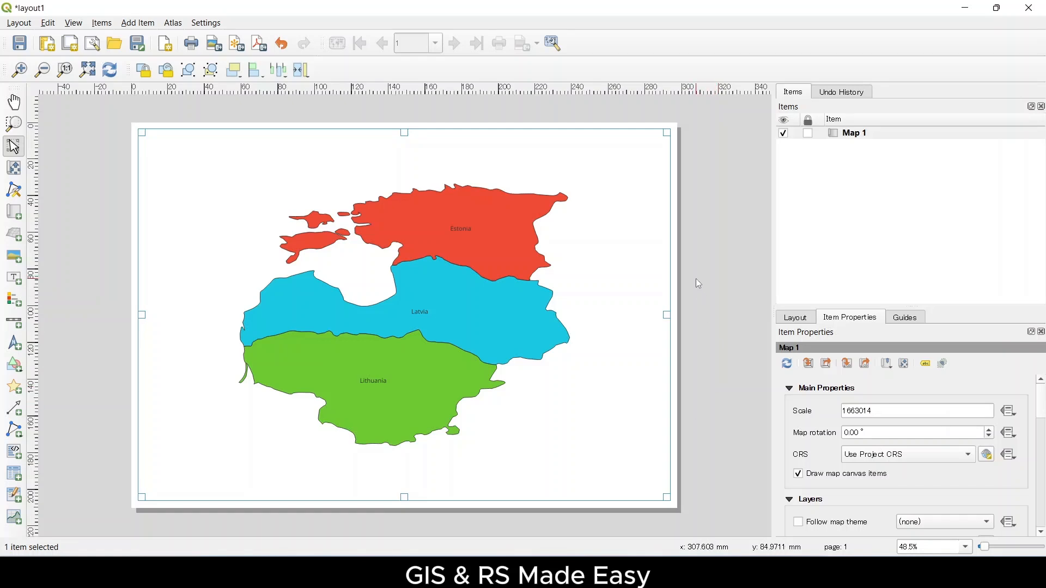
{"action": "left_click", "coordinate": [679, 247]}
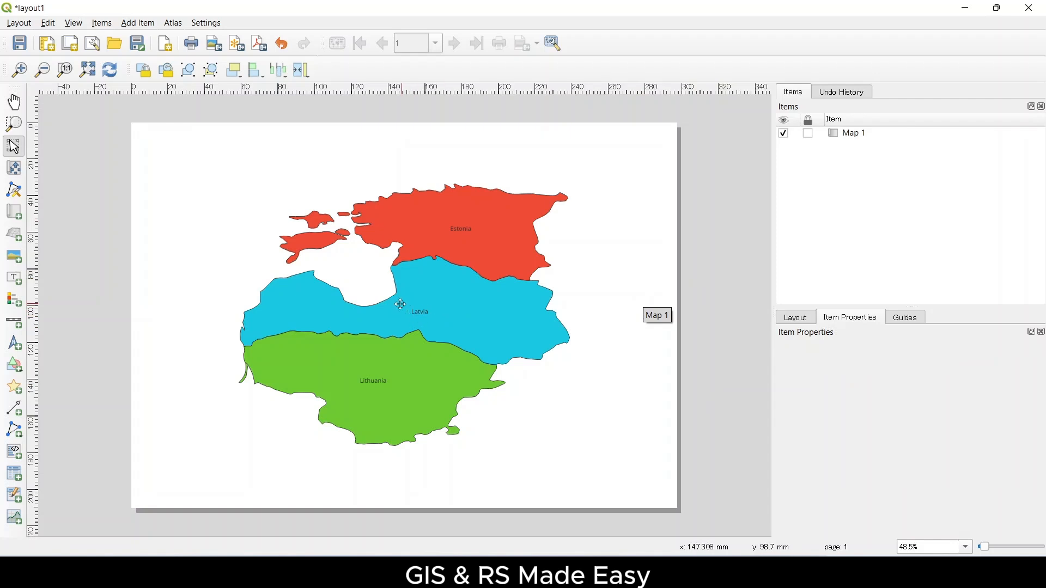
{"action": "left_click", "coordinate": [633, 309]}
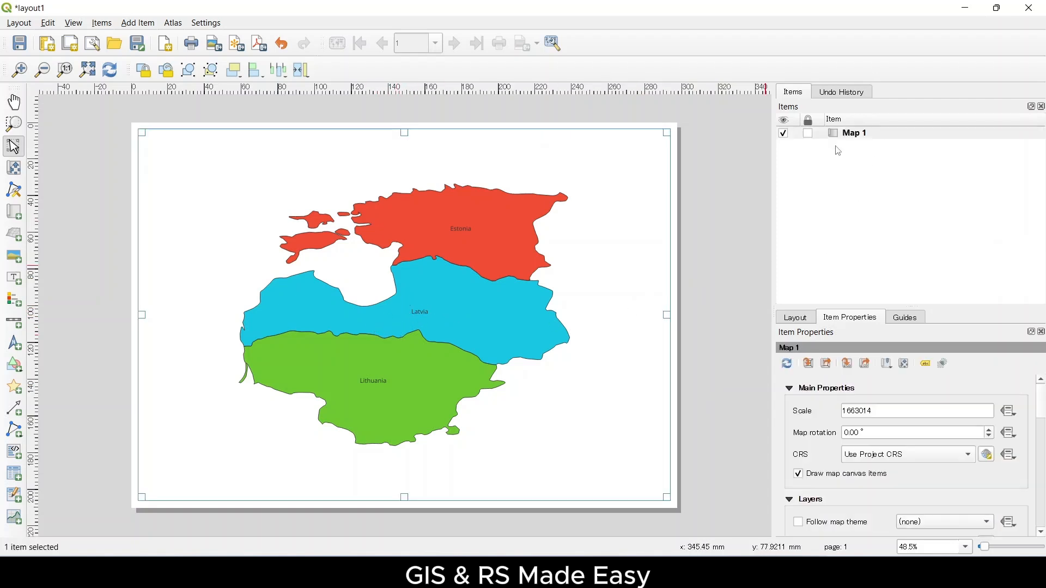
Add a grid to the map item Map 1 and rename it My Grid
{"action": "left_click", "coordinate": [879, 137]}
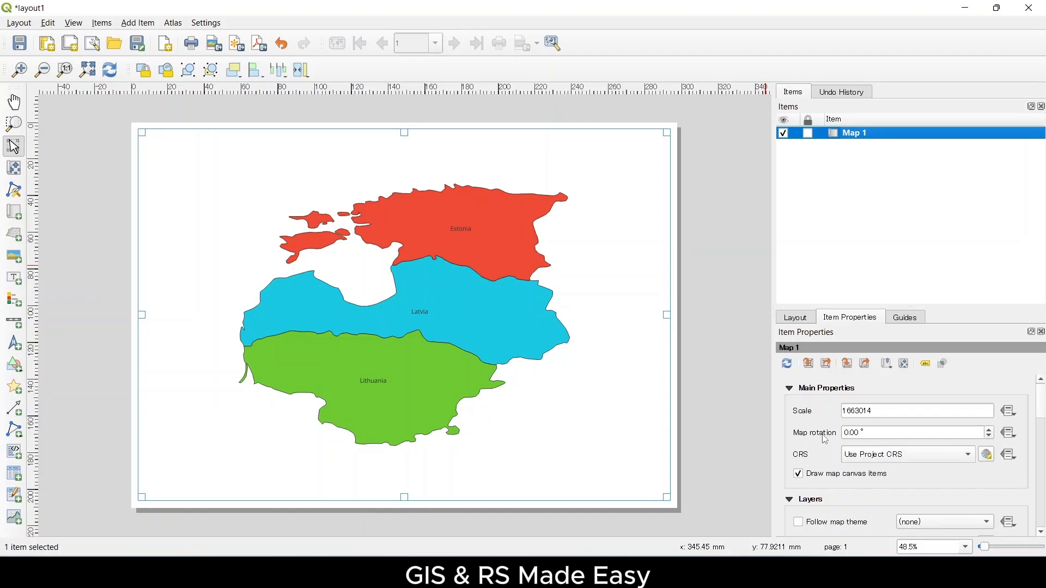
{"action": "scroll", "coordinate": [826, 440], "scroll_direction": "down", "scroll_amount": 10}
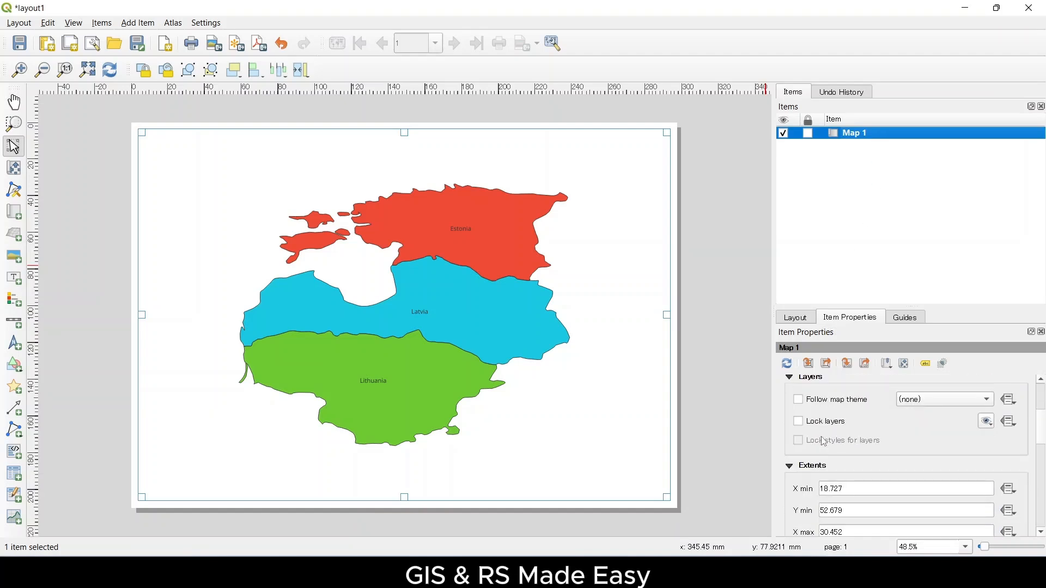
{"action": "scroll", "coordinate": [826, 443], "scroll_direction": "down", "scroll_amount": 1}
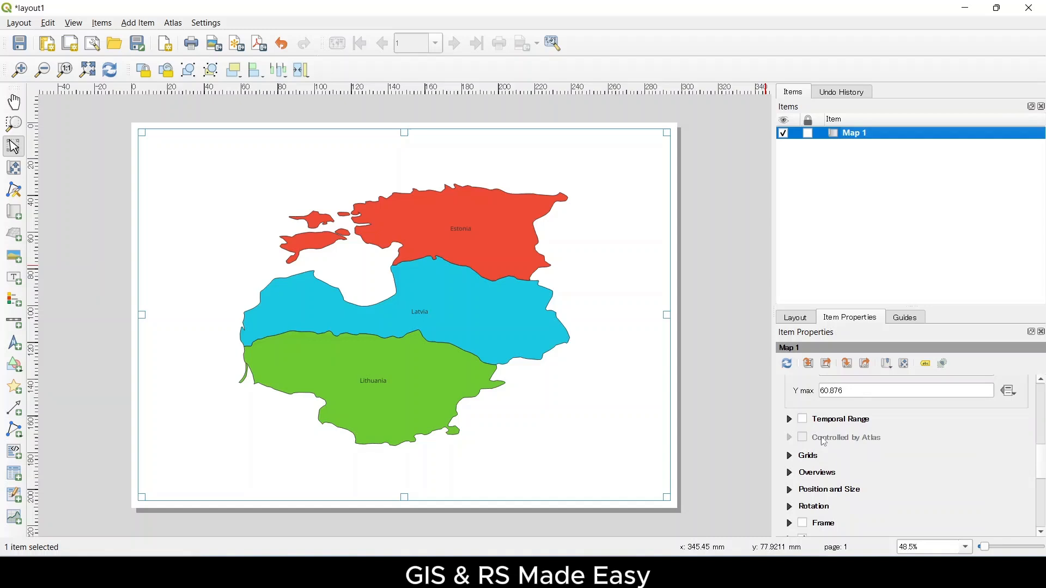
{"action": "left_click", "coordinate": [788, 456]}
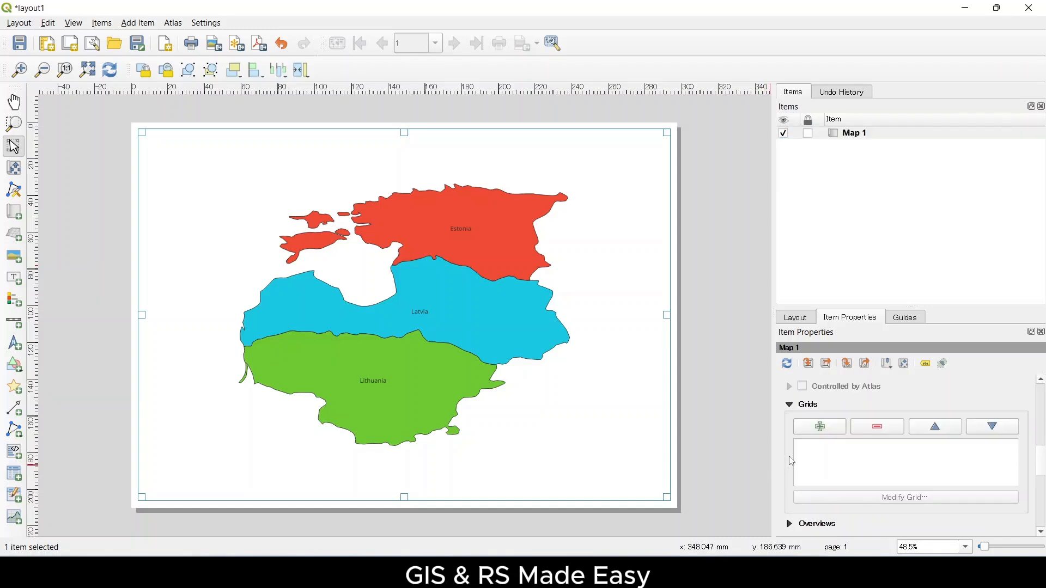
{"action": "left_click", "coordinate": [822, 427]}
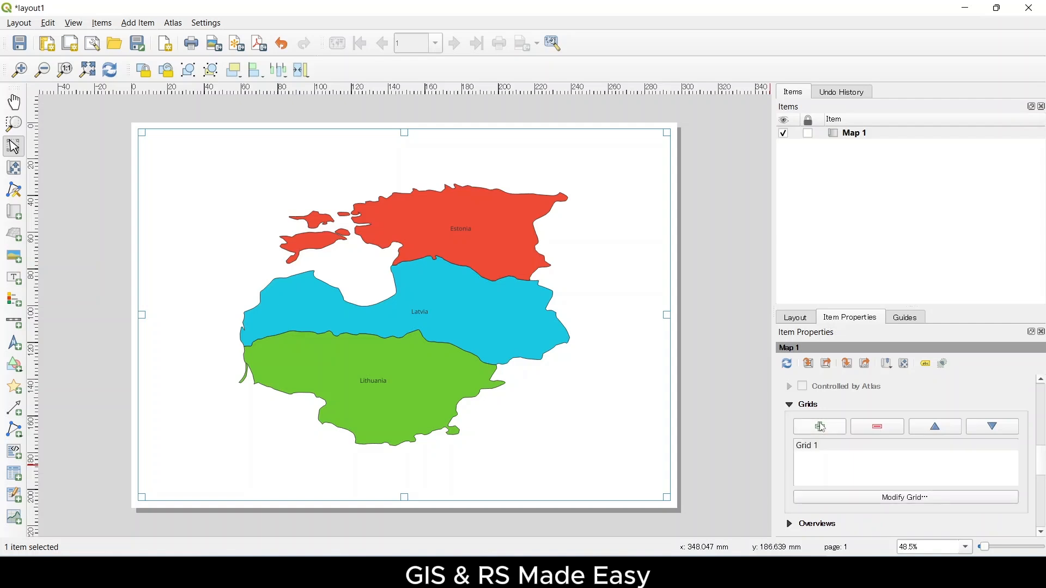
{"action": "left_click", "coordinate": [815, 451]}
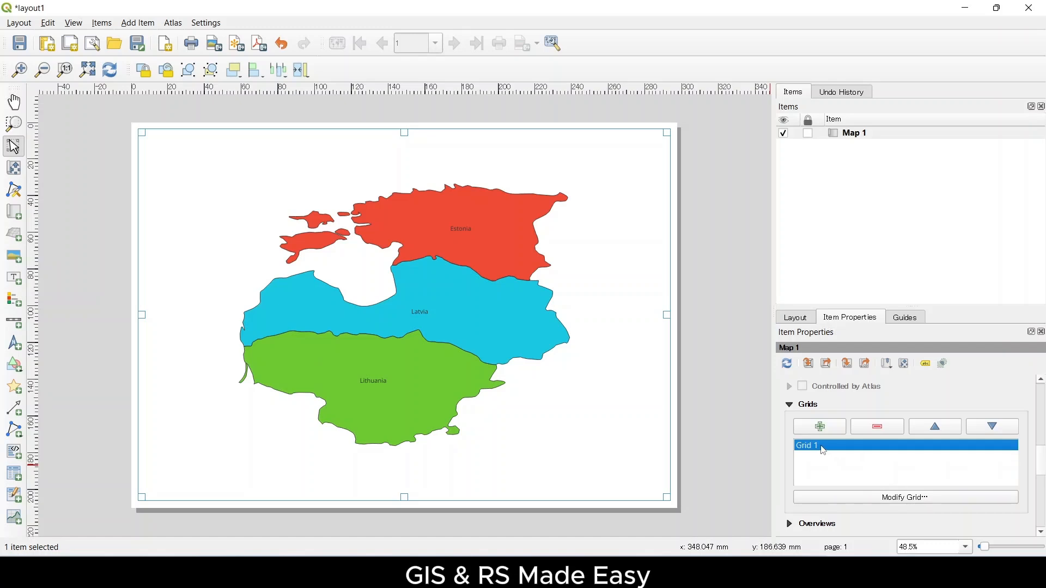
{"action": "double_click", "coordinate": [823, 450]}
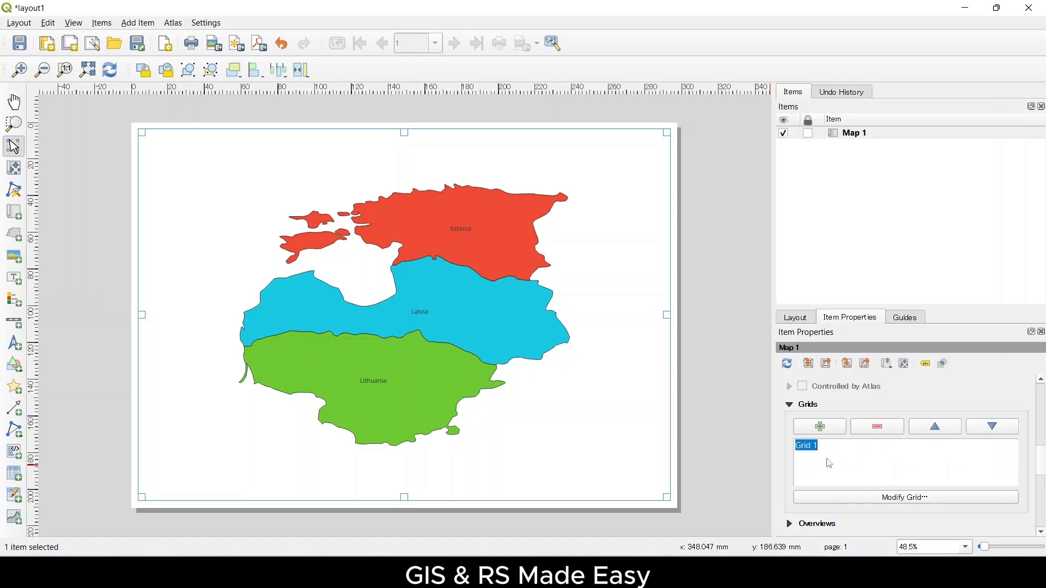
{"action": "type", "text": "My"}
{"action": "key", "text": "Return"}
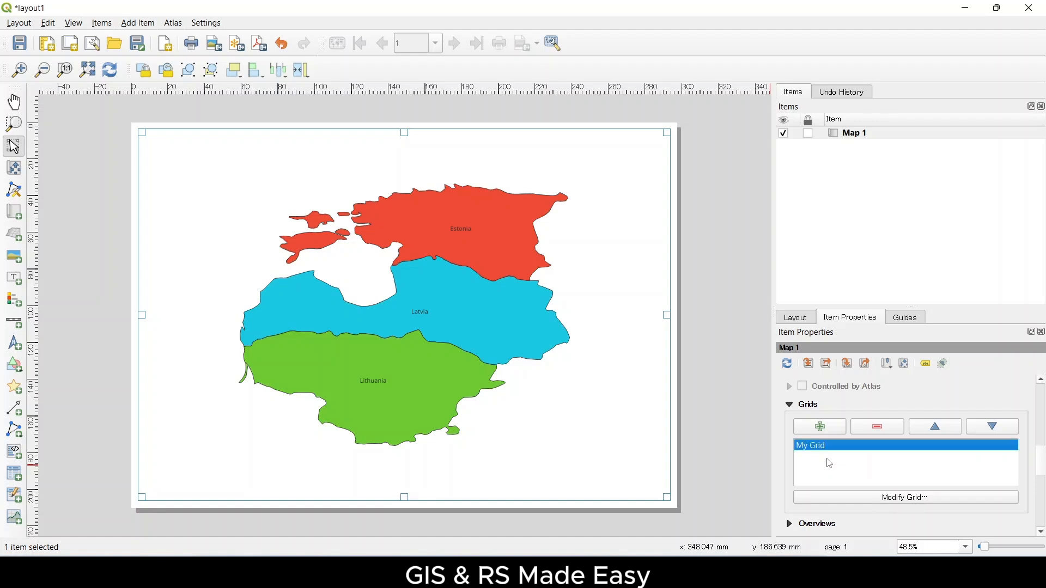
Open the properties of My Grid, enlarge their display area, and choose Solid as the grid type
{"action": "left_click", "coordinate": [891, 497]}
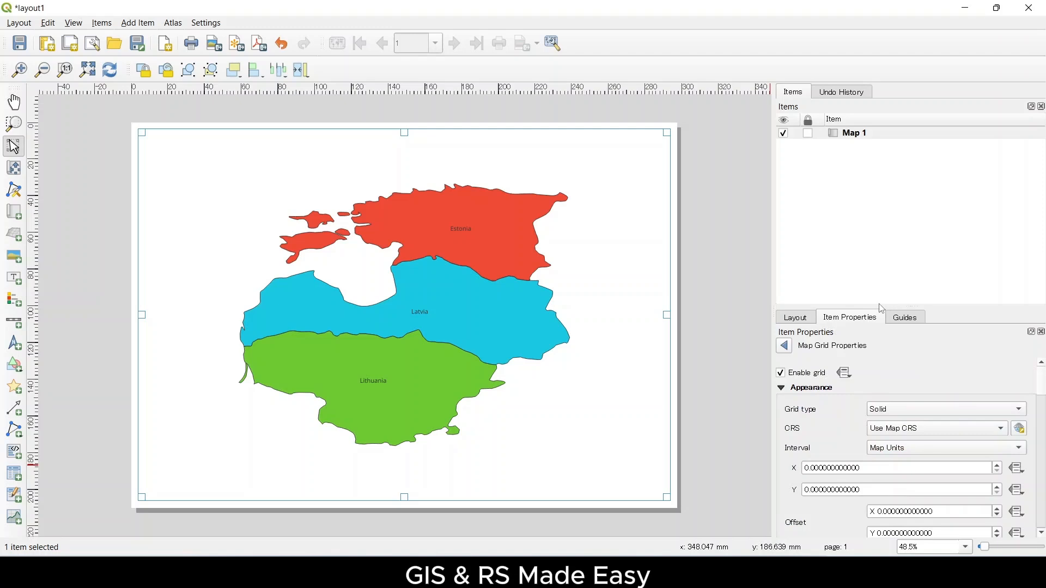
{"action": "left_click_drag", "start_coordinate": [882, 309], "coordinate": [878, 170]}
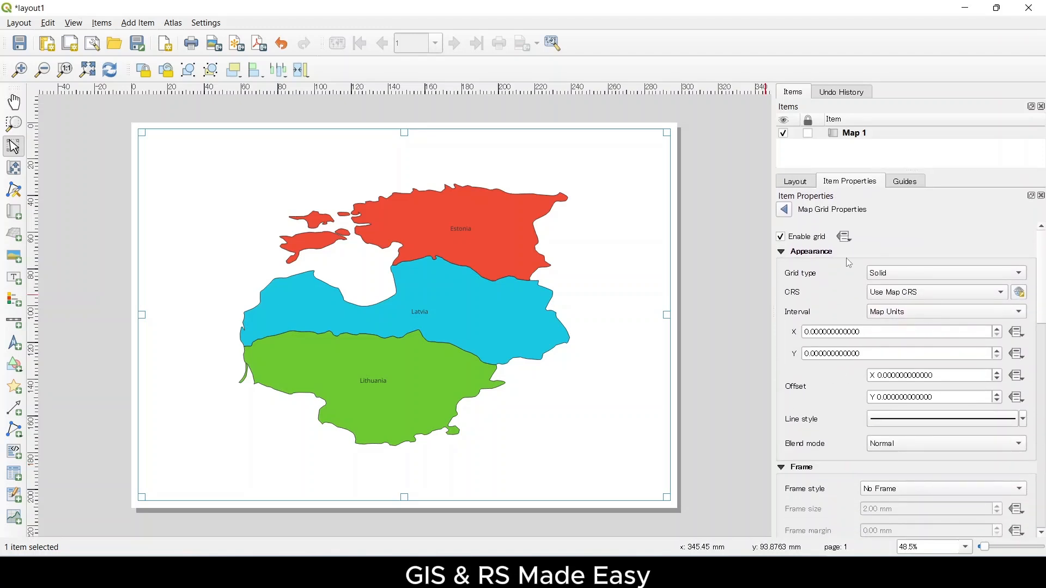
{"action": "left_click", "coordinate": [890, 277]}
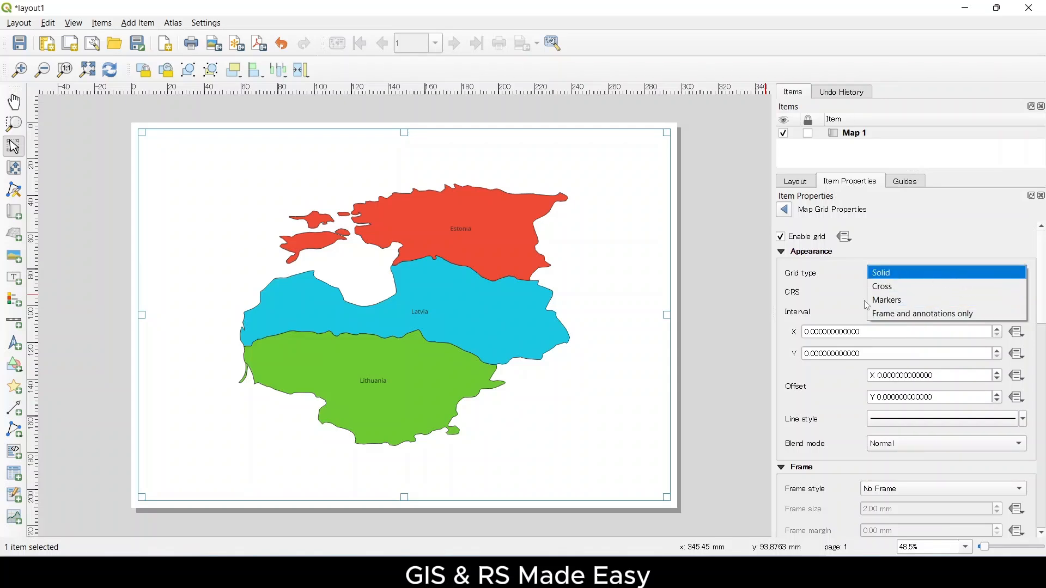
{"action": "left_click", "coordinate": [889, 277]}
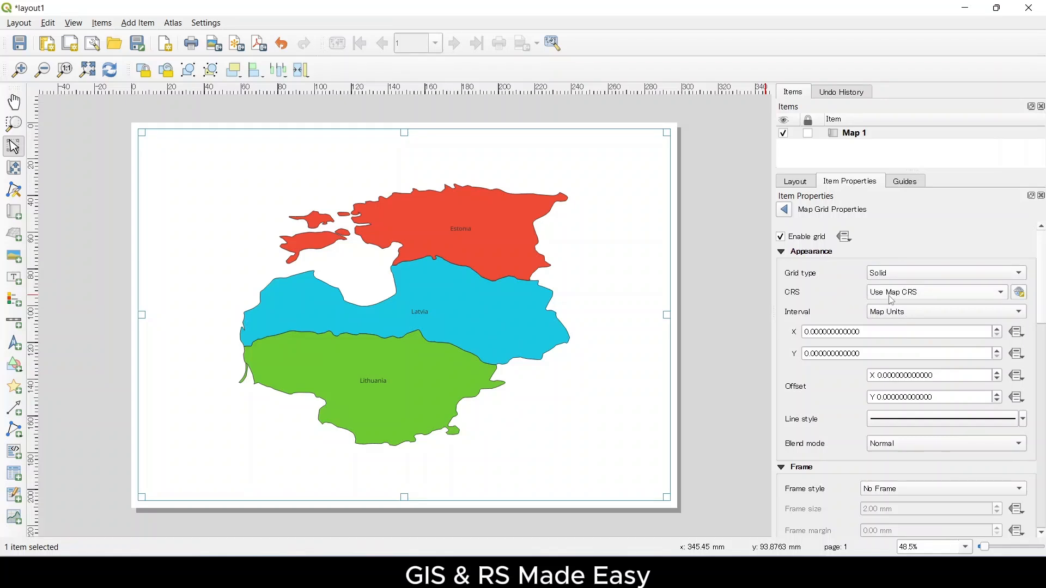
Set the grid's CRS to Project CRS: EPSG:4326 - WGS 84 and its interval unit to Map Units
{"action": "left_click", "coordinate": [911, 299]}
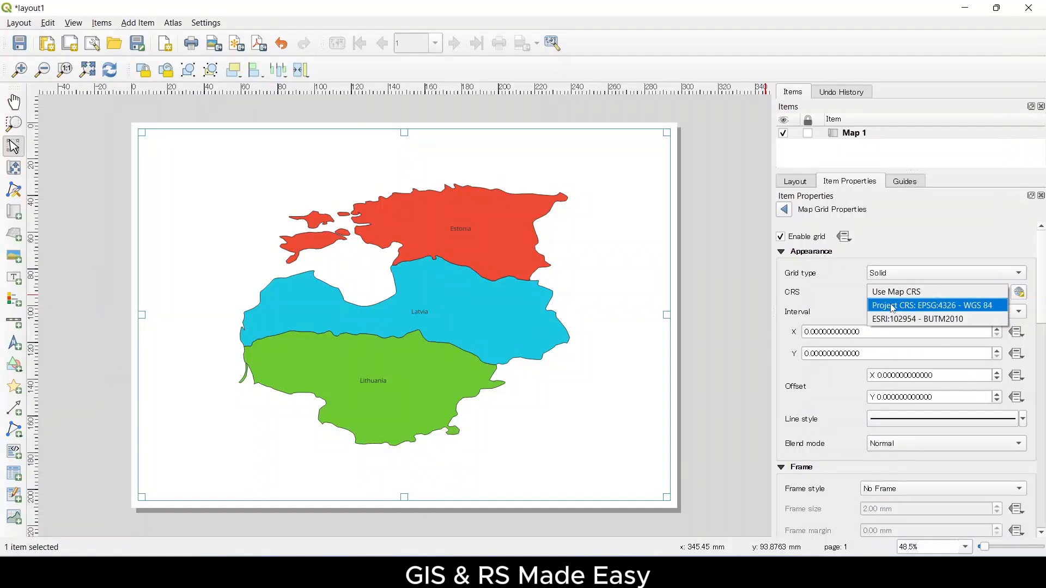
{"action": "left_click", "coordinate": [957, 309]}
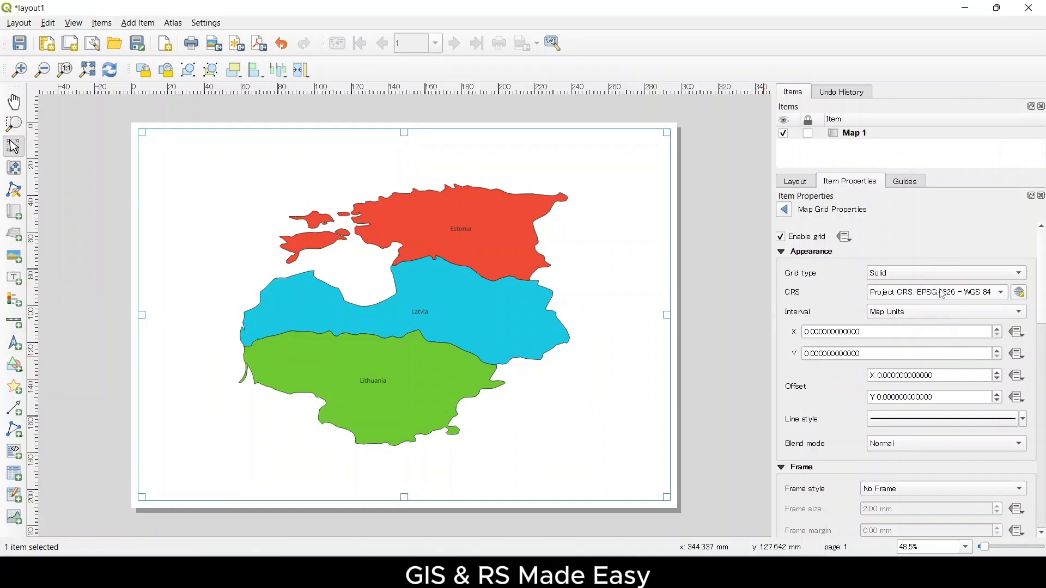
{"action": "left_click", "coordinate": [891, 321]}
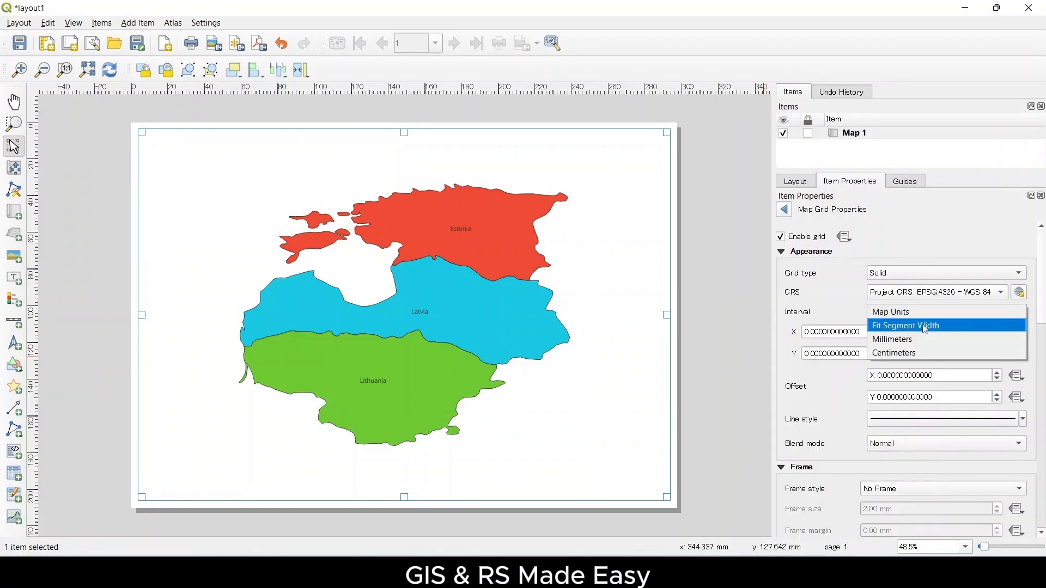
{"action": "left_click", "coordinate": [894, 315]}
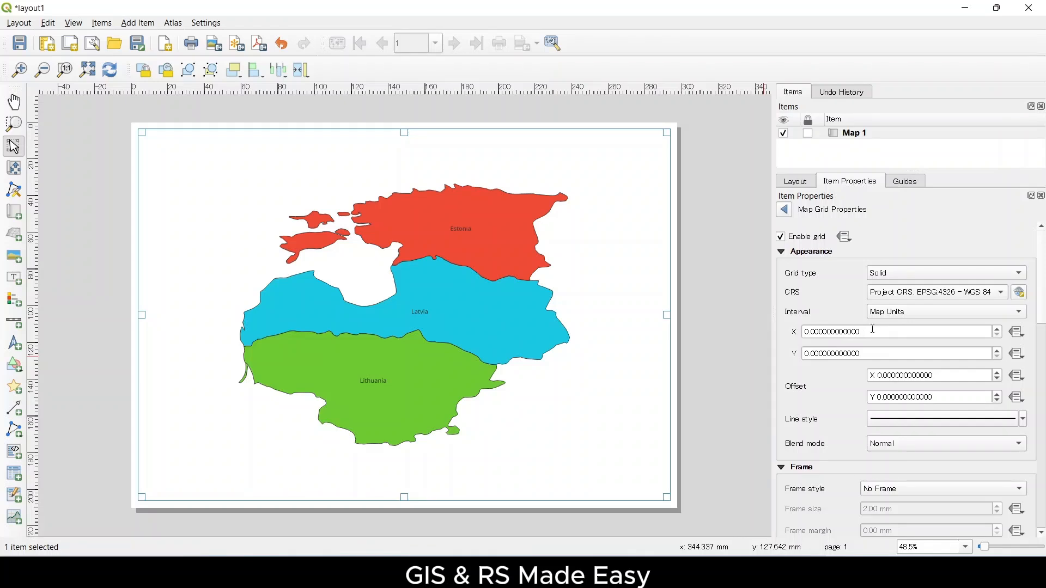
Set the grid interval to 1 map unit in both X and Y
{"action": "left_click_drag", "start_coordinate": [873, 329], "coordinate": [791, 329]}
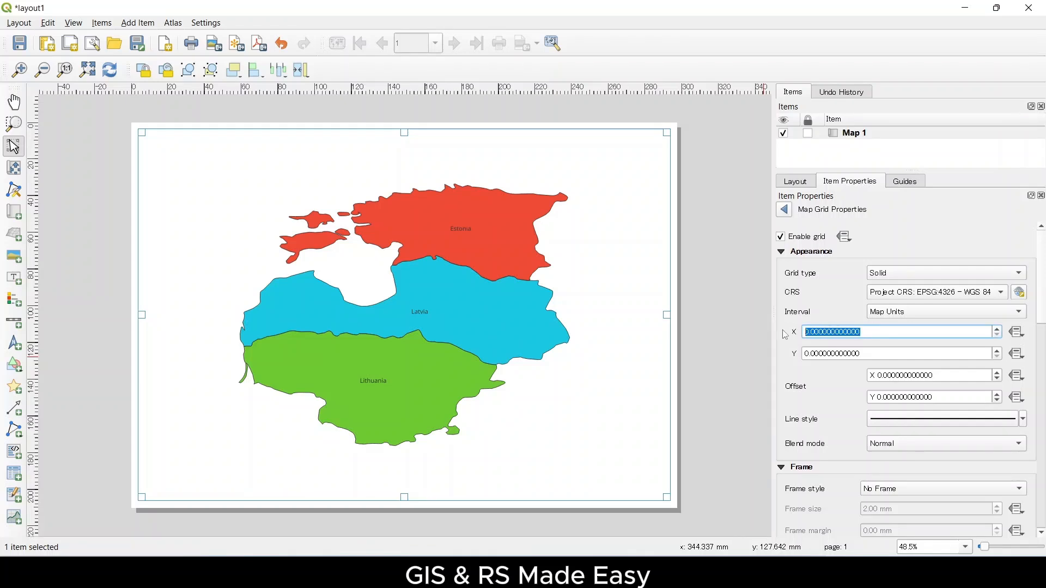
{"action": "type", "text": "1"}
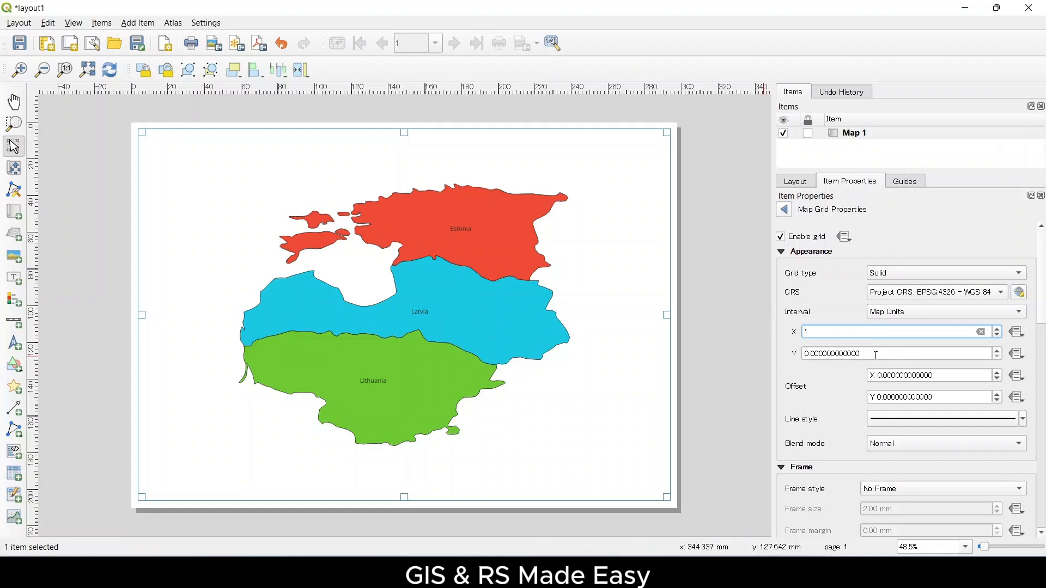
{"action": "left_click_drag", "start_coordinate": [876, 355], "coordinate": [792, 366]}
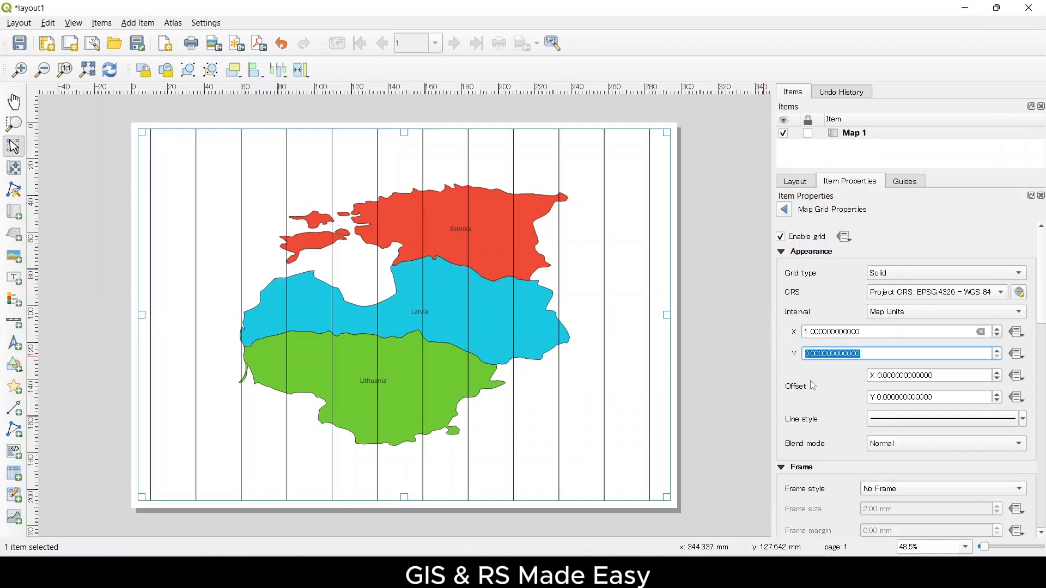
{"action": "type", "text": "1"}
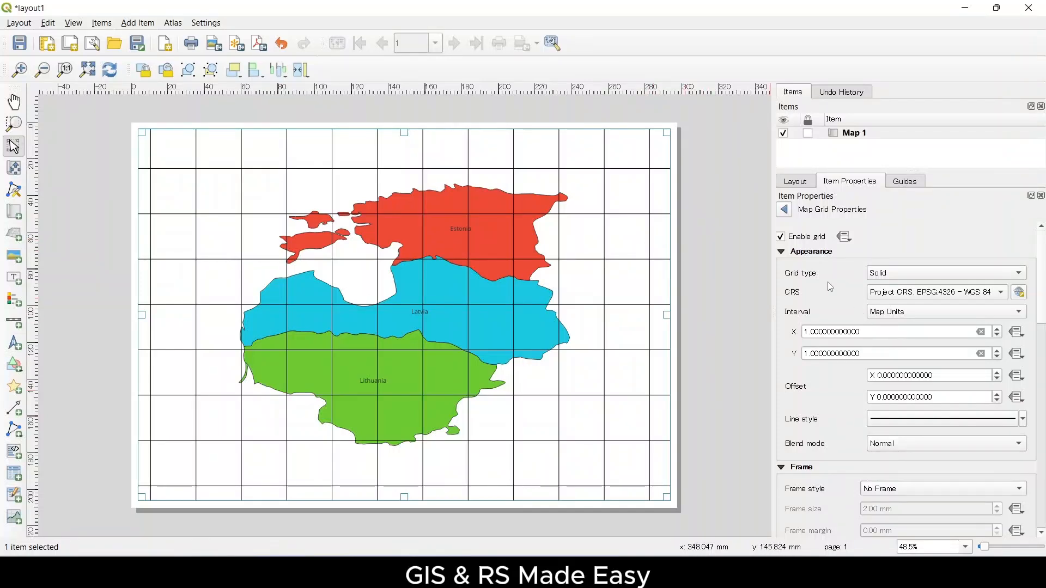
Try the Cross grid type and the Markers grid type on My Grid
{"action": "left_click", "coordinate": [884, 280]}
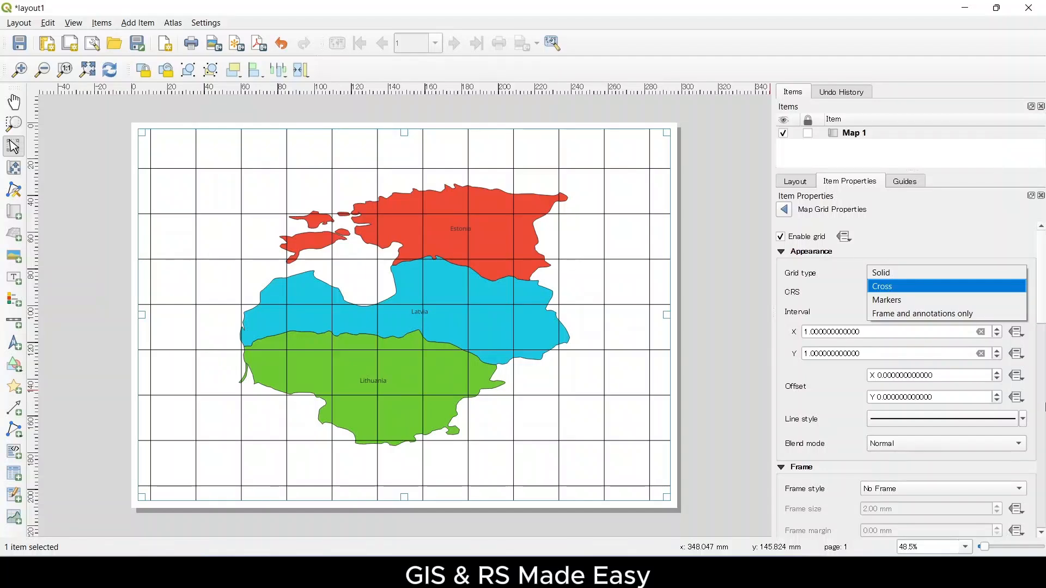
{"action": "left_click", "coordinate": [899, 291]}
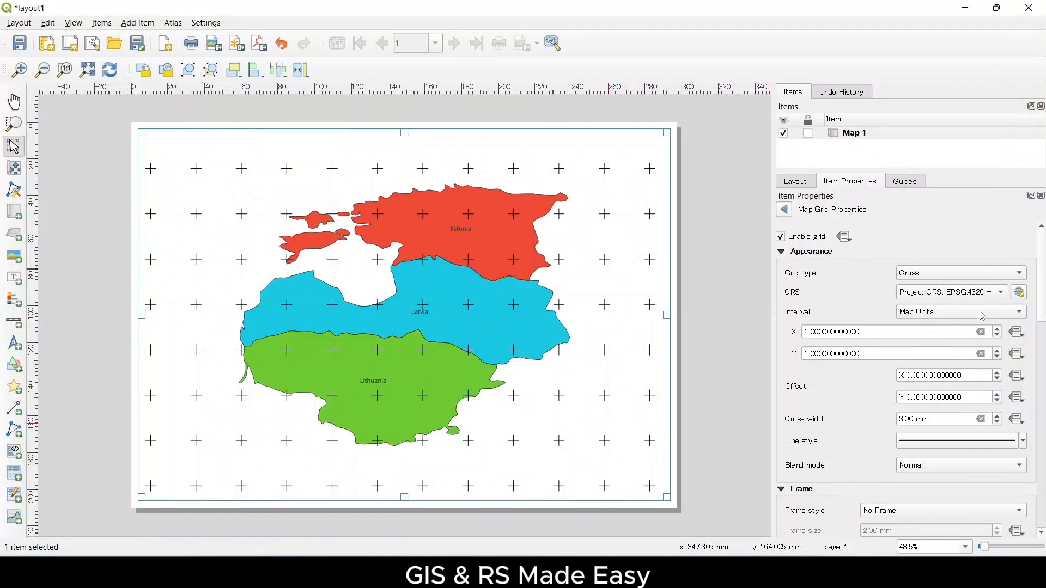
{"action": "left_click", "coordinate": [914, 276]}
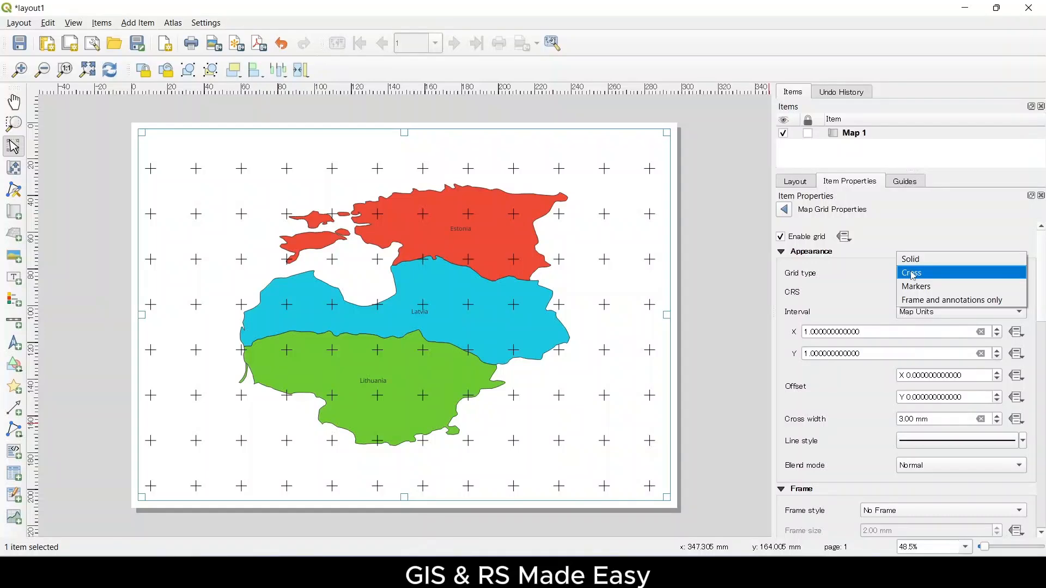
{"action": "left_click", "coordinate": [920, 287]}
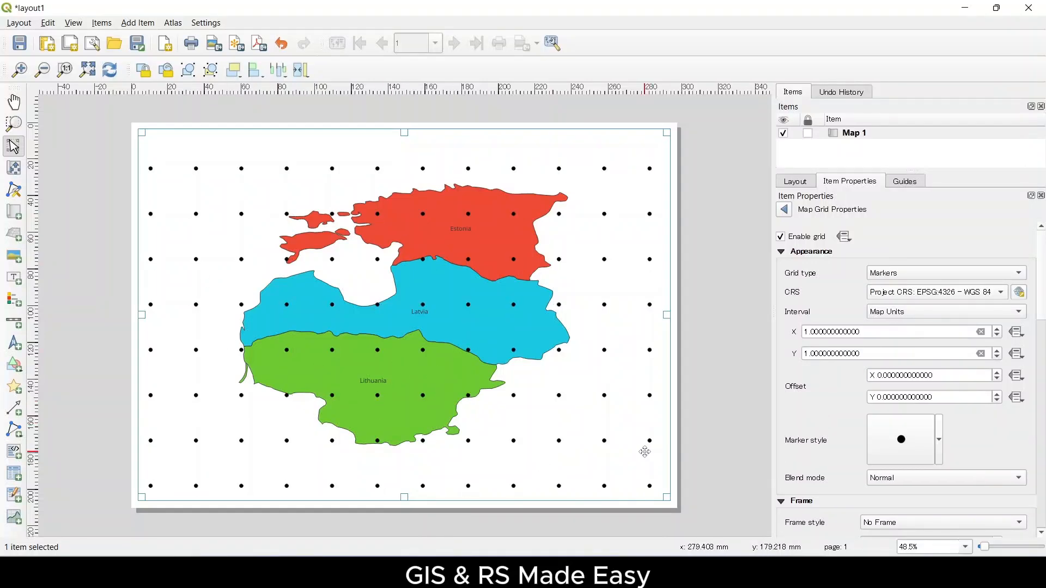
Set the grid type to Frame and annotations only and the frame style to Interior Ticks
{"action": "left_click", "coordinate": [911, 278]}
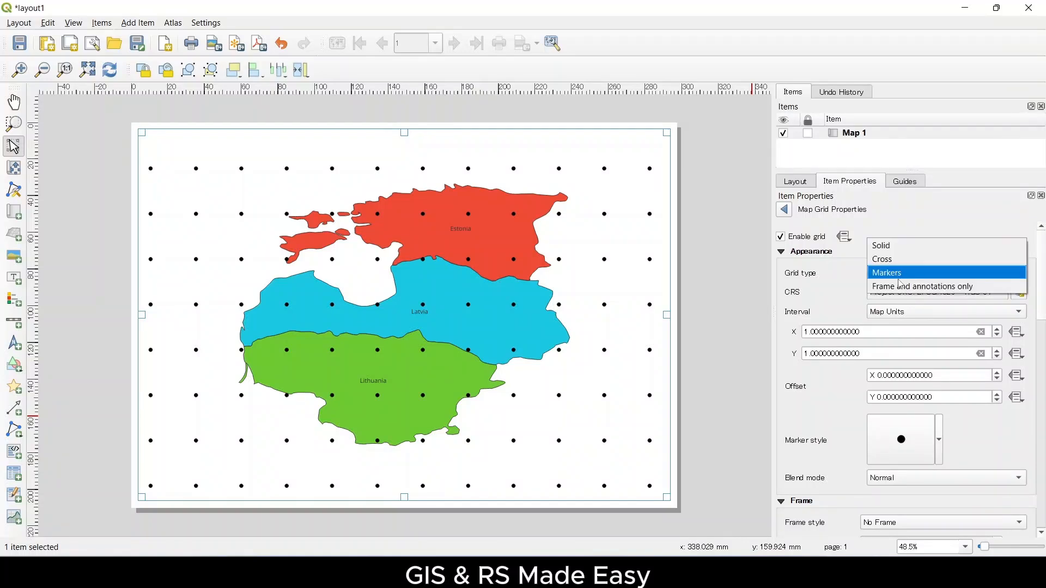
{"action": "left_click", "coordinate": [906, 287]}
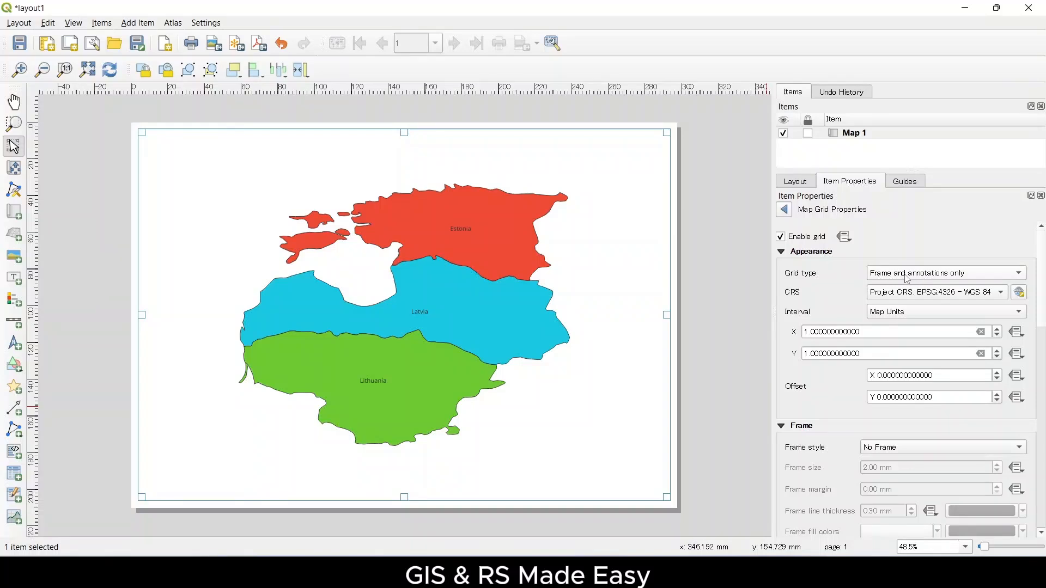
{"action": "scroll", "coordinate": [817, 389], "scroll_direction": "down", "scroll_amount": 2}
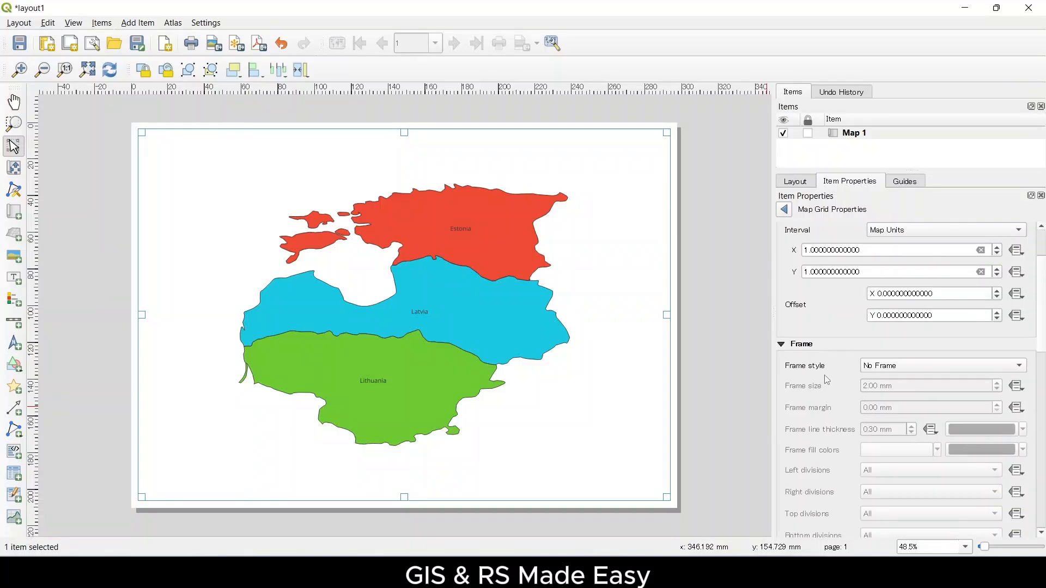
{"action": "left_click", "coordinate": [883, 370]}
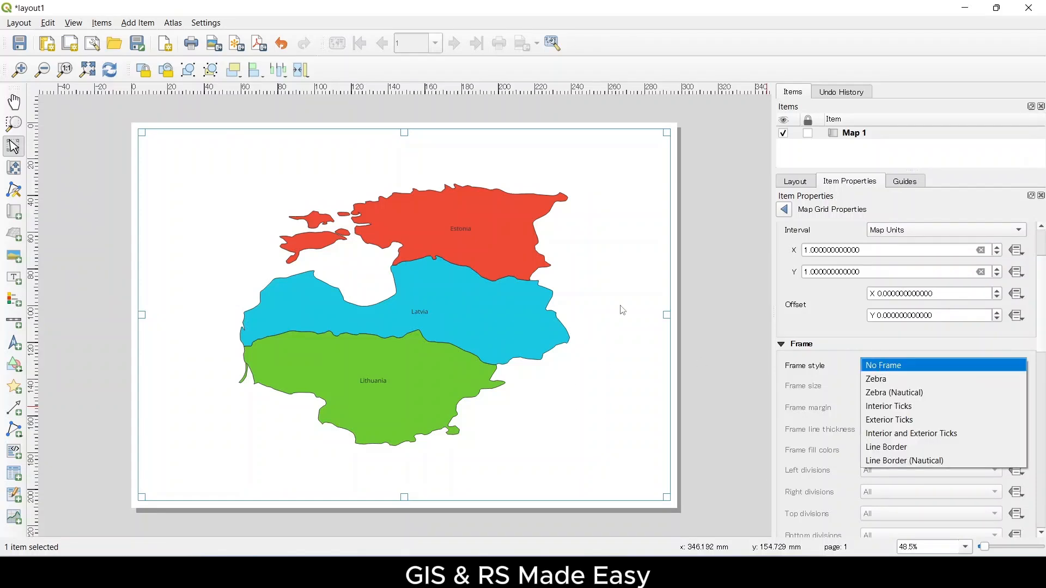
{"action": "left_click", "coordinate": [901, 413]}
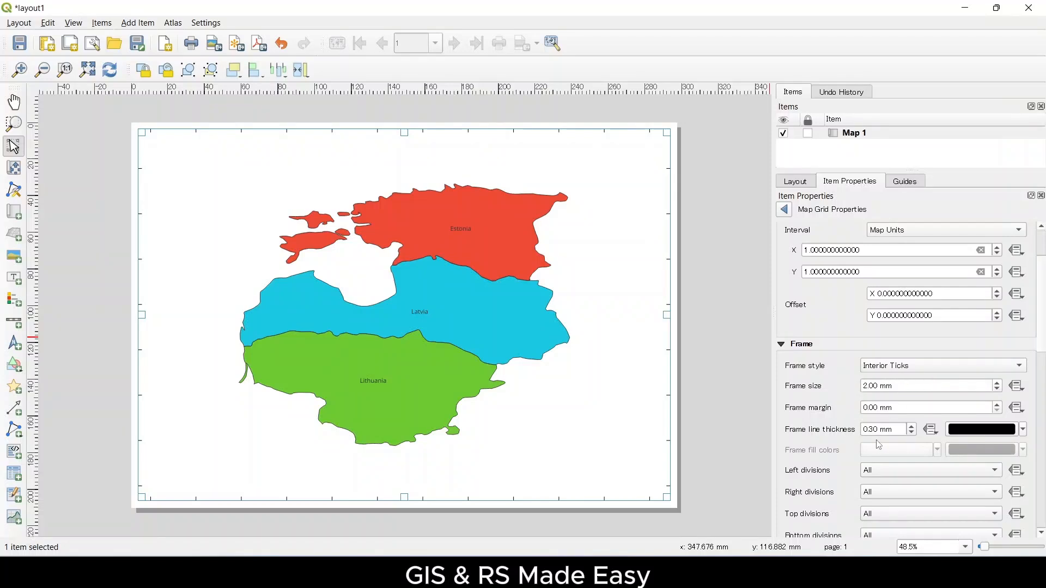
Try the grid frame without its left and right sides, and restore both sides
{"action": "scroll", "coordinate": [809, 422], "scroll_direction": "down", "scroll_amount": 5}
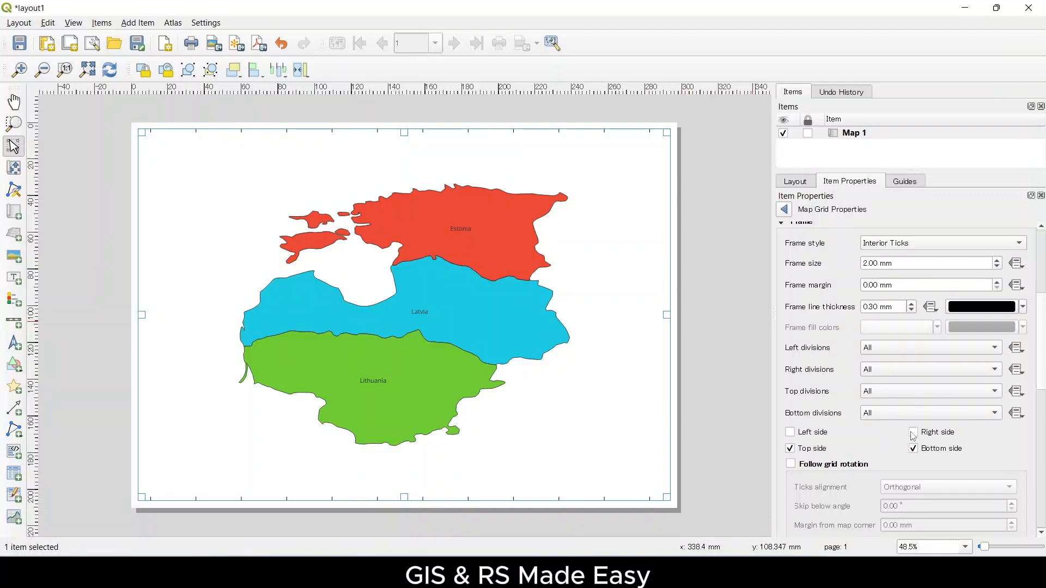
{"action": "left_click", "coordinate": [791, 432]}
{"action": "scroll", "coordinate": [817, 441], "scroll_direction": "up", "scroll_amount": 1}
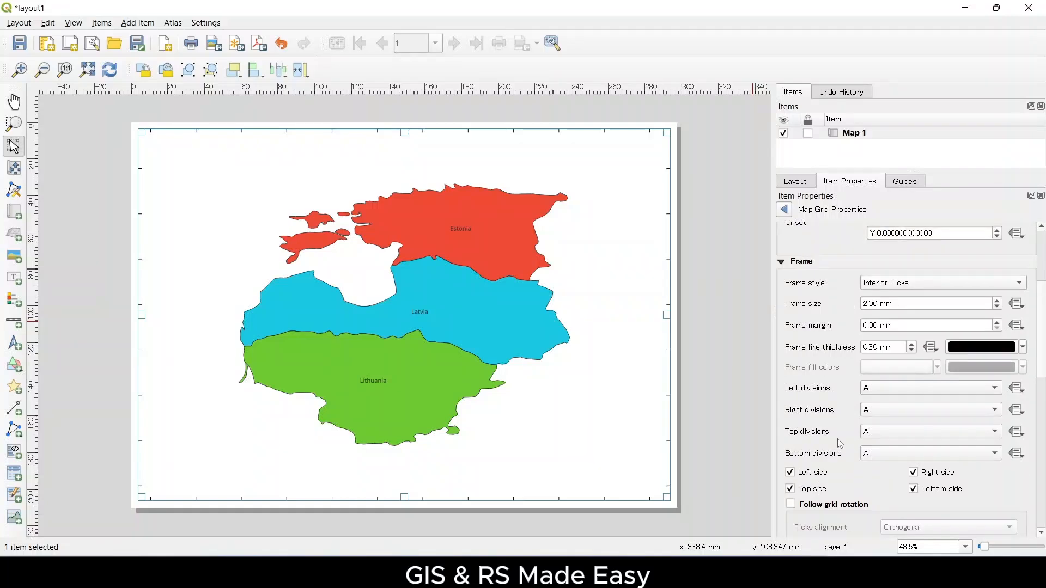
Enable drawing of coordinates for the map grid
{"action": "scroll", "coordinate": [840, 444], "scroll_direction": "down", "scroll_amount": 2}
{"action": "scroll", "coordinate": [841, 444], "scroll_direction": "down", "scroll_amount": 1}
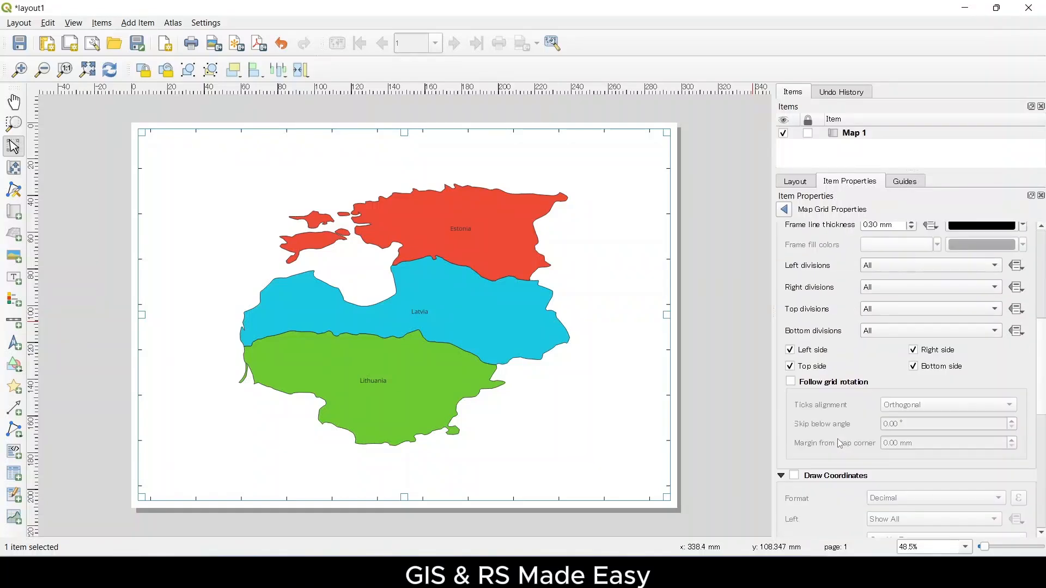
{"action": "left_click", "coordinate": [794, 477]}
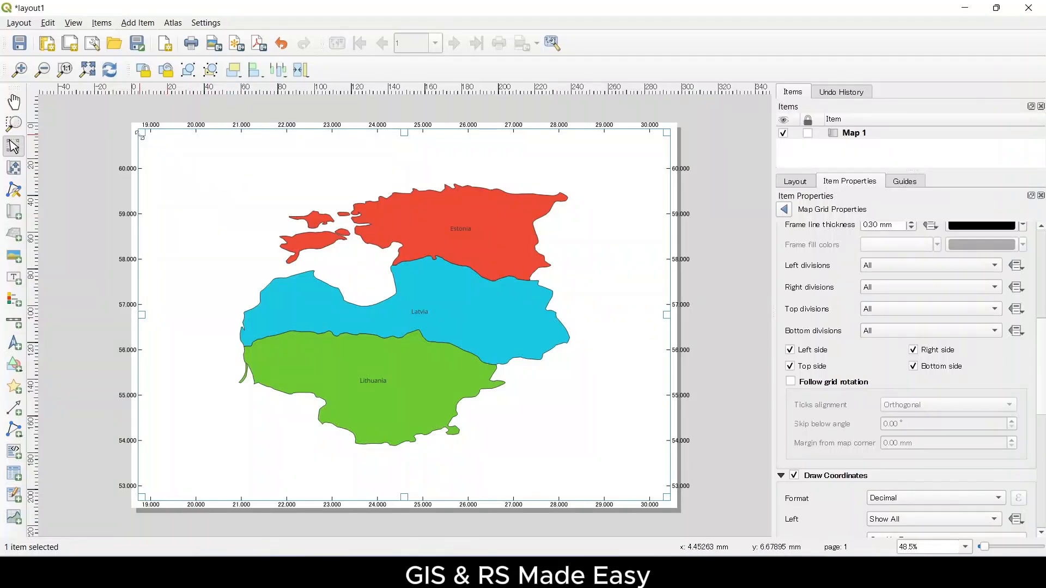
Shrink the map item from its upper-left and lower-right corners so the coordinate labels fit inside the page
{"action": "left_click_drag", "start_coordinate": [141, 133], "coordinate": [148, 142]}
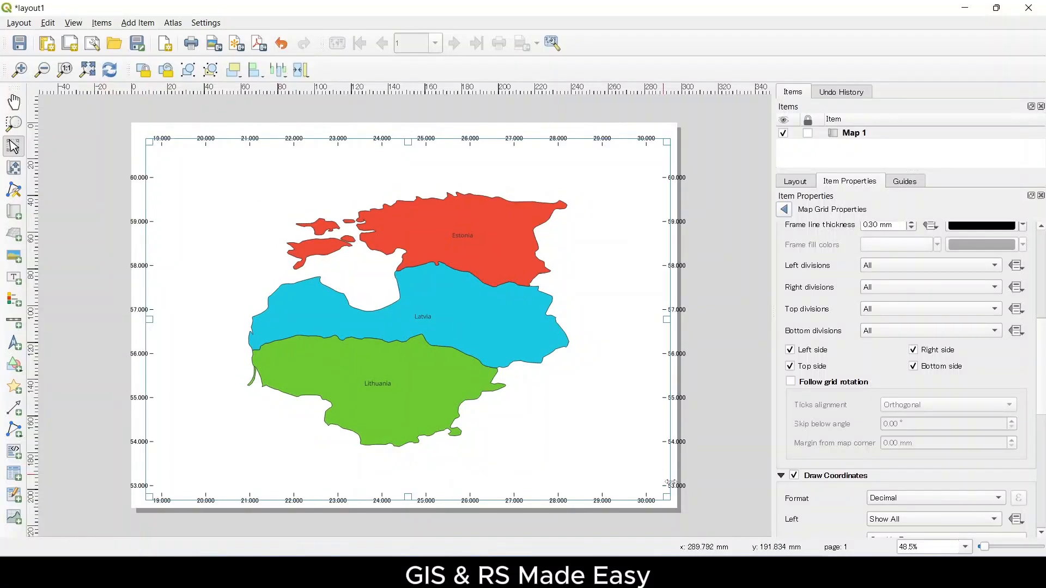
{"action": "left_click_drag", "start_coordinate": [667, 498], "coordinate": [657, 485]}
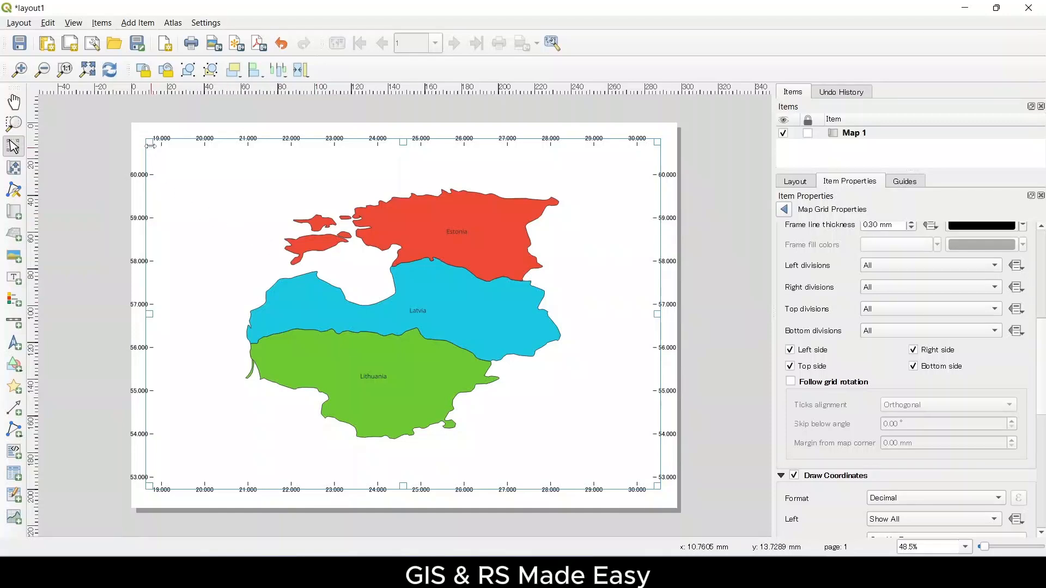
{"action": "left_click_drag", "start_coordinate": [150, 142], "coordinate": [154, 143]}
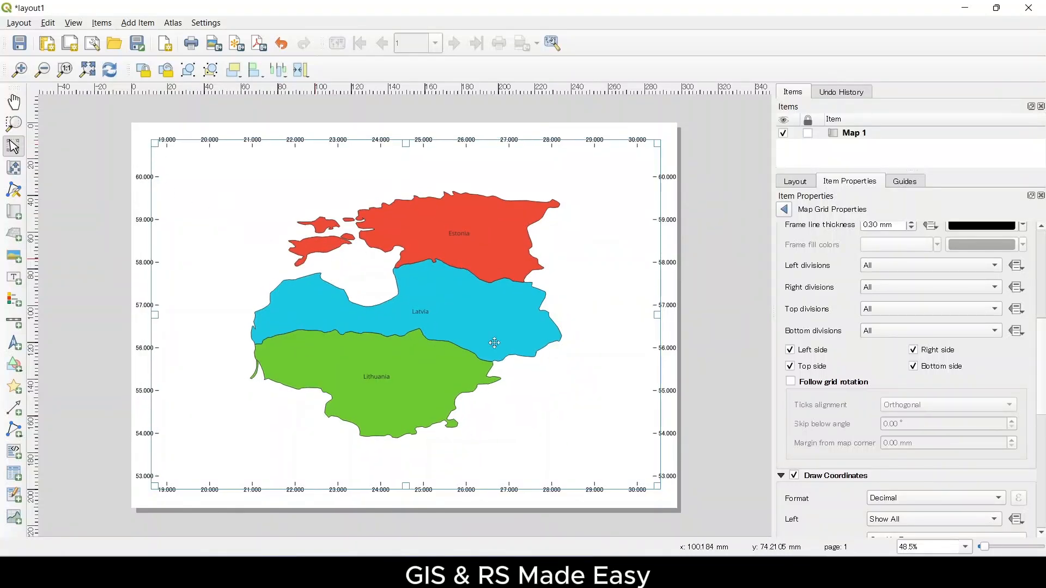
{"action": "left_click", "coordinate": [665, 503]}
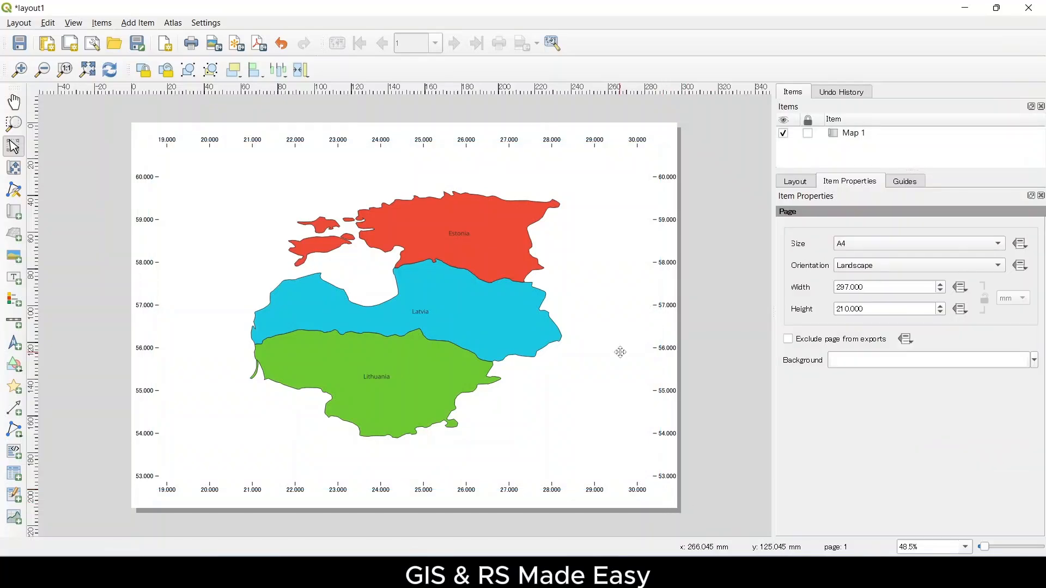
{"action": "left_click", "coordinate": [605, 385]}
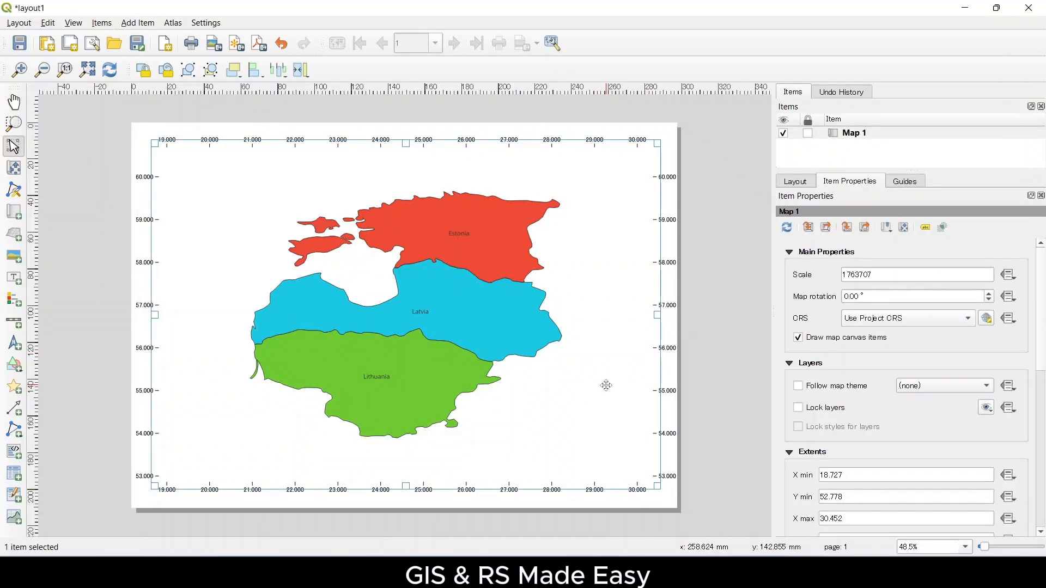
{"action": "left_click", "coordinate": [707, 384]}
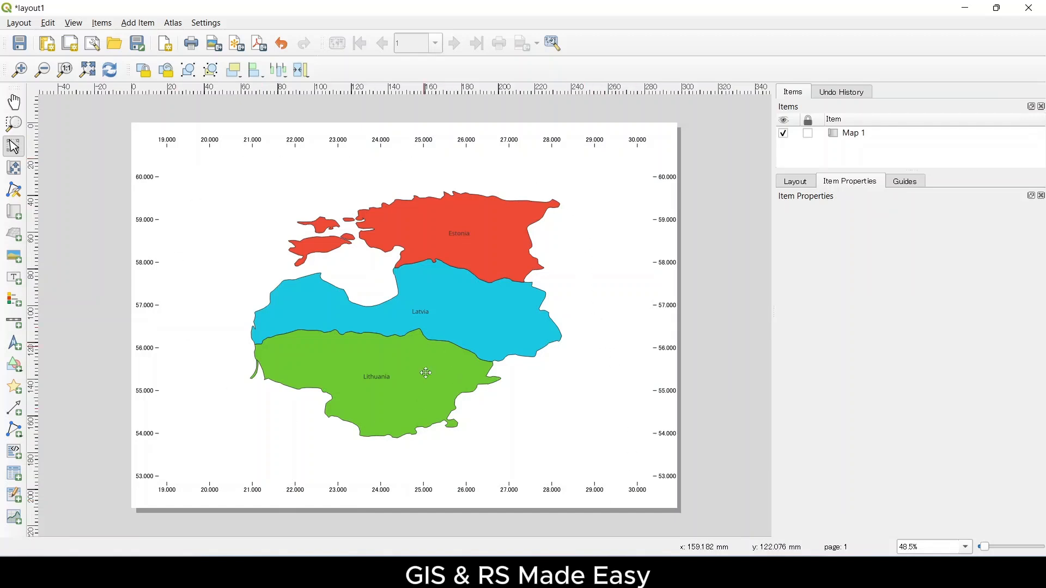
Enable the item frame for Map 1 and deselect the map
{"action": "left_click", "coordinate": [554, 401]}
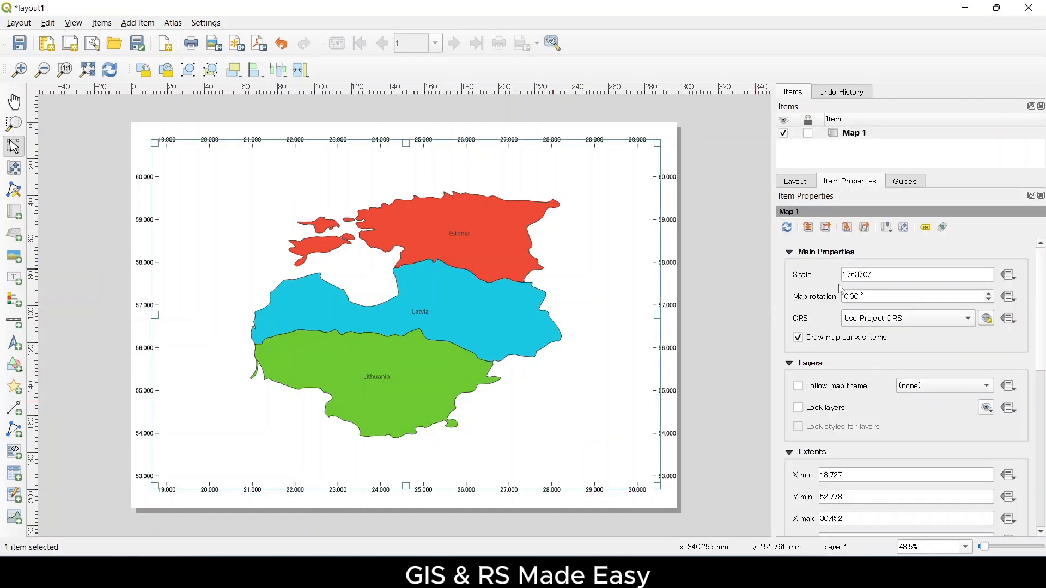
{"action": "scroll", "coordinate": [829, 376], "scroll_direction": "down", "scroll_amount": 6}
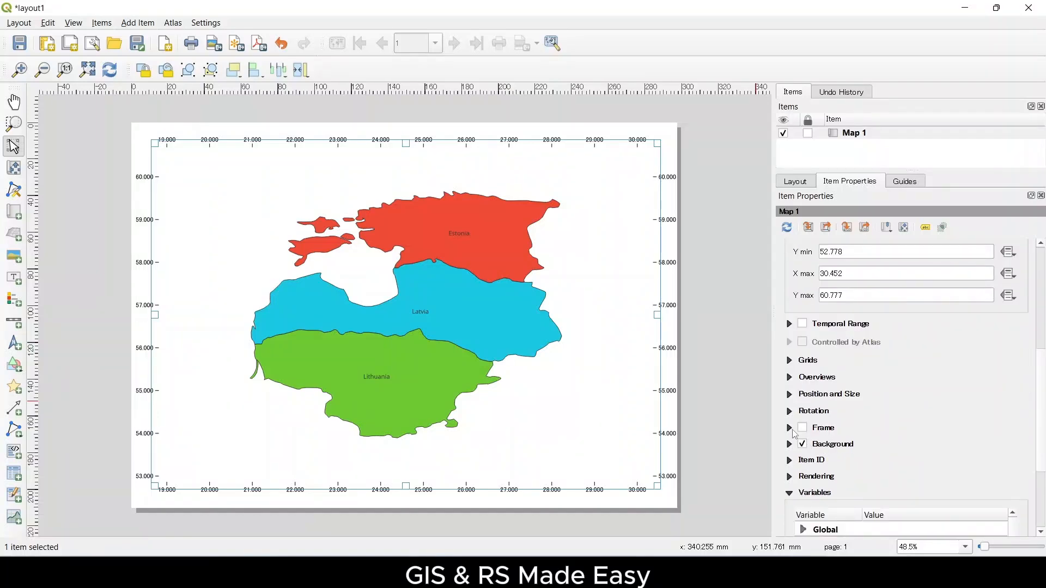
{"action": "left_click", "coordinate": [803, 429]}
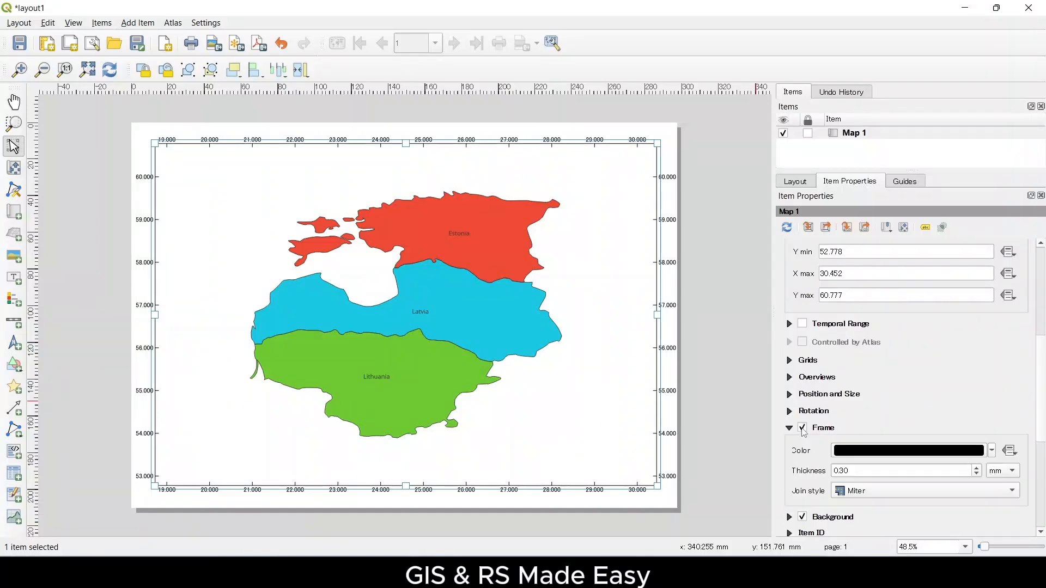
{"action": "left_click", "coordinate": [710, 295]}
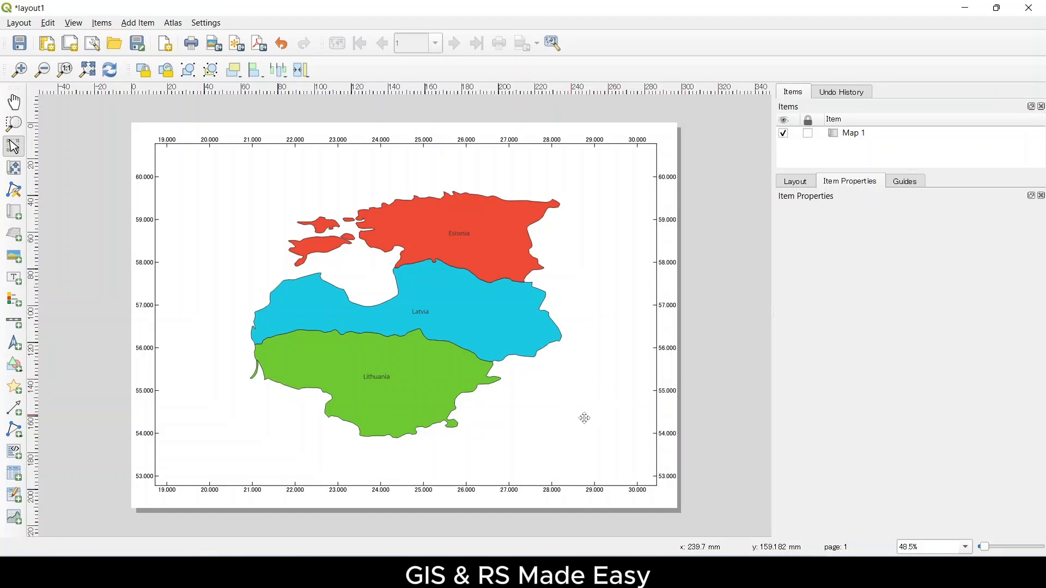
Select Map 1 again and reopen the properties of My Grid for modification
{"action": "left_click", "coordinate": [590, 394]}
{"action": "scroll", "coordinate": [833, 338], "scroll_direction": "down", "scroll_amount": 5}
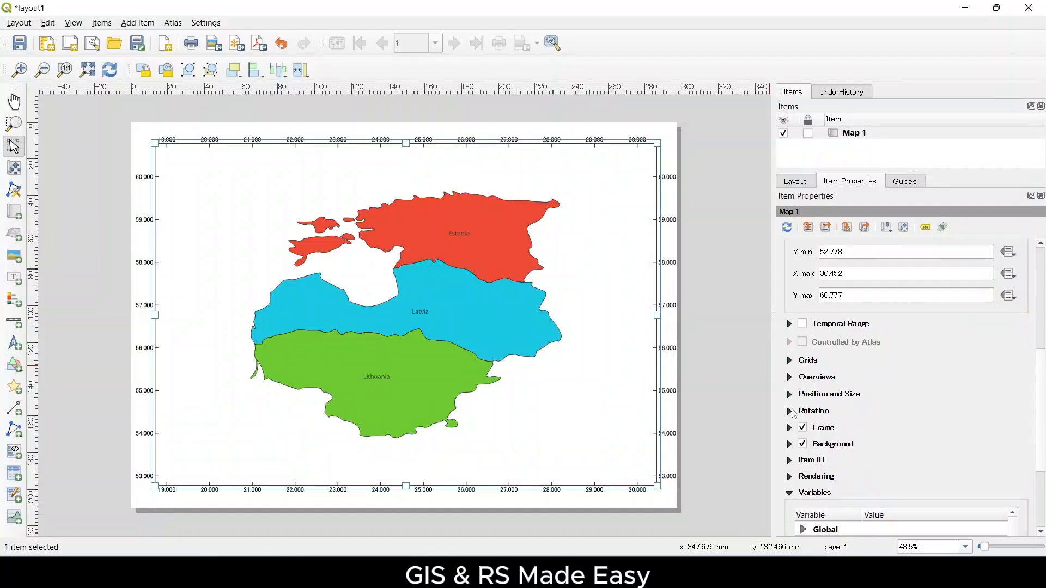
{"action": "left_click", "coordinate": [793, 362]}
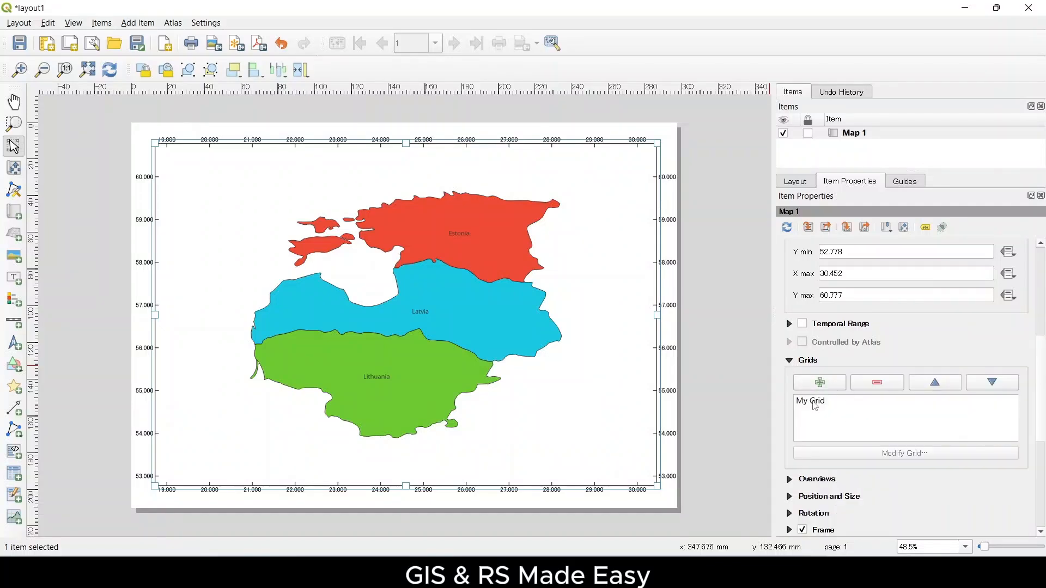
{"action": "left_click", "coordinate": [814, 403]}
{"action": "left_click", "coordinate": [902, 454]}
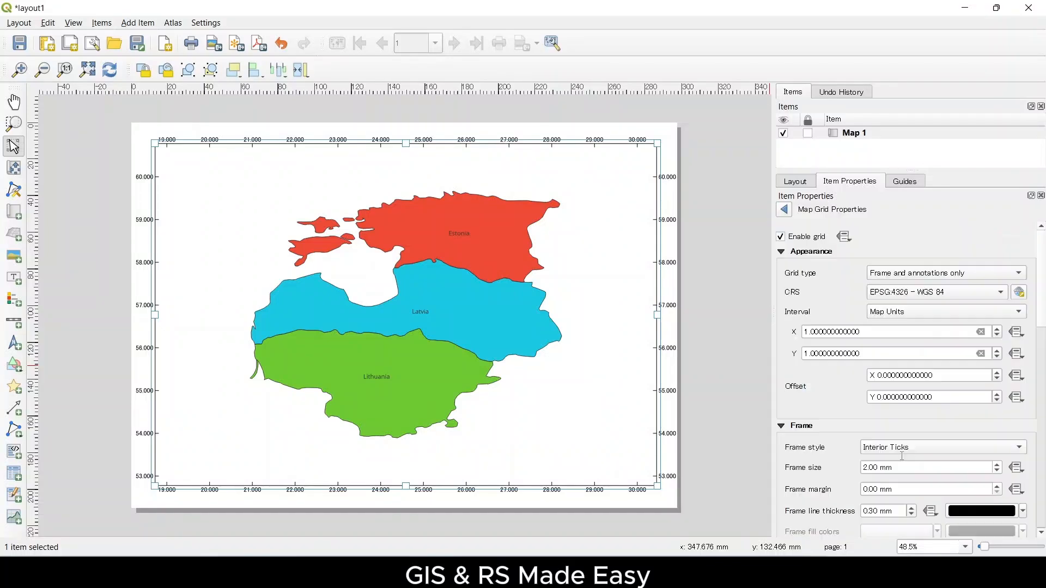
Try grid offsets of X -2 and Y 1, and reset both offsets to 0
{"action": "scroll", "coordinate": [887, 375], "scroll_direction": "down", "scroll_amount": 1}
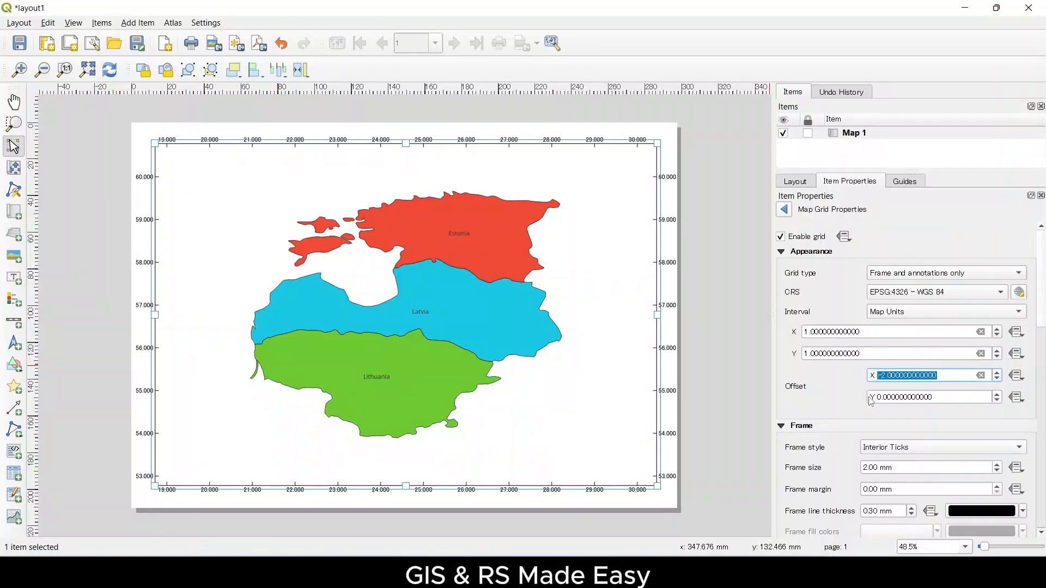
{"action": "scroll", "coordinate": [874, 400], "scroll_direction": "up", "scroll_amount": 1}
{"action": "left_click", "coordinate": [898, 375]}
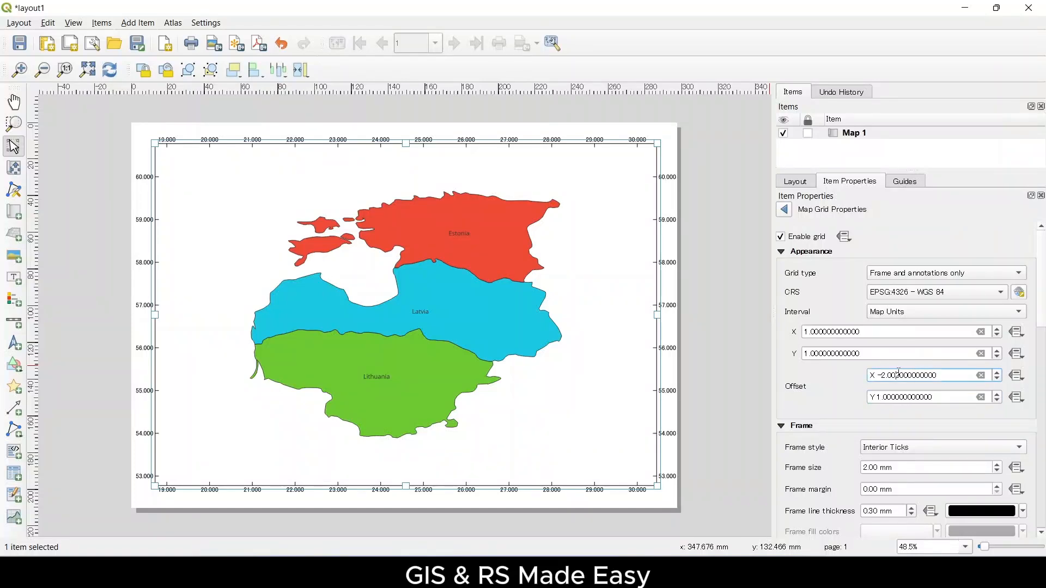
{"action": "scroll", "coordinate": [900, 373], "scroll_direction": "up", "scroll_amount": 1}
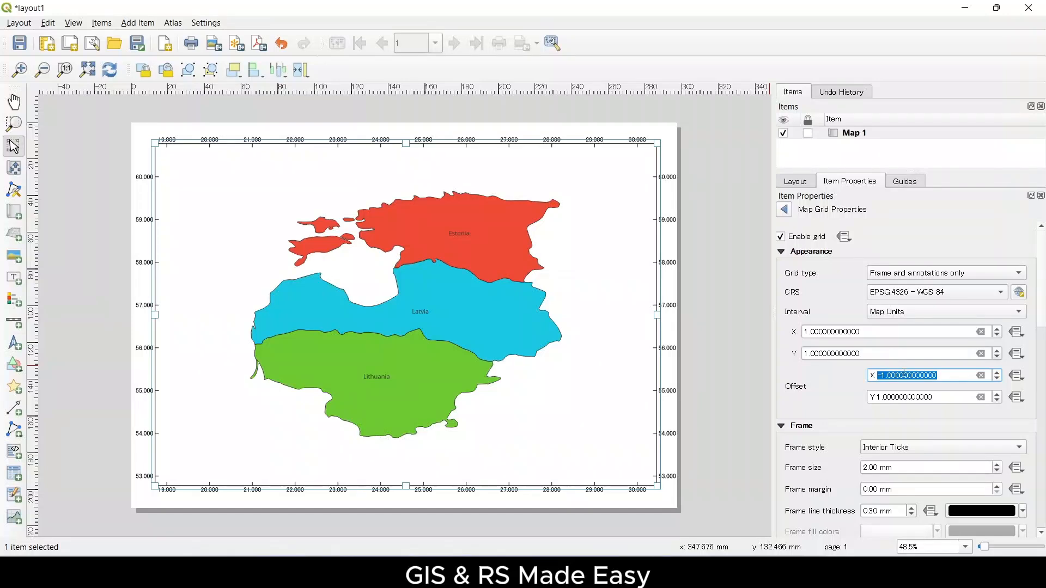
{"action": "scroll", "coordinate": [904, 374], "scroll_direction": "up", "scroll_amount": 1}
{"action": "left_click", "coordinate": [914, 398]}
{"action": "scroll", "coordinate": [914, 398], "scroll_direction": "up", "scroll_amount": 1}
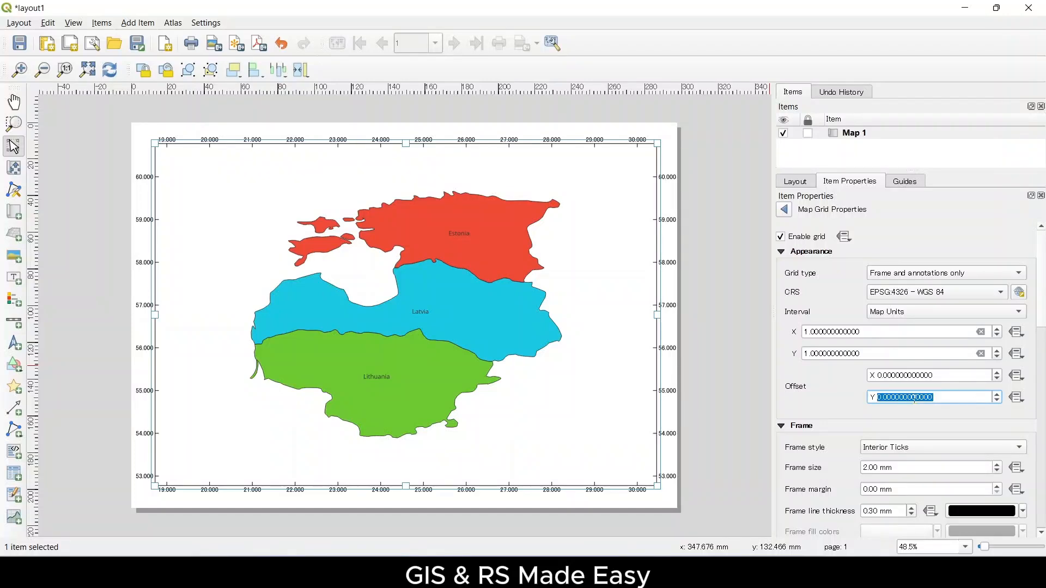
Place the left and right grid coordinates inside the map frame
{"action": "left_click", "coordinate": [854, 415]}
{"action": "scroll", "coordinate": [851, 413], "scroll_direction": "down", "scroll_amount": 5}
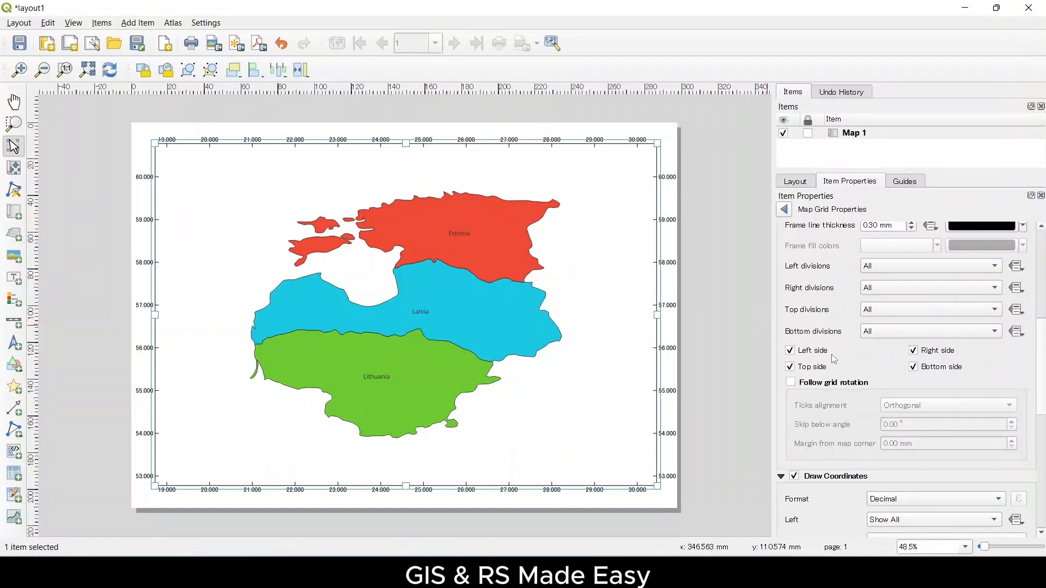
{"action": "scroll", "coordinate": [836, 357], "scroll_direction": "down", "scroll_amount": 5}
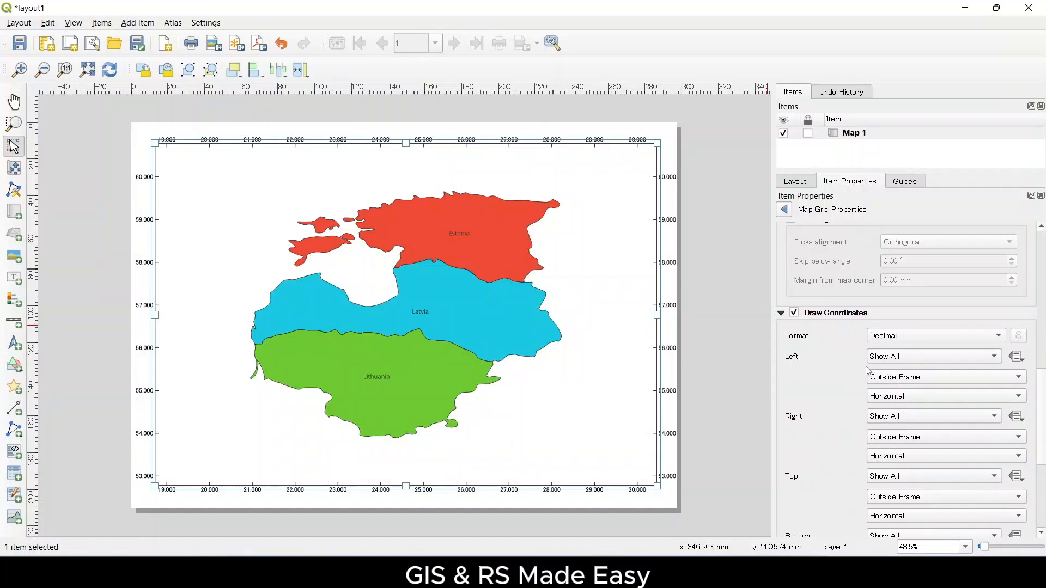
{"action": "left_click", "coordinate": [893, 377]}
{"action": "left_click", "coordinate": [893, 362]}
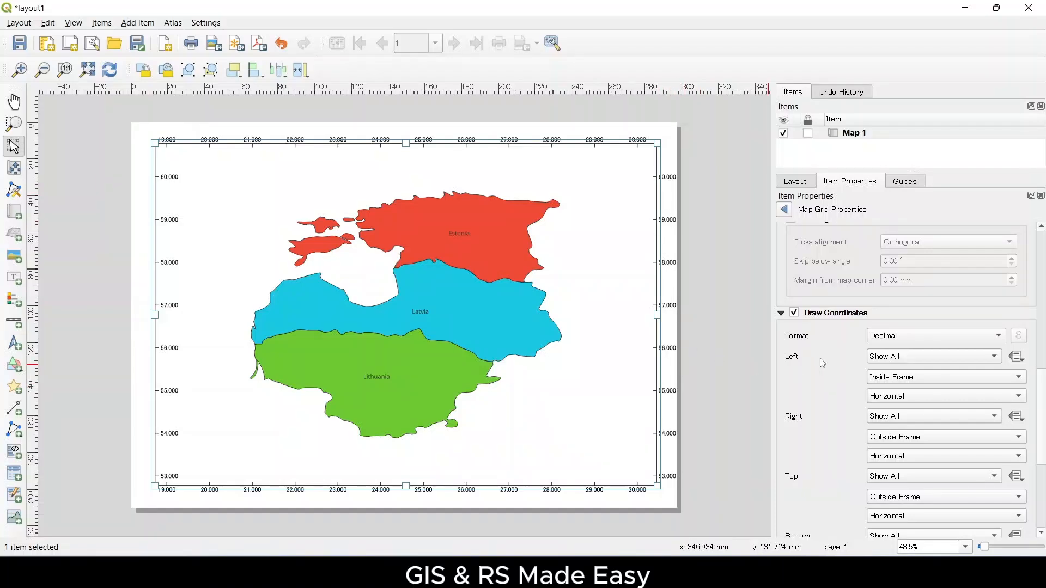
{"action": "left_click", "coordinate": [900, 437]}
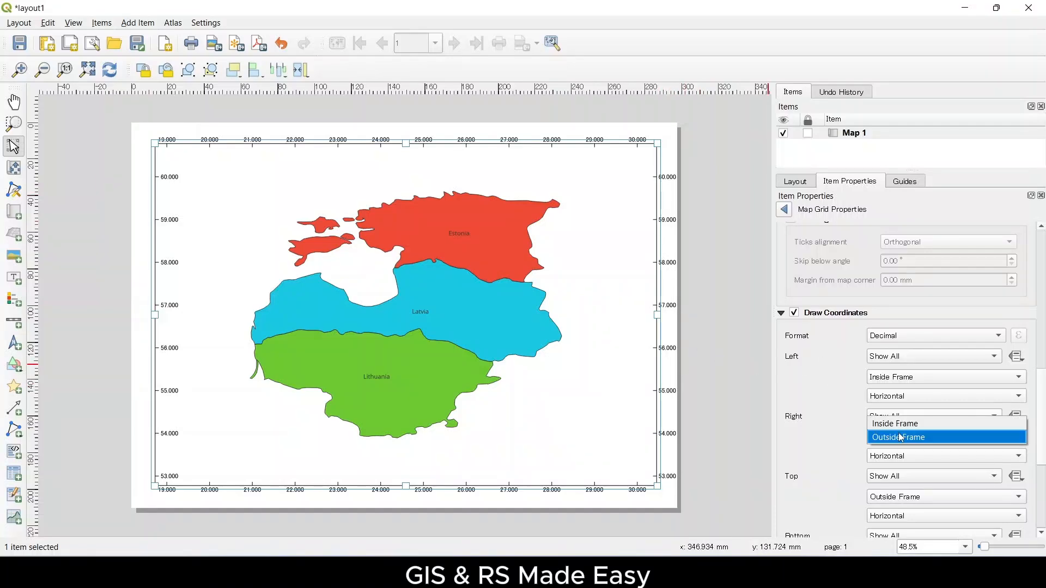
{"action": "left_click", "coordinate": [902, 424]}
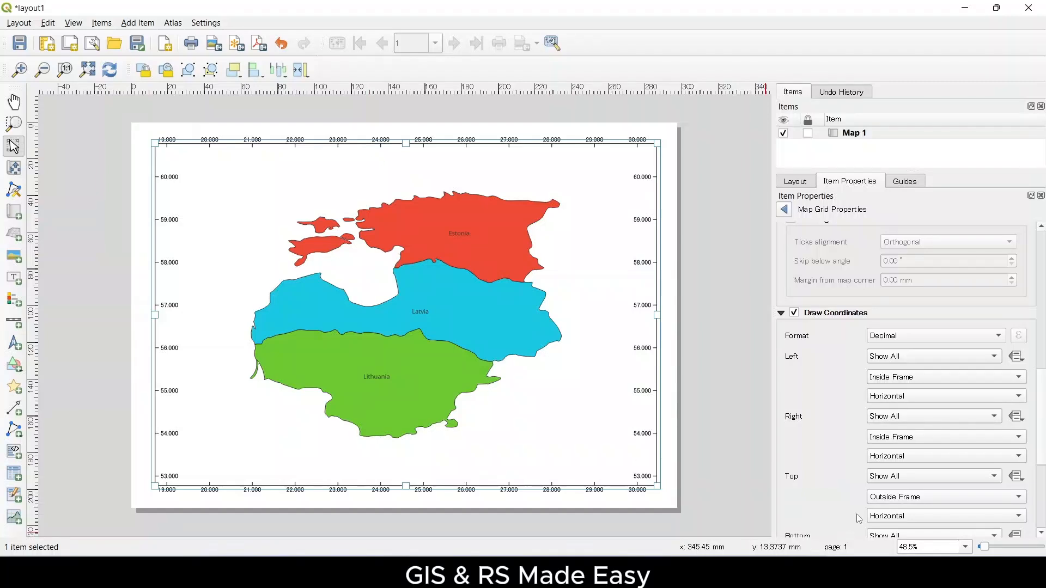
Place the top and bottom grid coordinates inside the map frame, keeping Show All for the bottom side
{"action": "scroll", "coordinate": [817, 450], "scroll_direction": "down", "scroll_amount": 1}
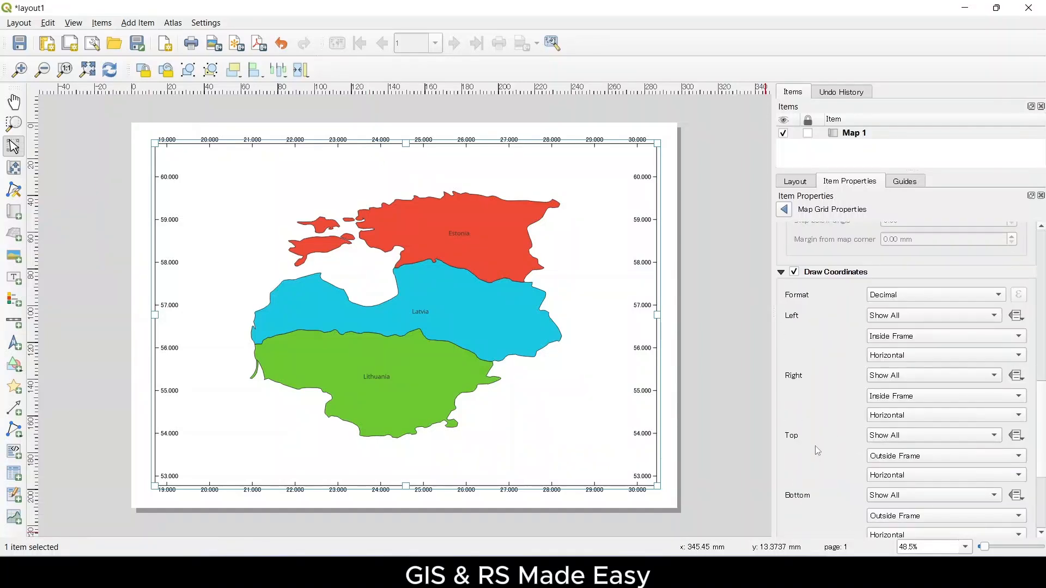
{"action": "left_click", "coordinate": [902, 456]}
{"action": "left_click", "coordinate": [902, 440]}
{"action": "left_click", "coordinate": [899, 496]}
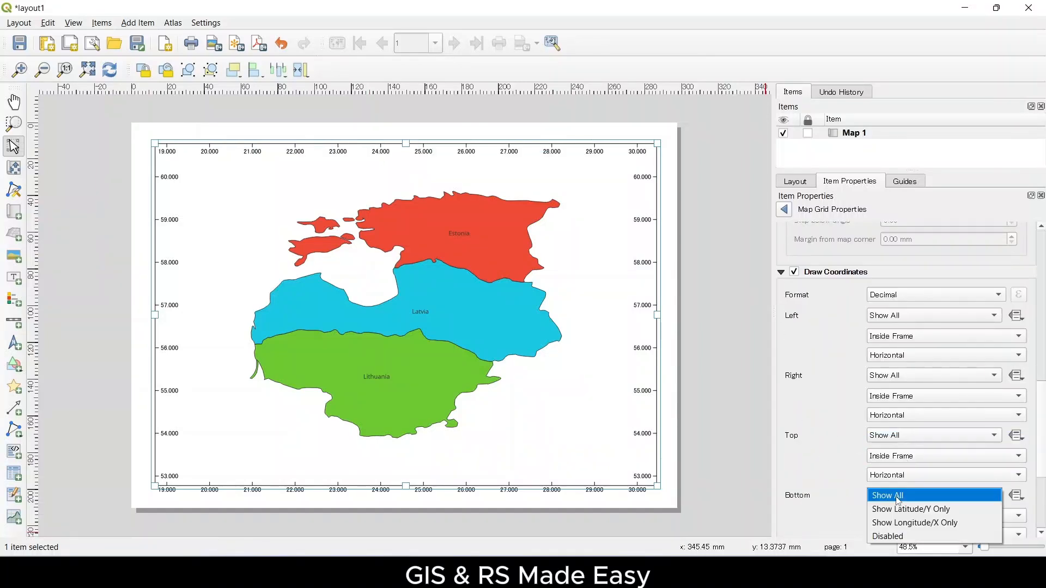
{"action": "left_click", "coordinate": [899, 497]}
{"action": "left_click", "coordinate": [902, 516]}
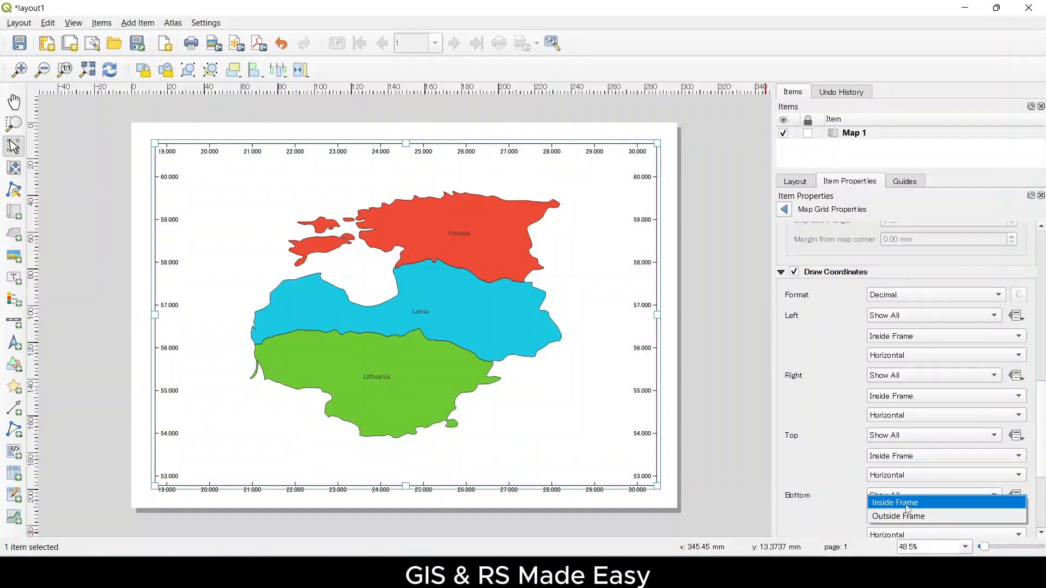
{"action": "left_click", "coordinate": [908, 503]}
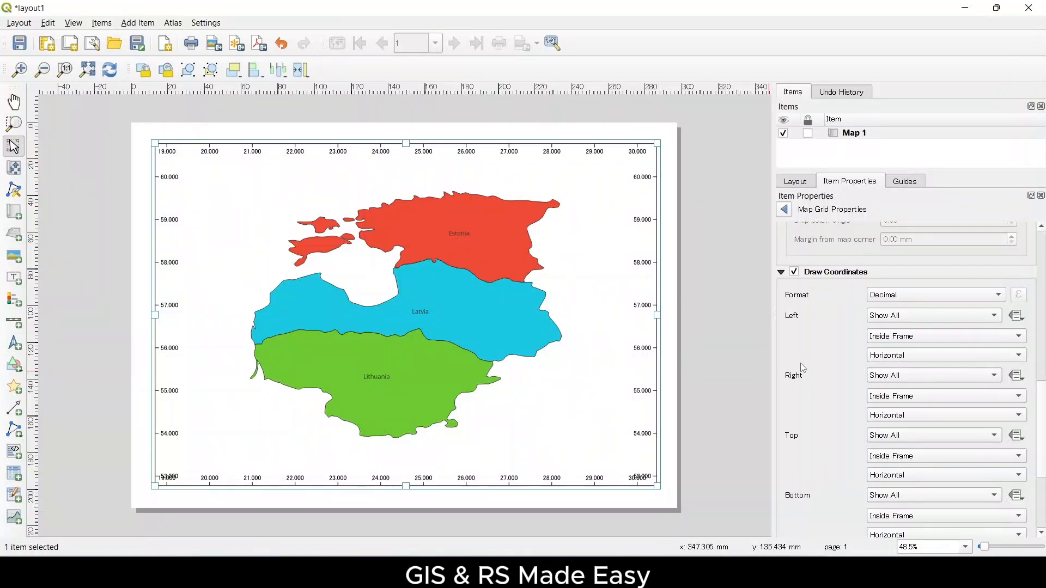
Set the coordinate precision of the grid labels to 0
{"action": "scroll", "coordinate": [803, 368], "scroll_direction": "down", "scroll_amount": 1}
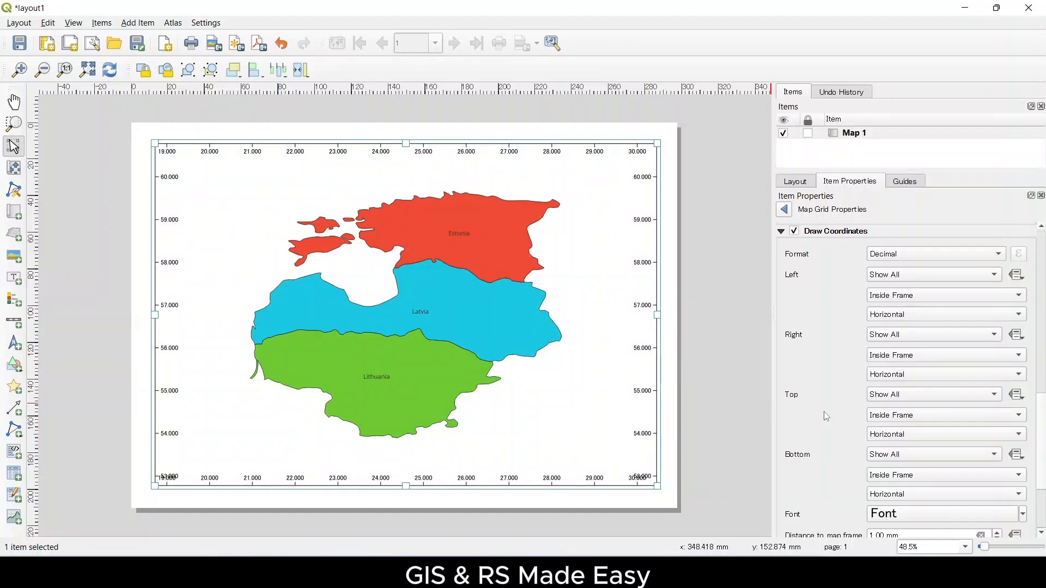
{"action": "scroll", "coordinate": [826, 416], "scroll_direction": "down", "scroll_amount": 3}
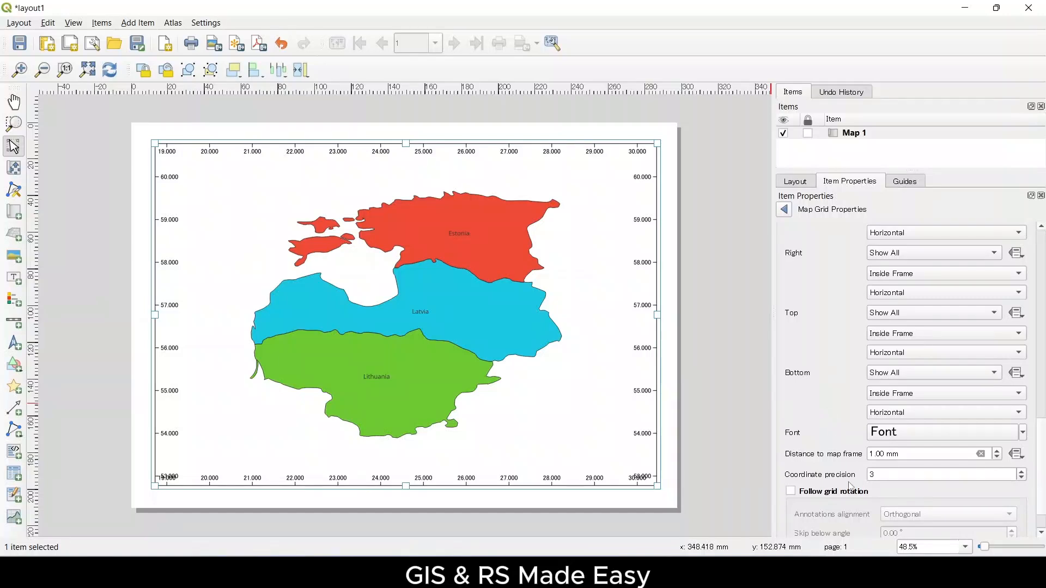
{"action": "left_click", "coordinate": [1021, 478]}
{"action": "left_click", "coordinate": [1021, 478]}
{"action": "left_click", "coordinate": [1021, 478]}
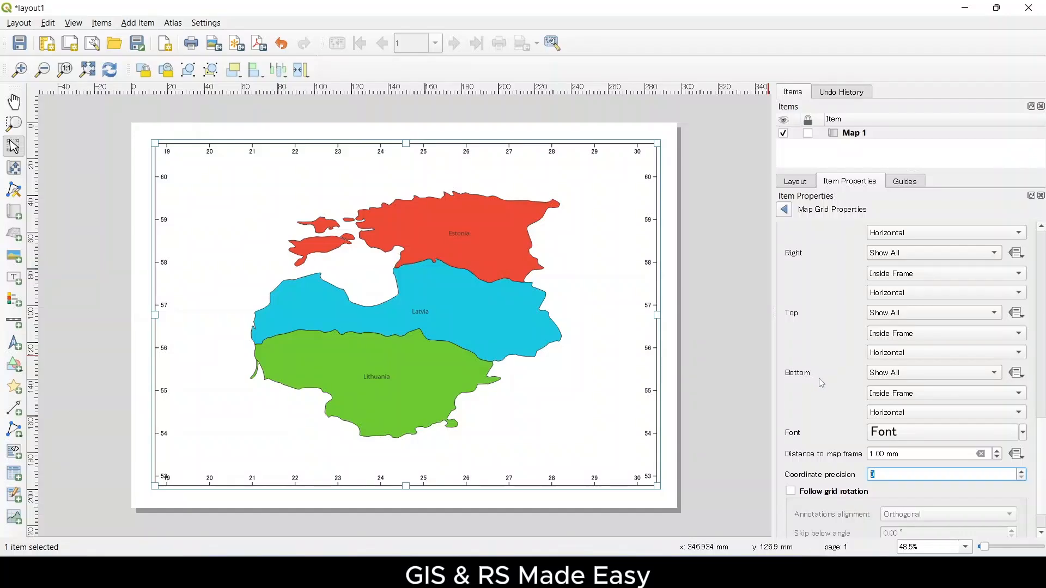
Try the Exterior Ticks, Zebra, Zebra (Nautical) and Interior and Exterior Ticks frame styles on the grid
{"action": "scroll", "coordinate": [817, 370], "scroll_direction": "up", "scroll_amount": 5}
{"action": "scroll", "coordinate": [844, 334], "scroll_direction": "up", "scroll_amount": 5}
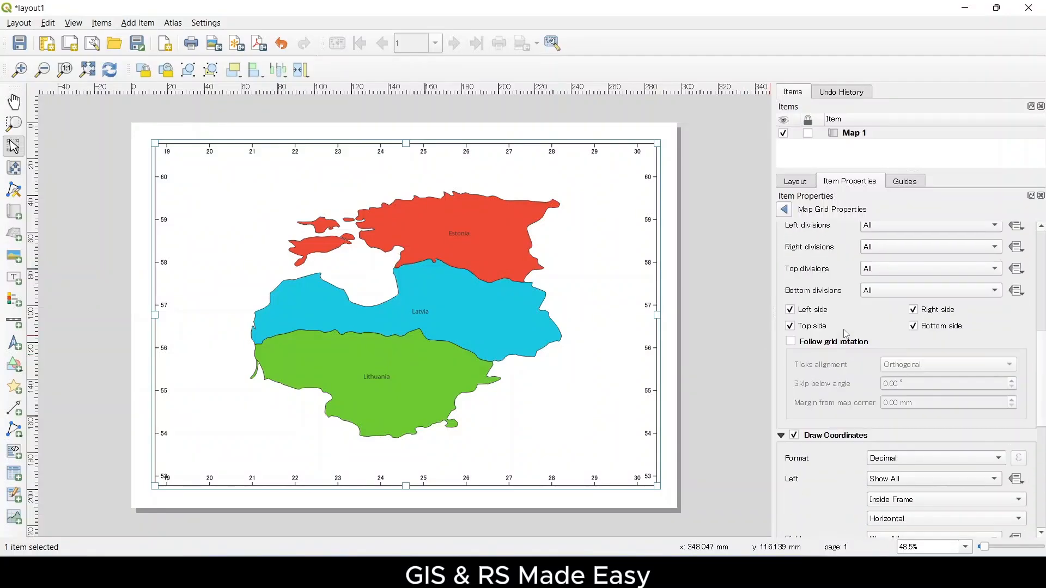
{"action": "left_click", "coordinate": [893, 285]}
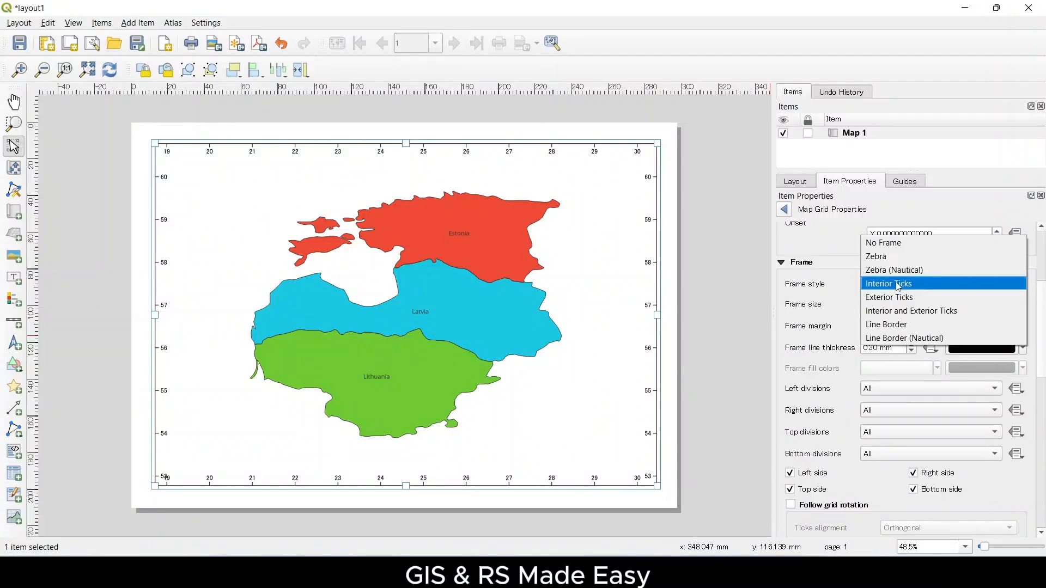
{"action": "left_click", "coordinate": [899, 298]}
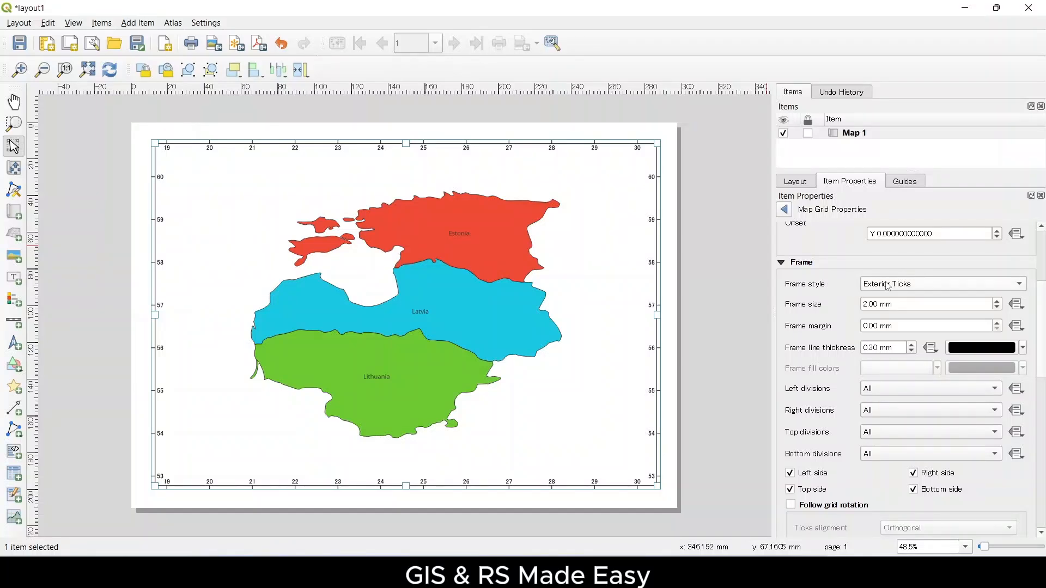
{"action": "left_click", "coordinate": [876, 285]}
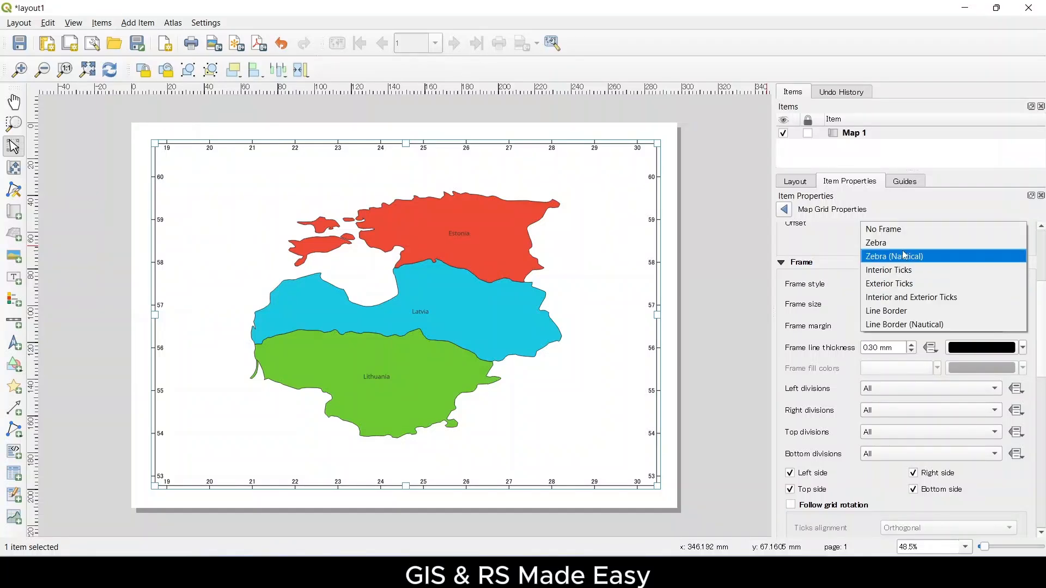
{"action": "left_click", "coordinate": [885, 243]}
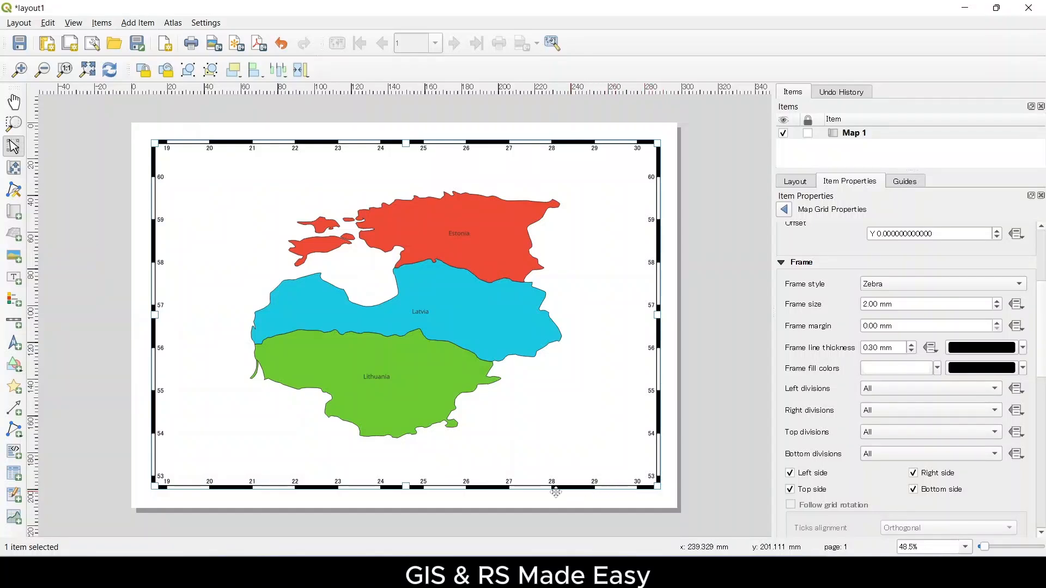
{"action": "left_click", "coordinate": [887, 293]}
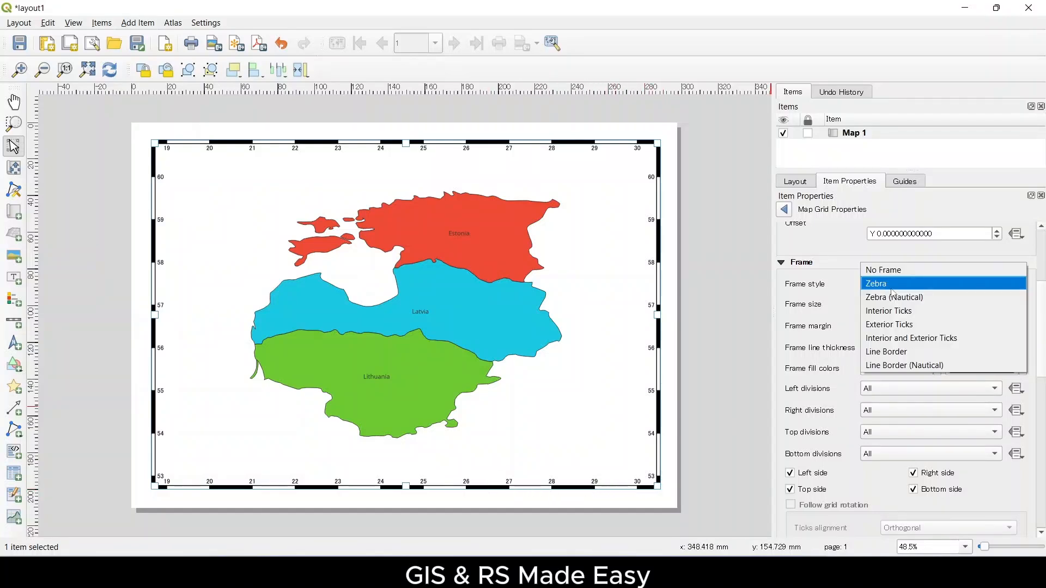
{"action": "left_click", "coordinate": [886, 300]}
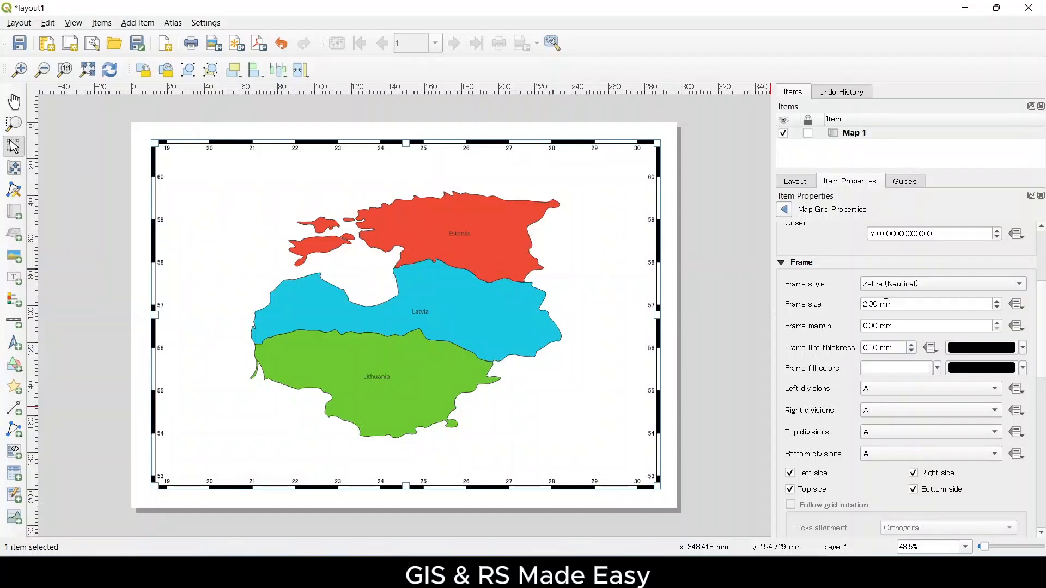
{"action": "left_click", "coordinate": [904, 288]}
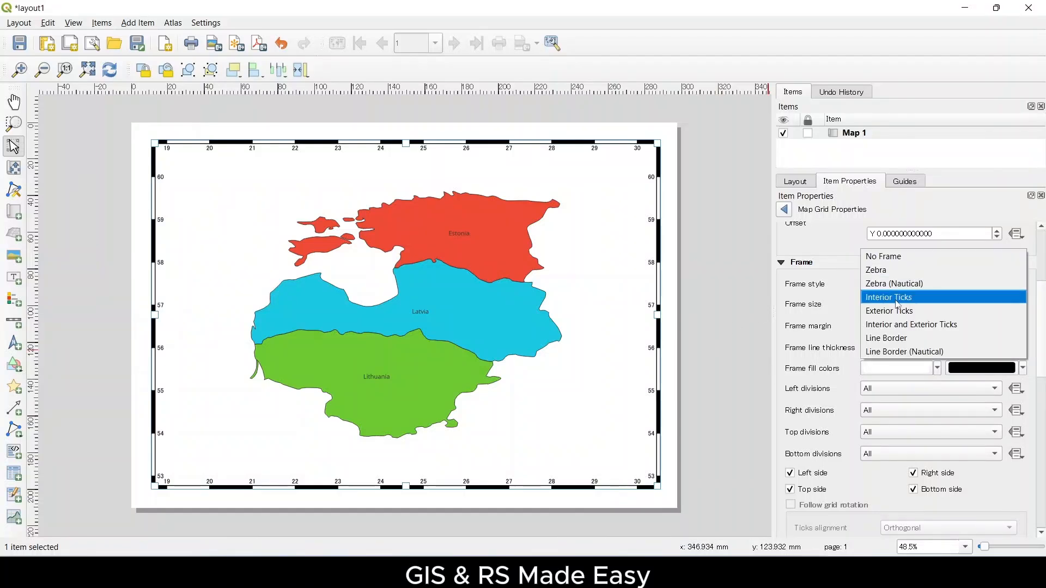
{"action": "left_click", "coordinate": [933, 326]}
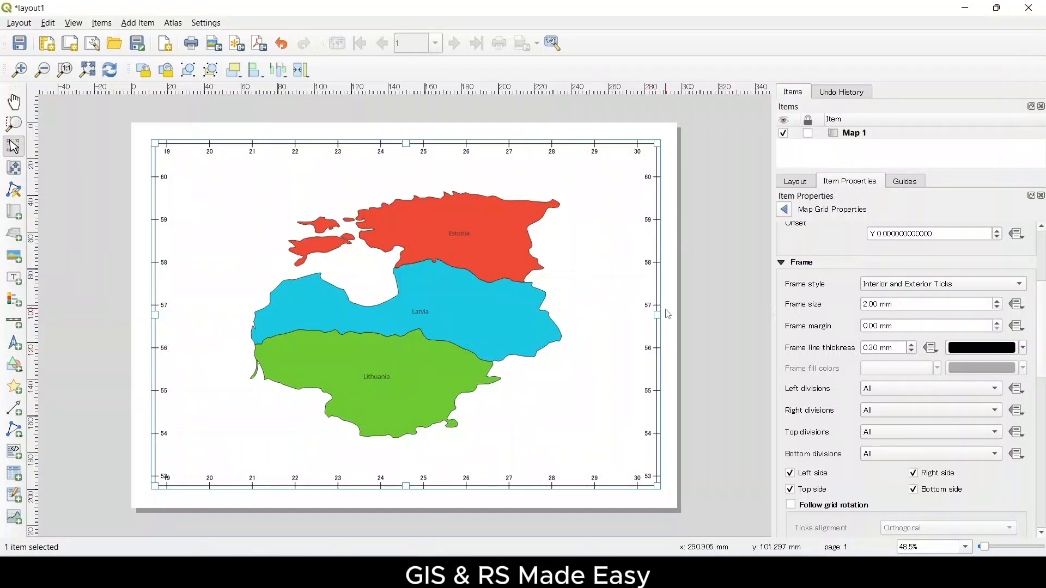
Change the grid's frame style to Line Border
{"action": "left_click", "coordinate": [921, 284]}
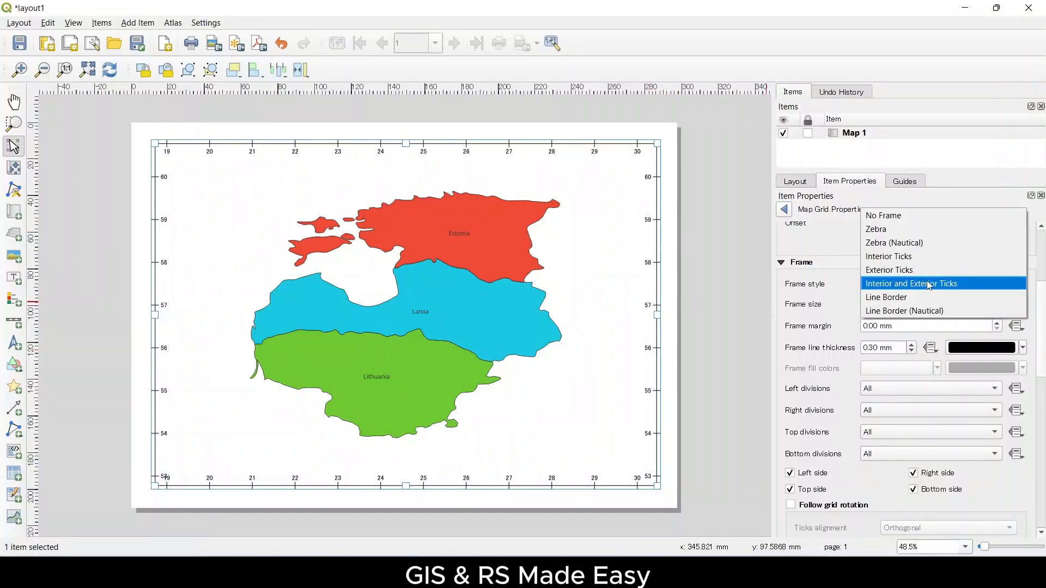
{"action": "left_click", "coordinate": [901, 298]}
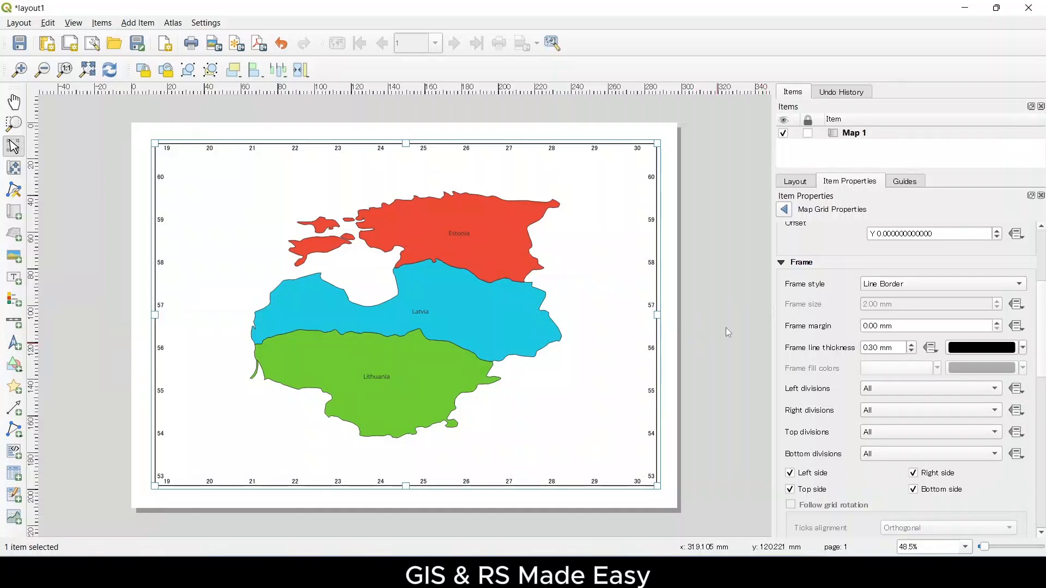
{"action": "left_click", "coordinate": [943, 287]}
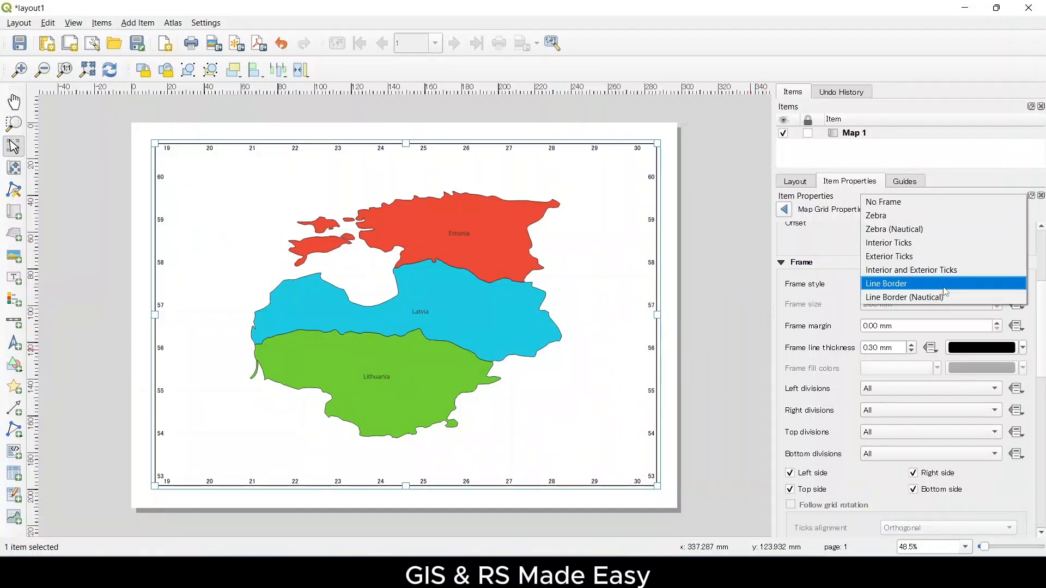
{"action": "left_click", "coordinate": [834, 304]}
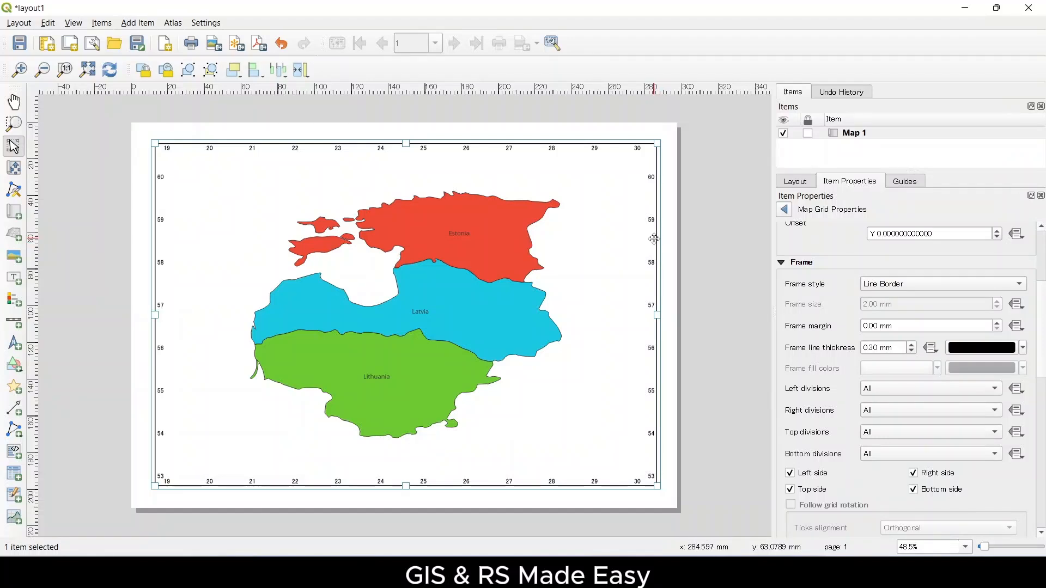
Set the grid's X and Y intervals to 0.5 map units each
{"action": "scroll", "coordinate": [819, 301], "scroll_direction": "up", "scroll_amount": 4}
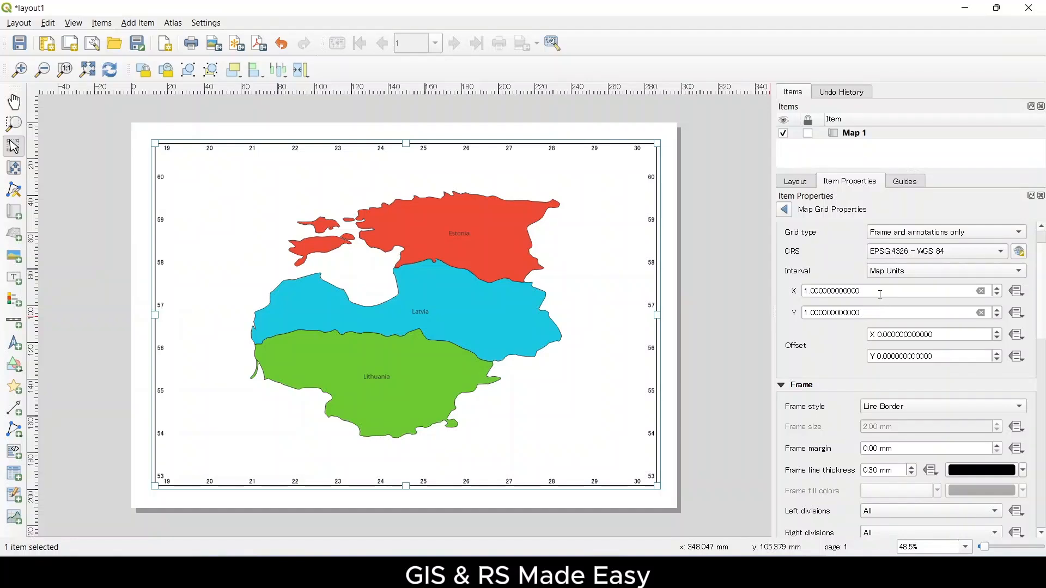
{"action": "double_click", "coordinate": [867, 293]}
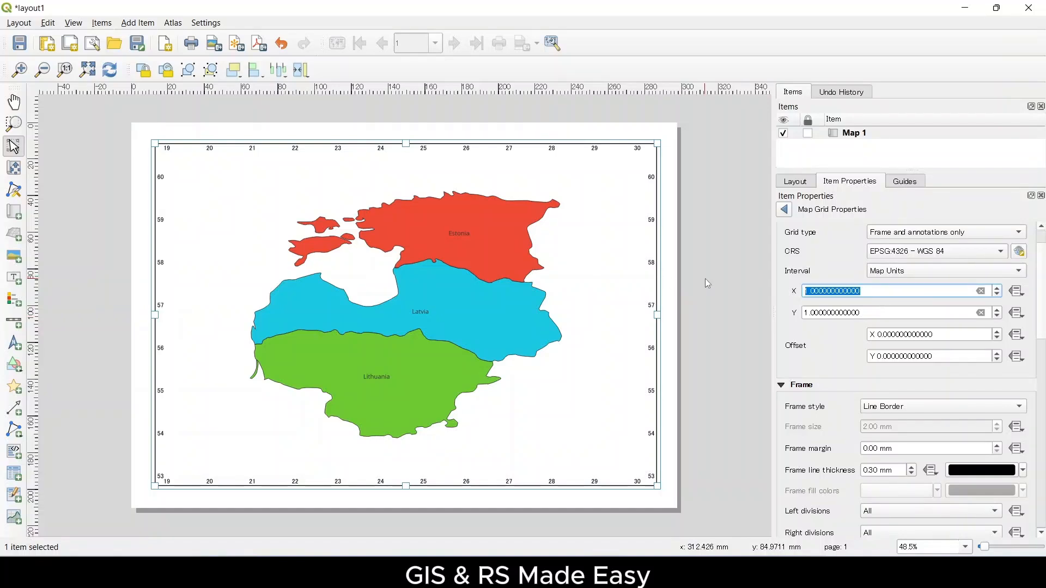
{"action": "type", "text": "5"}
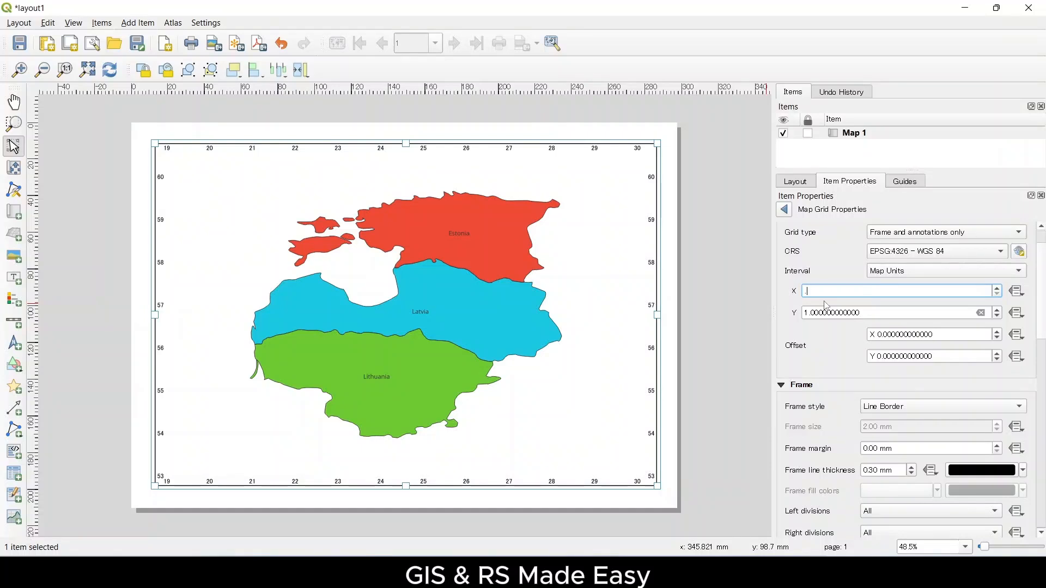
{"action": "type", "text": "5"}
{"action": "key", "text": "Tab"}
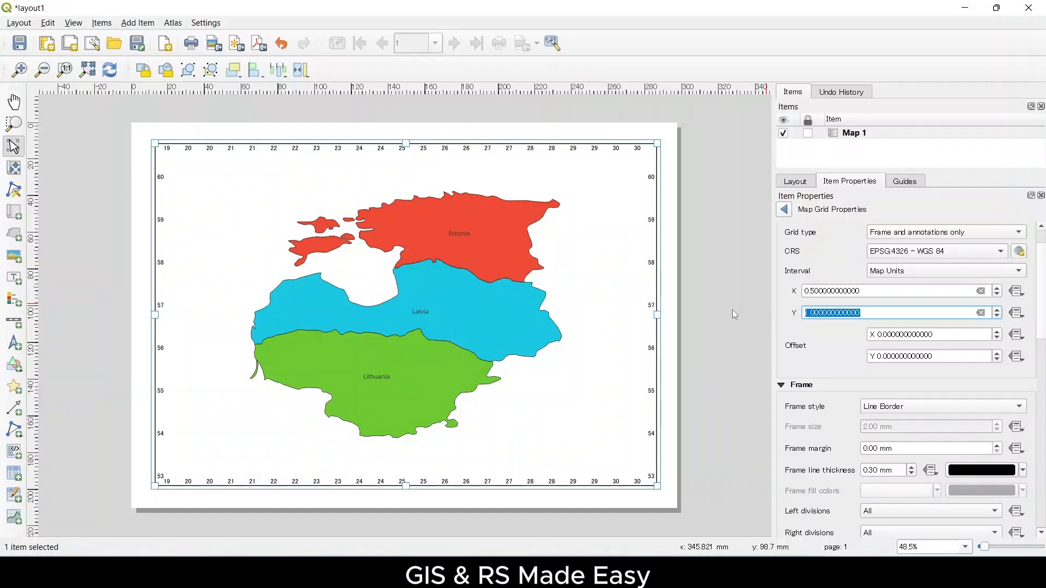
{"action": "type", "text": ".5"}
{"action": "left_click", "coordinate": [820, 340]}
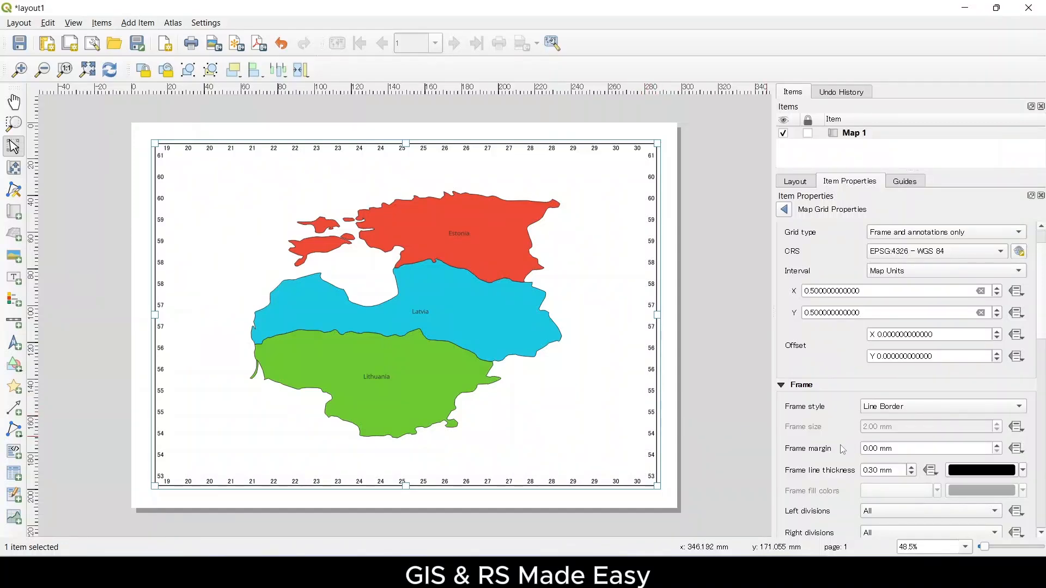
Set the coordinate precision of the grid labels to 2
{"action": "scroll", "coordinate": [828, 458], "scroll_direction": "down", "scroll_amount": 5}
{"action": "scroll", "coordinate": [828, 453], "scroll_direction": "down", "scroll_amount": 3}
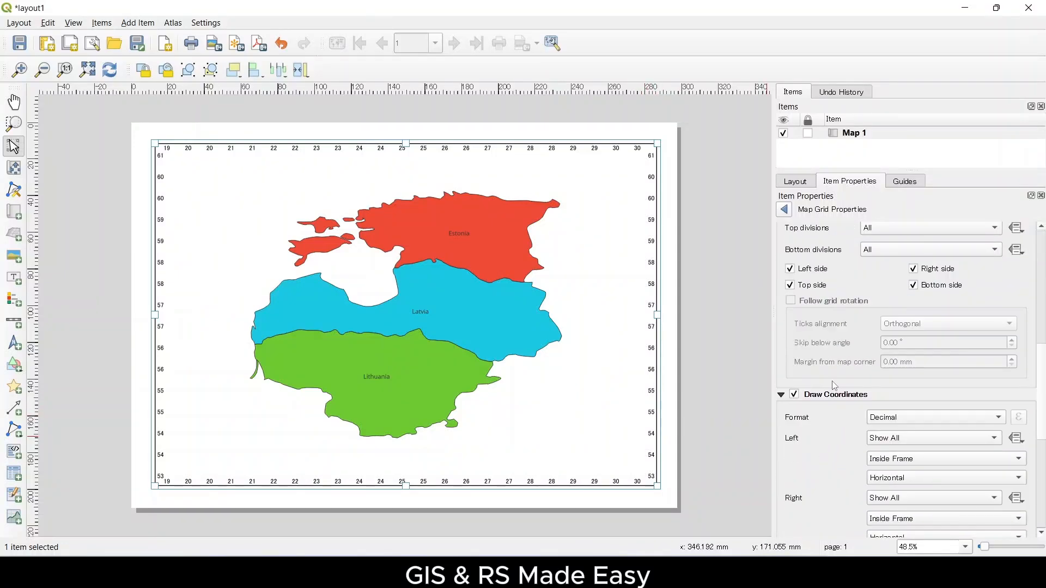
{"action": "scroll", "coordinate": [830, 384], "scroll_direction": "down", "scroll_amount": 7}
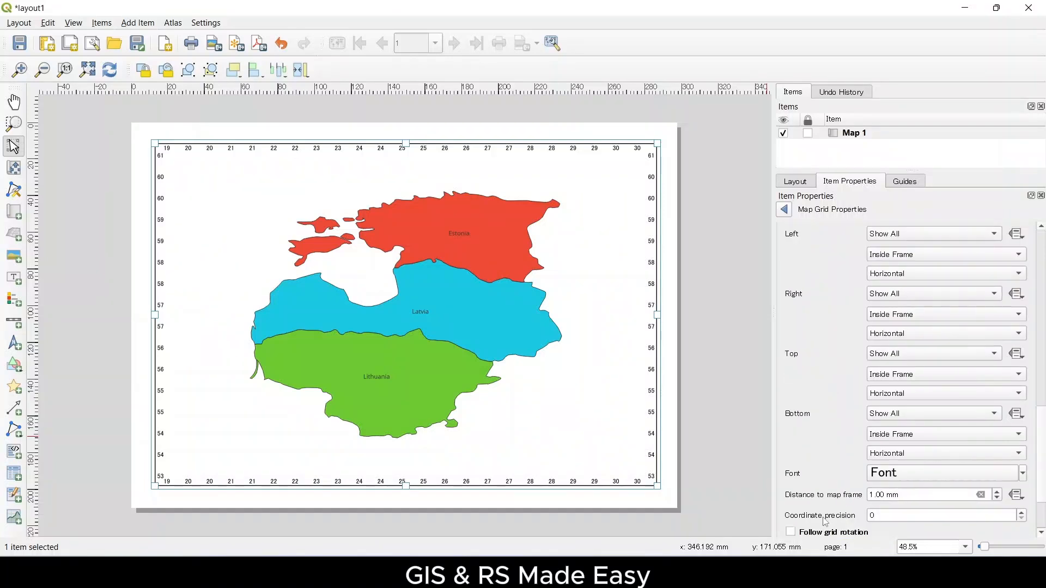
{"action": "left_click", "coordinate": [1022, 514]}
{"action": "left_click", "coordinate": [1022, 514]}
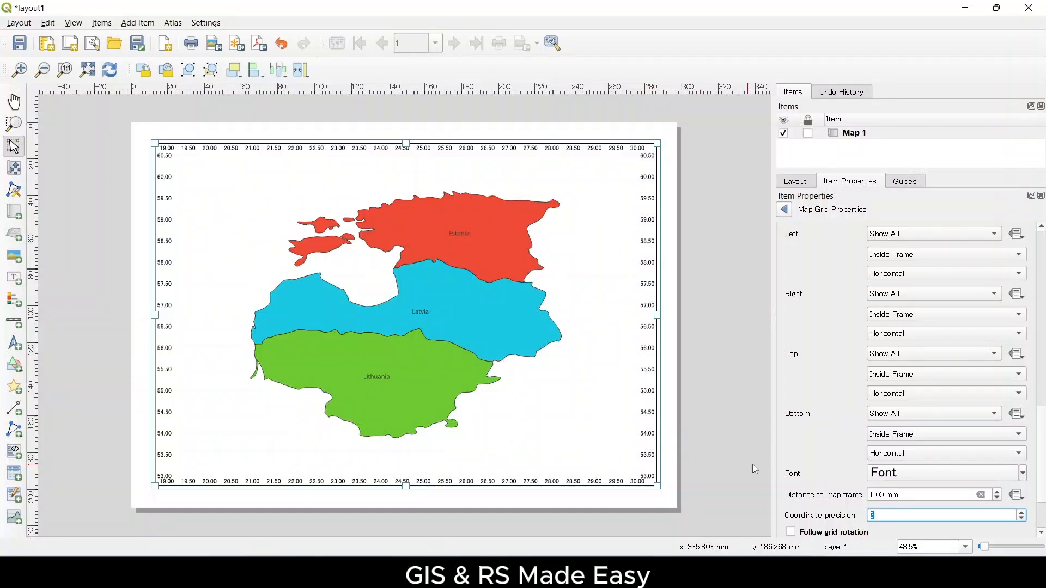
Try Interior Ticks as the grid's frame style, and settle on Exterior Ticks
{"action": "scroll", "coordinate": [819, 438], "scroll_direction": "up", "scroll_amount": 5}
{"action": "scroll", "coordinate": [825, 439], "scroll_direction": "up", "scroll_amount": 5}
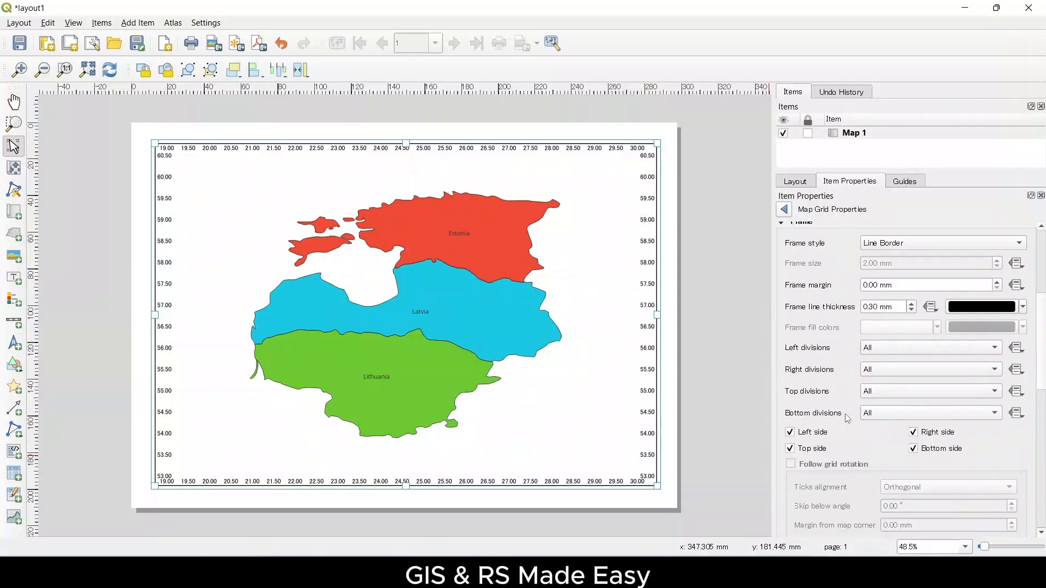
{"action": "left_click", "coordinate": [890, 295]}
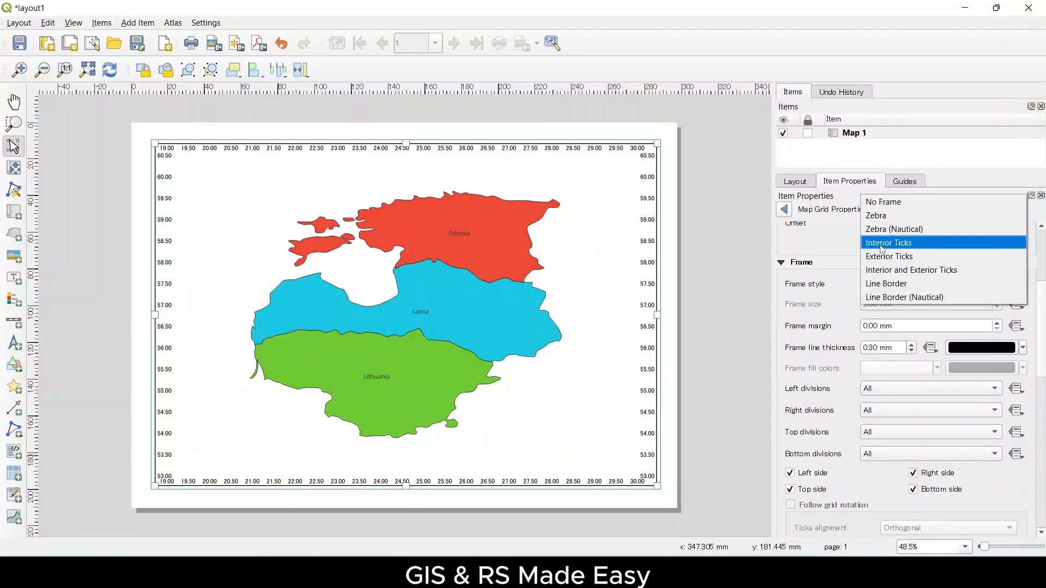
{"action": "left_click", "coordinate": [902, 247]}
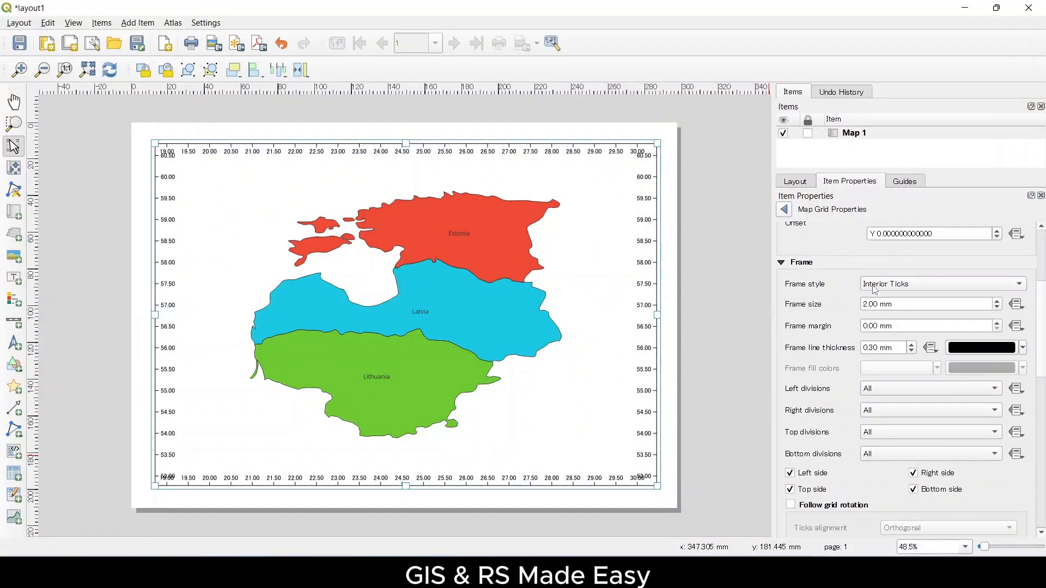
{"action": "left_click", "coordinate": [893, 286]}
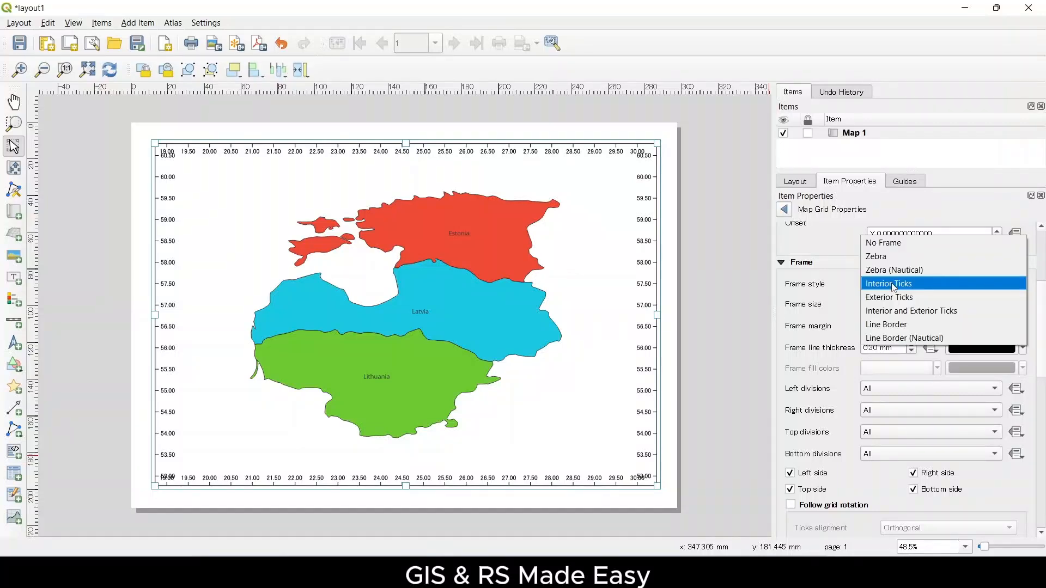
{"action": "left_click", "coordinate": [902, 299]}
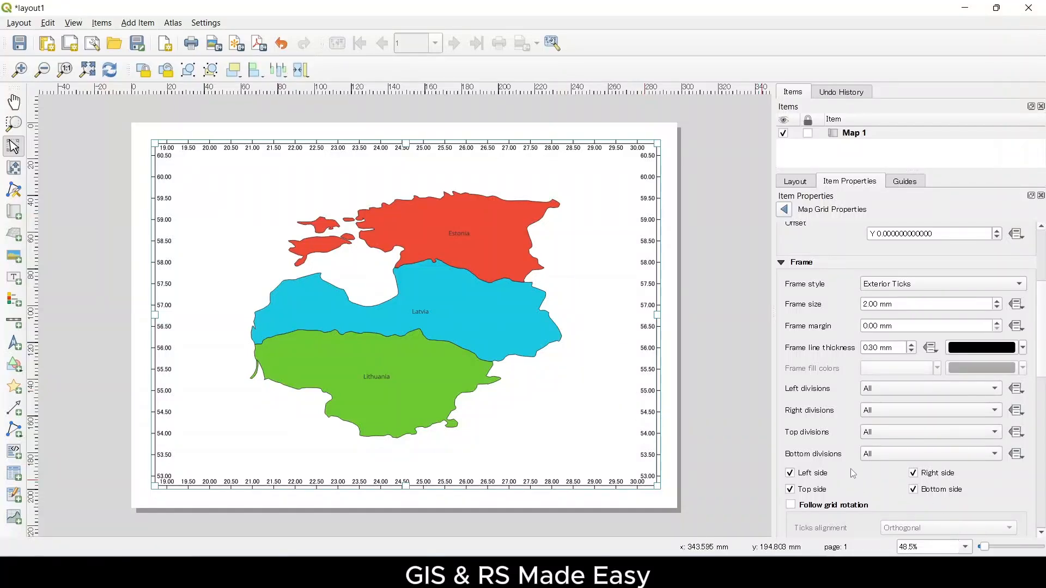
Try the Degree, Minute, Second format for the grid's coordinate labels
{"action": "scroll", "coordinate": [853, 473], "scroll_direction": "down", "scroll_amount": 4}
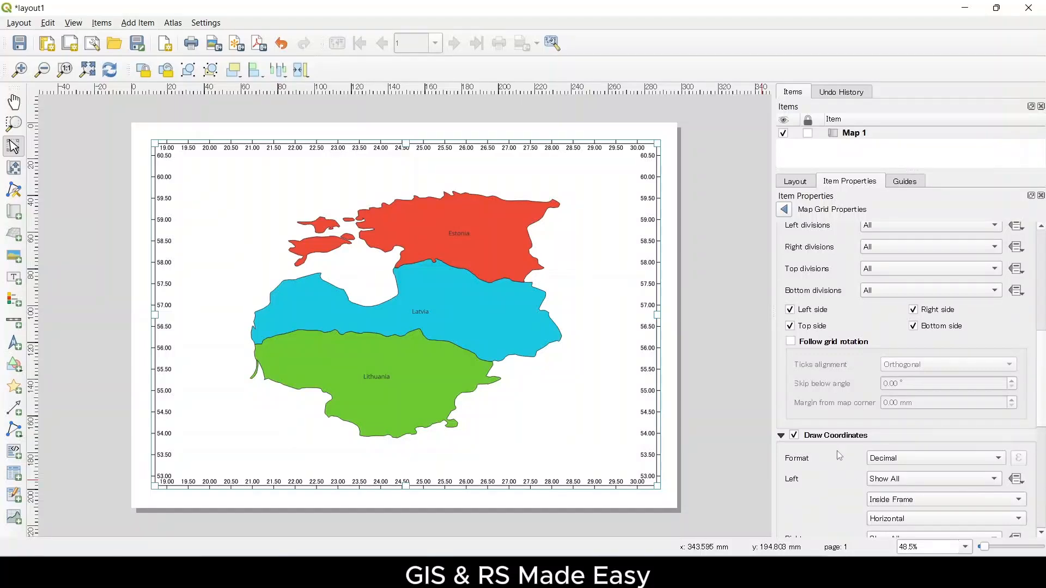
{"action": "left_click", "coordinate": [902, 464]}
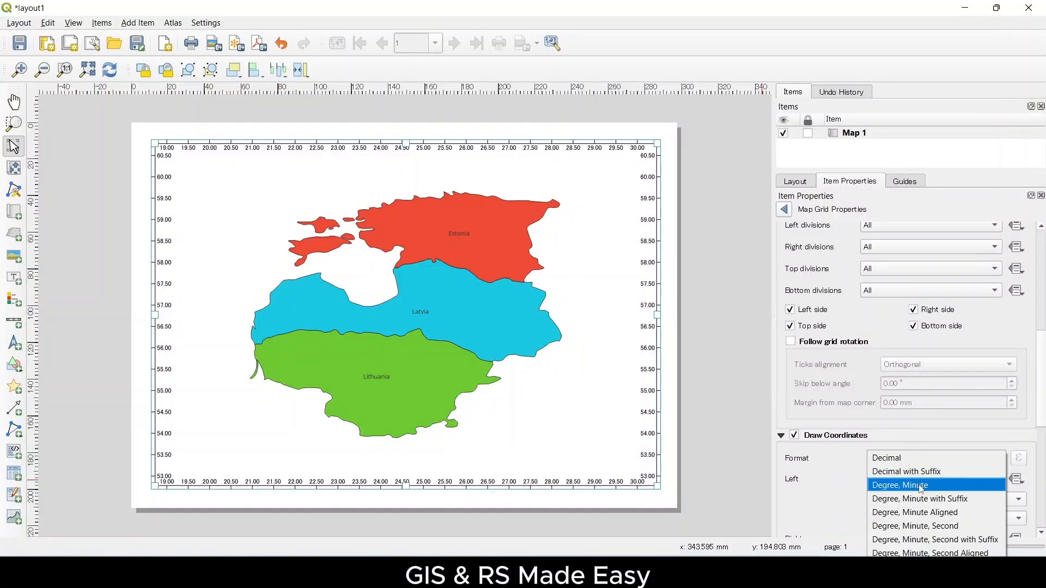
{"action": "left_click", "coordinate": [936, 527]}
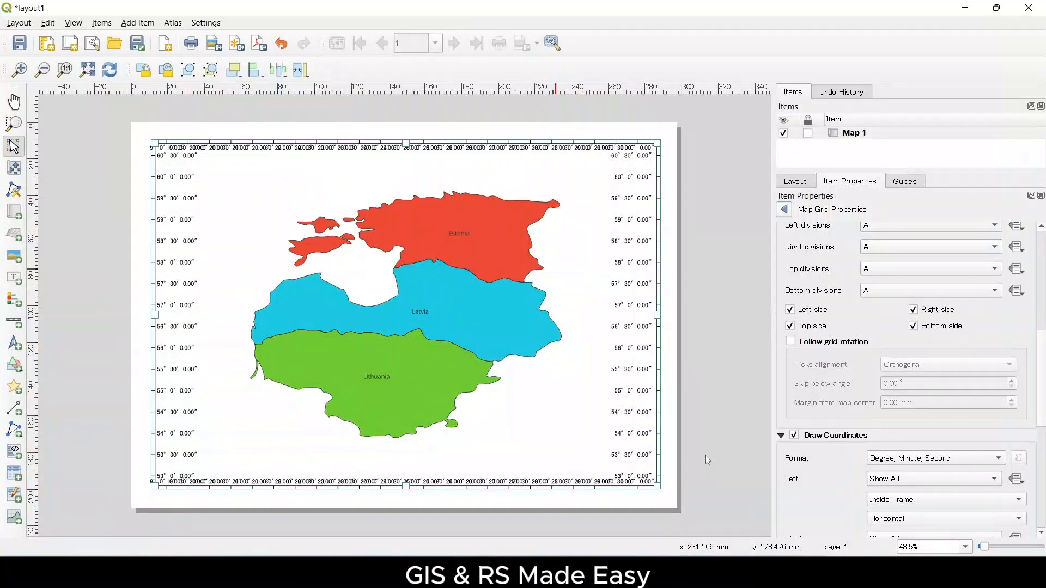
Set the format of the grid's coordinate labels to Degree, Minute
{"action": "left_click", "coordinate": [903, 467]}
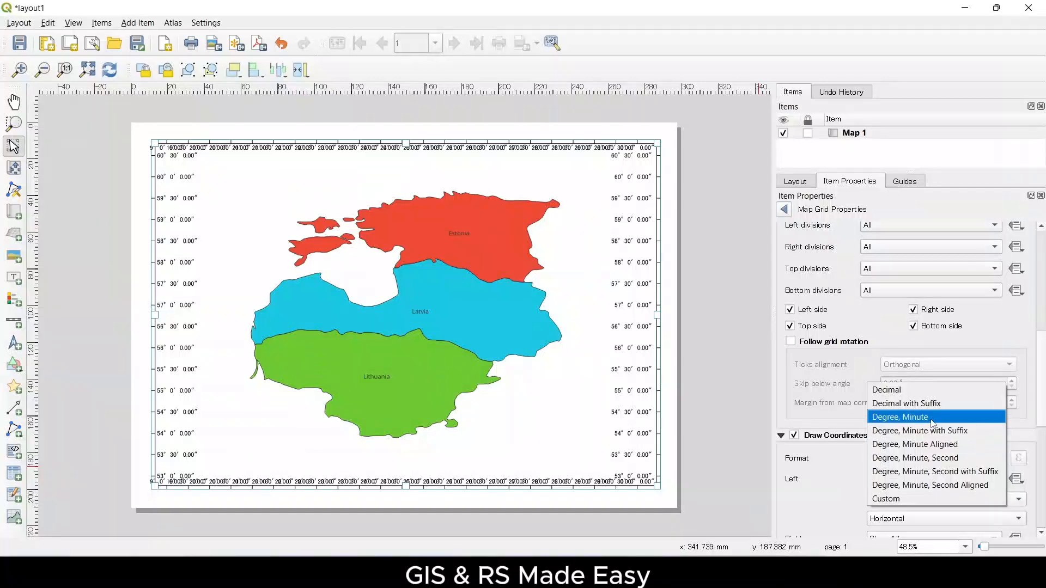
{"action": "key", "text": "Escape"}
{"action": "key", "text": "Up"}
{"action": "key", "text": "Up"}
{"action": "key", "text": "Up"}
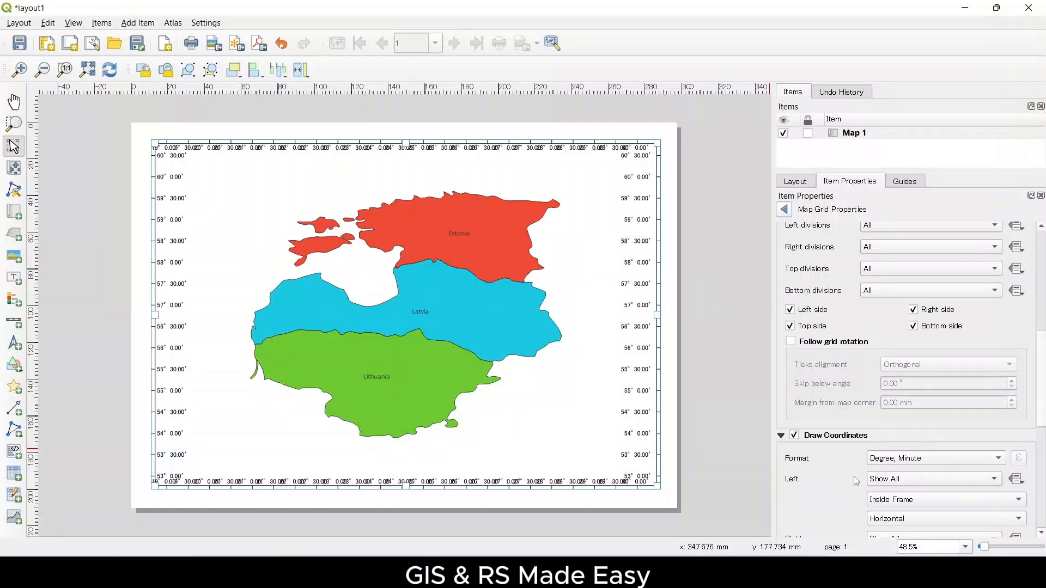
Reduce the coordinate precision of the grid labels to 0
{"action": "scroll", "coordinate": [854, 476], "scroll_direction": "down", "scroll_amount": 10}
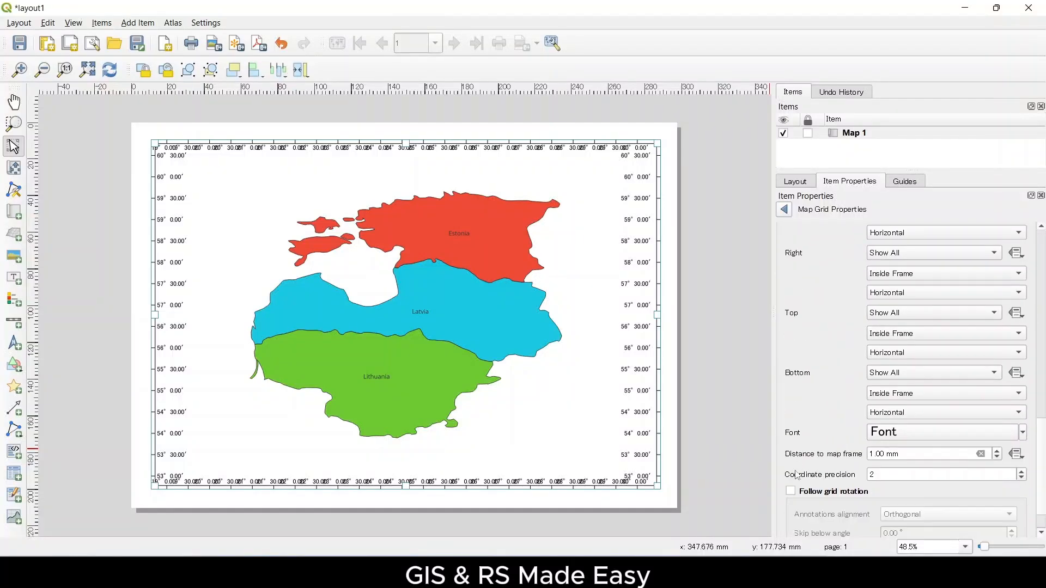
{"action": "left_click", "coordinate": [1022, 478]}
{"action": "left_click", "coordinate": [1022, 478]}
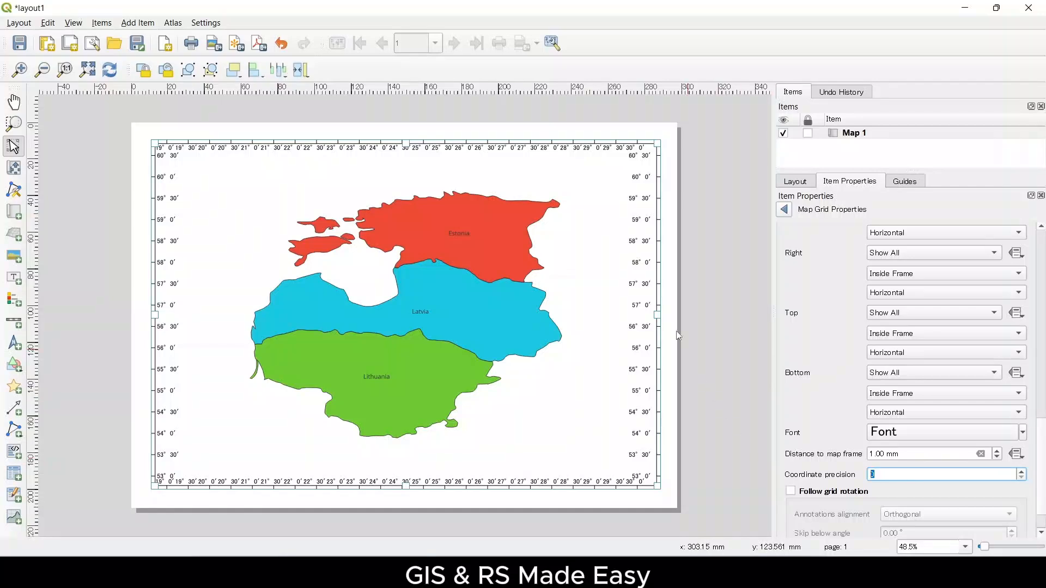
Set the grid annotation font's size to 12 points and its family to DejaVu Sans
{"action": "left_click", "coordinate": [887, 434]}
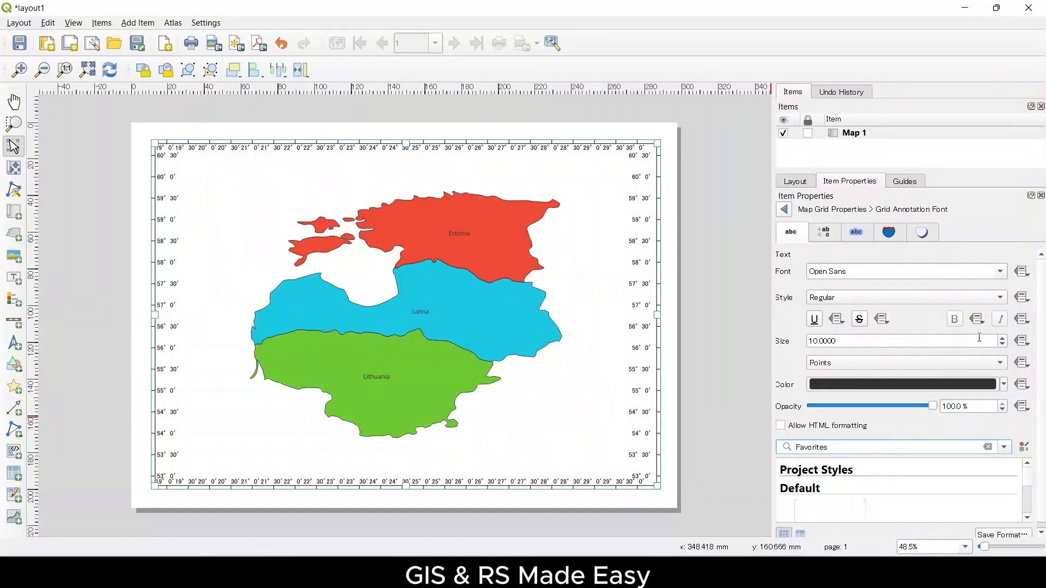
{"action": "left_click", "coordinate": [1003, 338]}
{"action": "left_click", "coordinate": [1003, 338]}
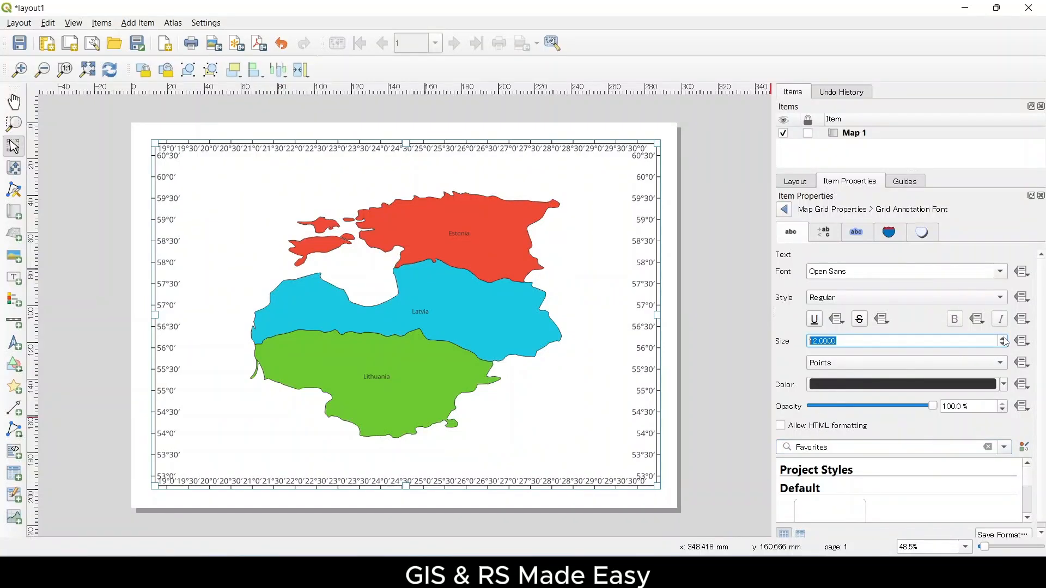
{"action": "left_click", "coordinate": [1000, 271]}
{"action": "scroll", "coordinate": [805, 309], "scroll_direction": "up", "scroll_amount": 10}
{"action": "scroll", "coordinate": [805, 308], "scroll_direction": "up", "scroll_amount": 20}
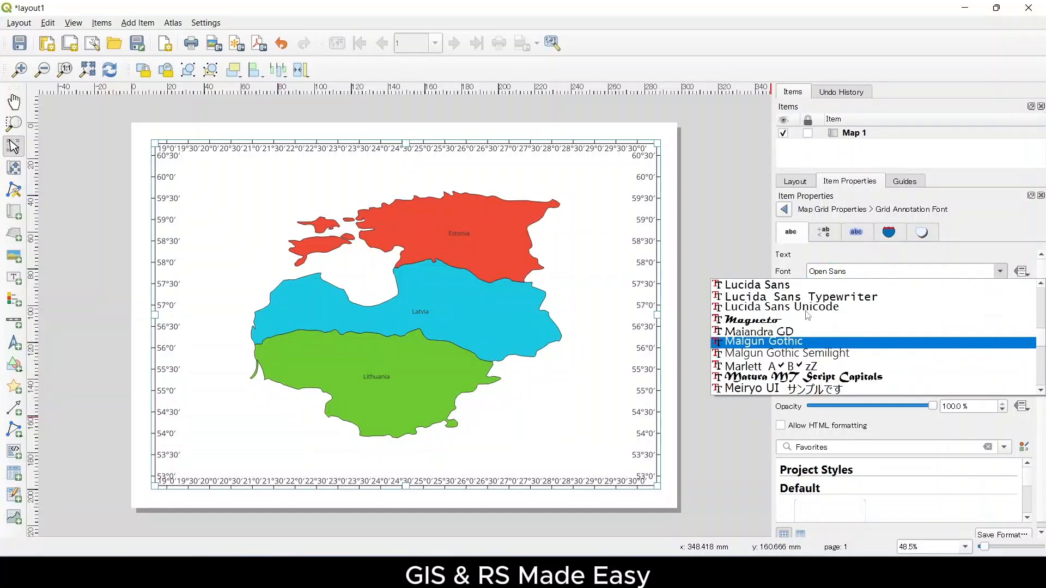
{"action": "scroll", "coordinate": [799, 311], "scroll_direction": "up", "scroll_amount": 5}
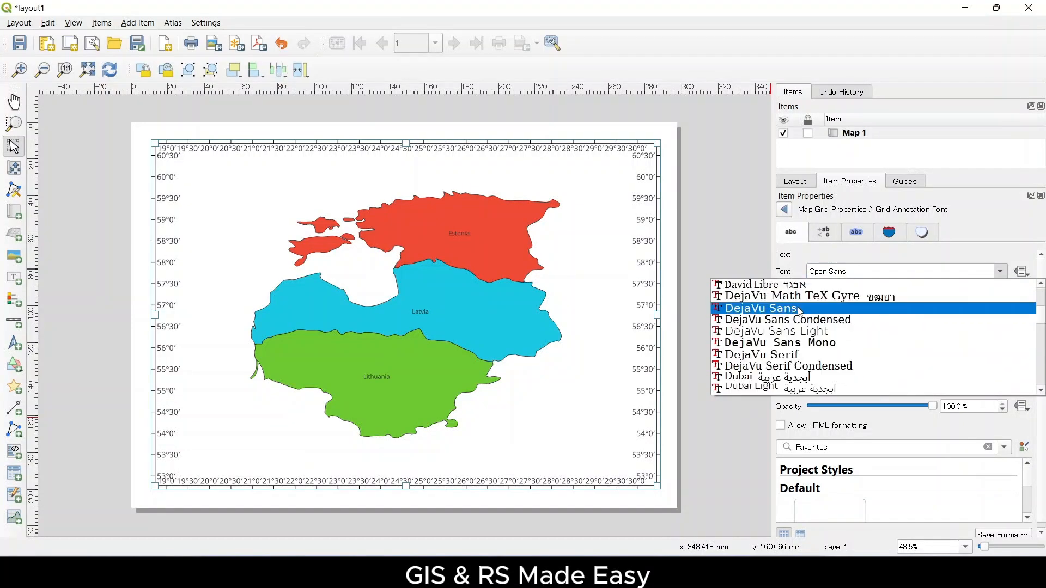
{"action": "left_click", "coordinate": [783, 308]}
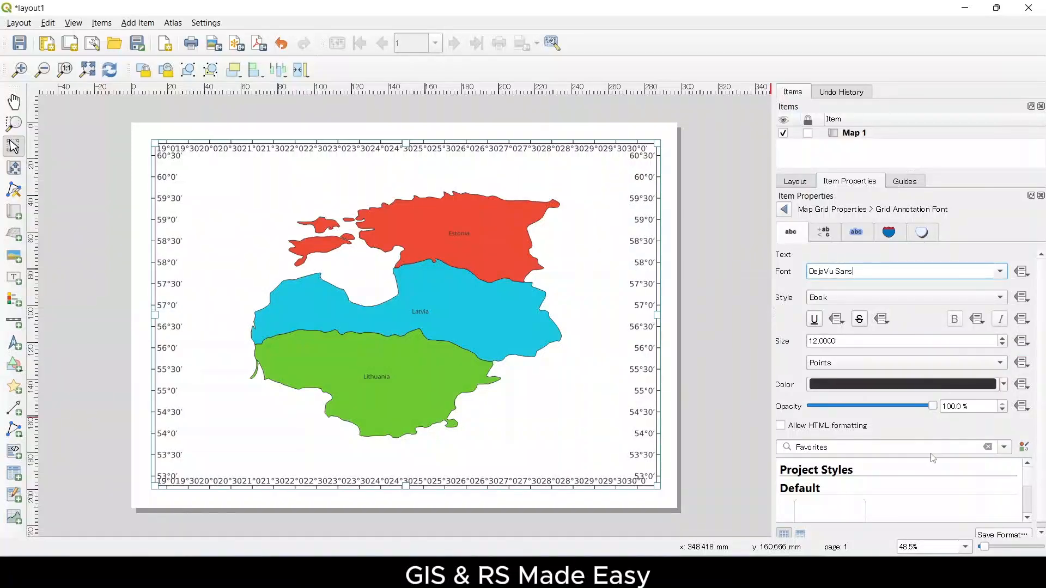
Color the grid annotation text orange with the recent color #dd7118, and return to the map grid properties
{"action": "left_click", "coordinate": [919, 385]}
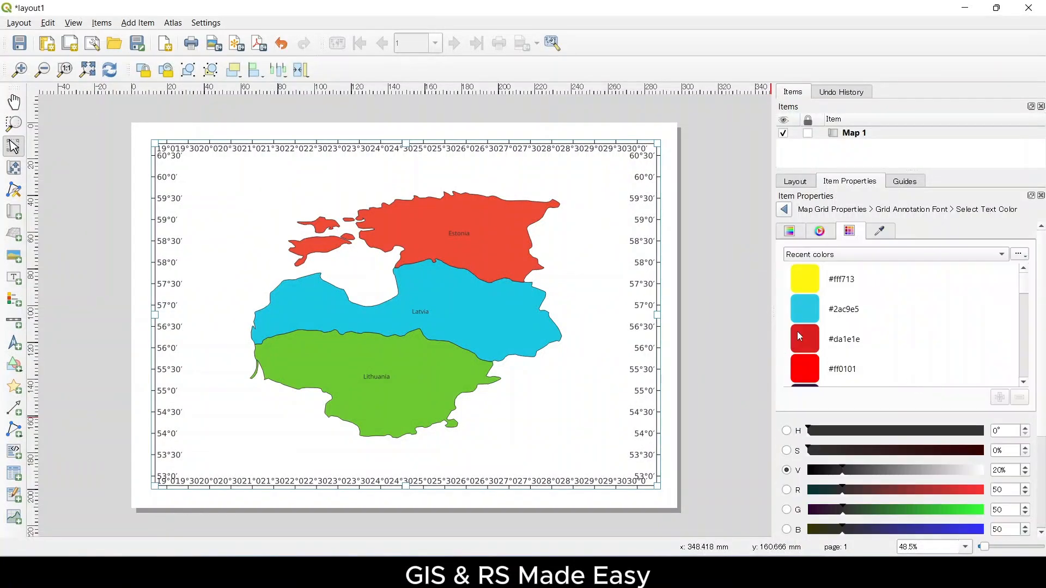
{"action": "scroll", "coordinate": [809, 359], "scroll_direction": "down", "scroll_amount": 5}
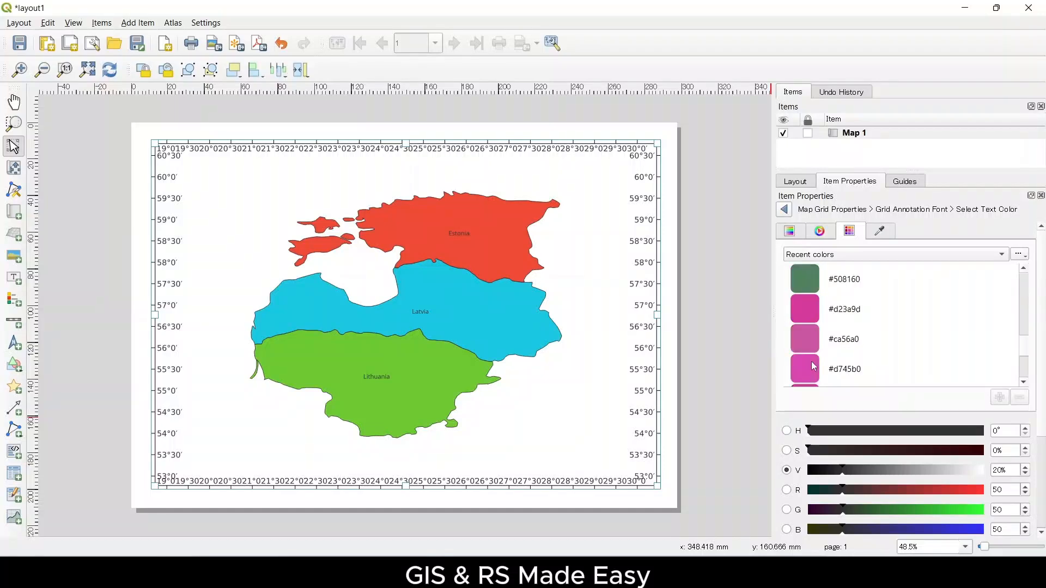
{"action": "left_click", "coordinate": [814, 343]}
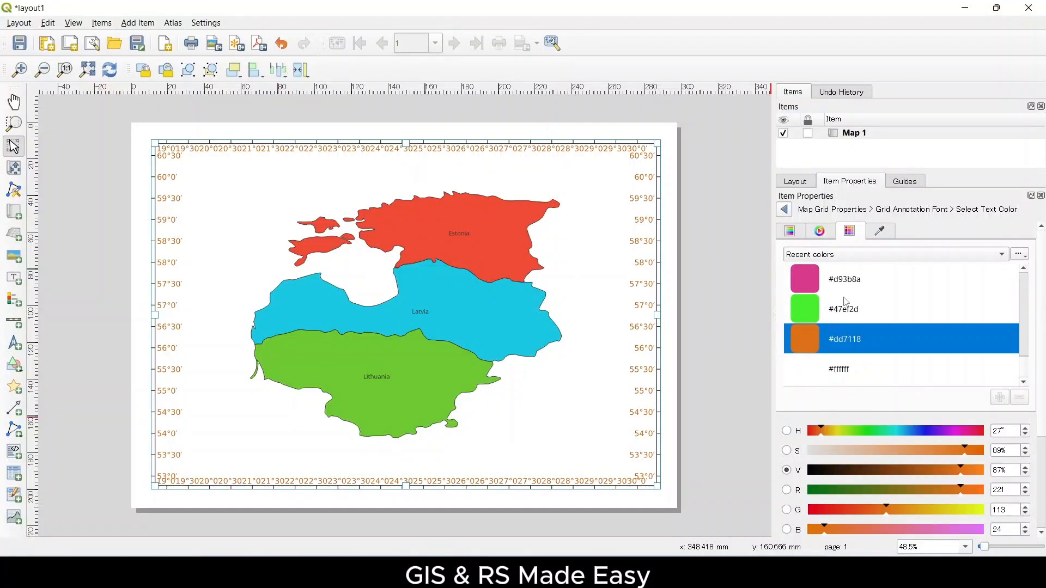
{"action": "left_click", "coordinate": [784, 210]}
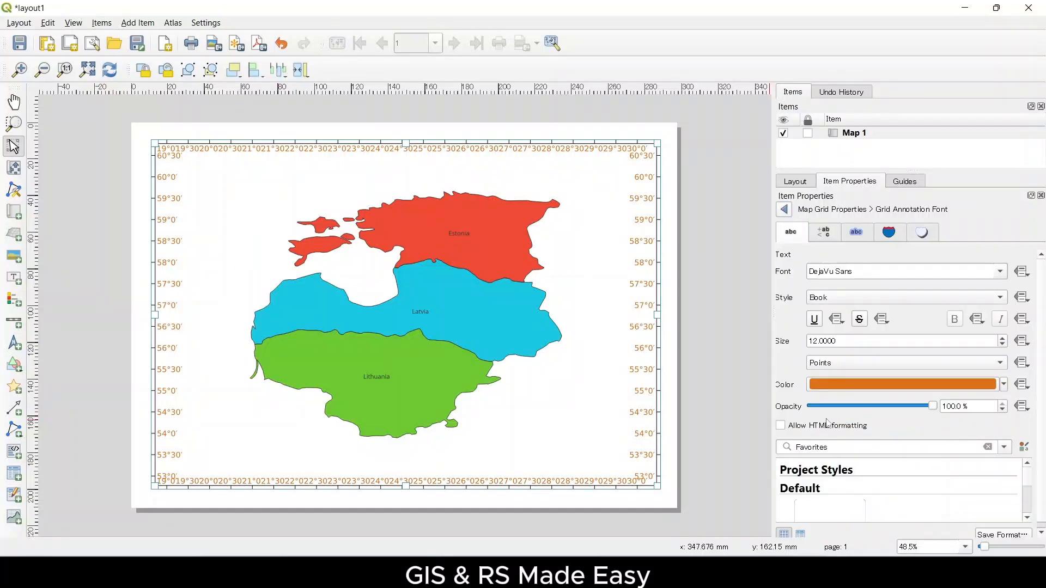
{"action": "left_click", "coordinate": [784, 210]}
{"action": "scroll", "coordinate": [832, 378], "scroll_direction": "up", "scroll_amount": 2}
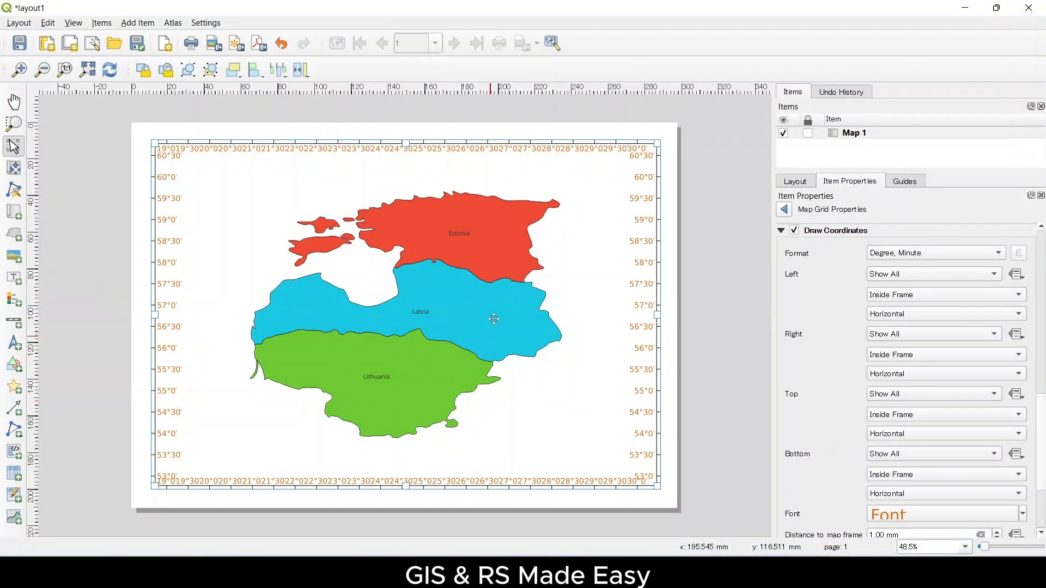
Move and rescale the map content inside its frame so that all three countries fit and sit roughly in the middle
{"action": "left_click", "coordinate": [14, 167]}
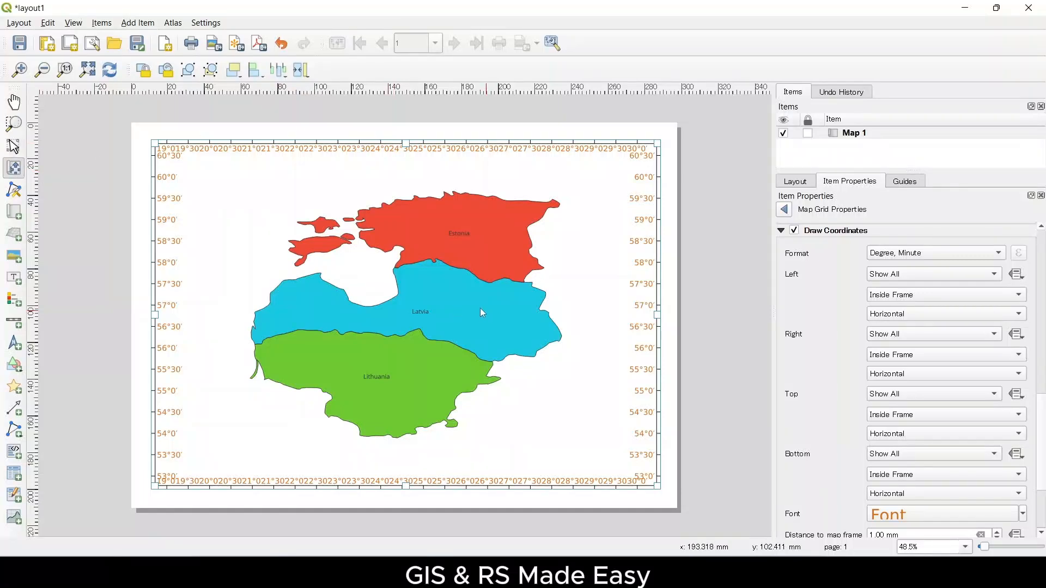
{"action": "scroll", "coordinate": [430, 299], "scroll_direction": "up", "scroll_amount": 5}
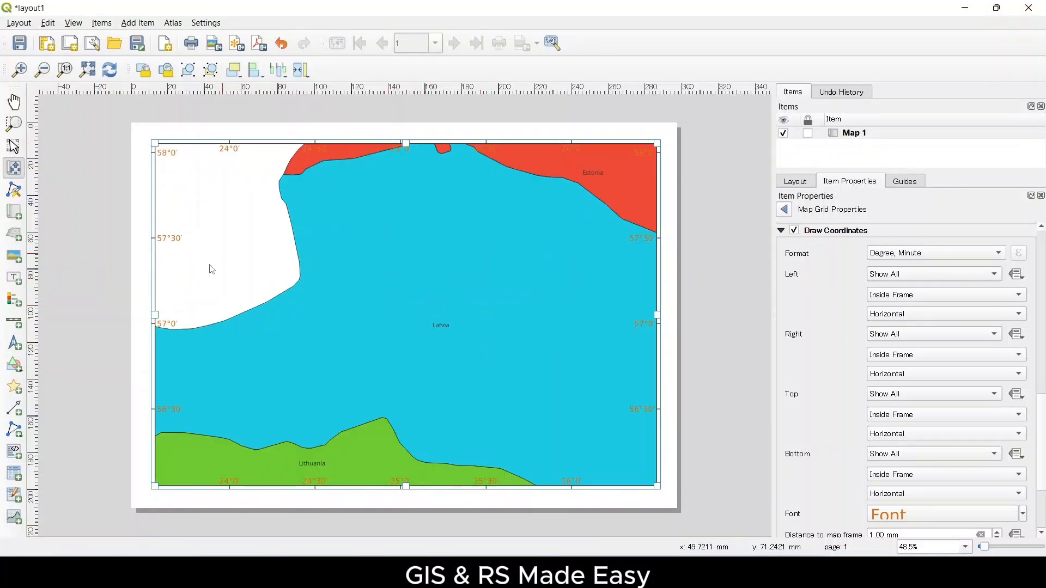
{"action": "scroll", "coordinate": [284, 316], "scroll_direction": "down", "scroll_amount": 3}
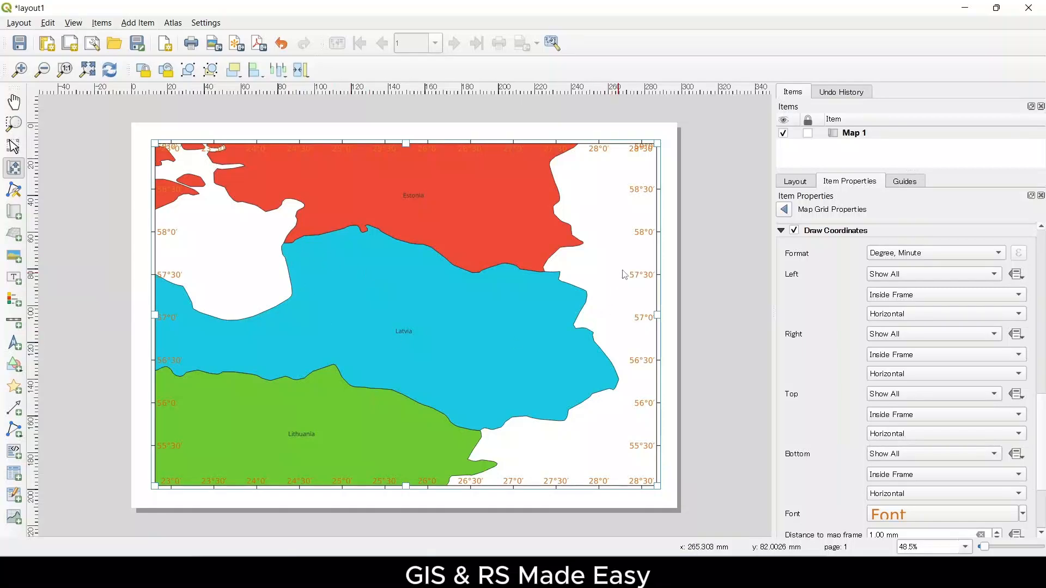
{"action": "left_click_drag", "start_coordinate": [501, 219], "coordinate": [525, 338]}
{"action": "scroll", "coordinate": [400, 251], "scroll_direction": "down", "scroll_amount": 1}
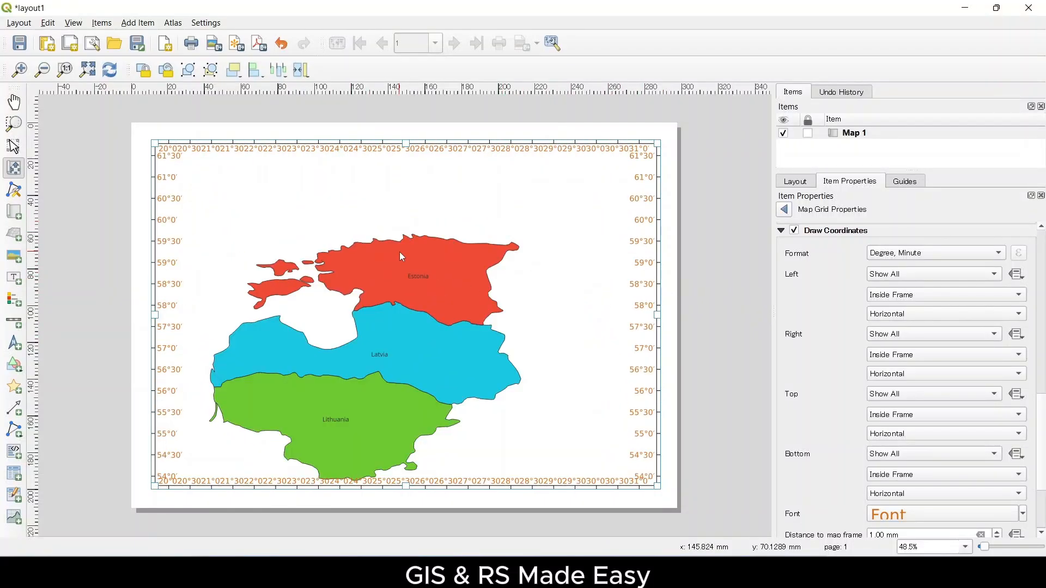
{"action": "left_click_drag", "start_coordinate": [402, 342], "coordinate": [441, 303]}
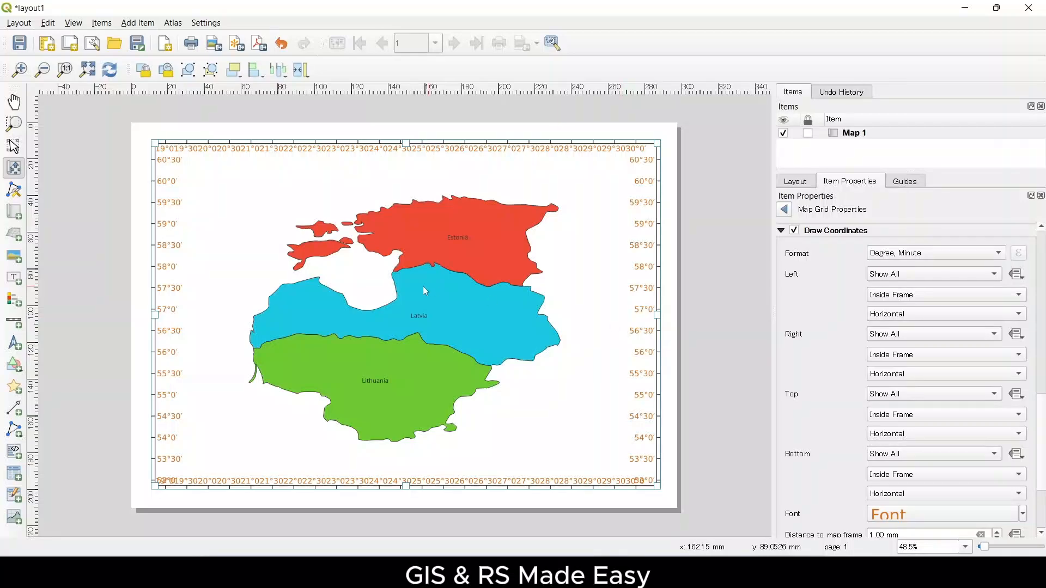
Try the Cross and Markers grid types on the map grid
{"action": "scroll", "coordinate": [824, 414], "scroll_direction": "up", "scroll_amount": 8}
{"action": "scroll", "coordinate": [844, 403], "scroll_direction": "up", "scroll_amount": 3}
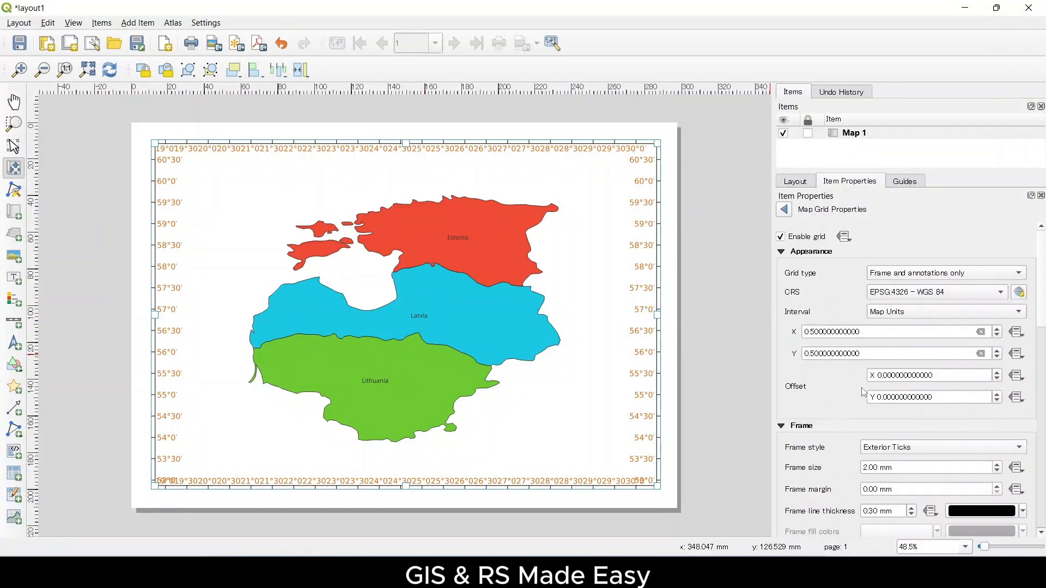
{"action": "left_click", "coordinate": [929, 279]}
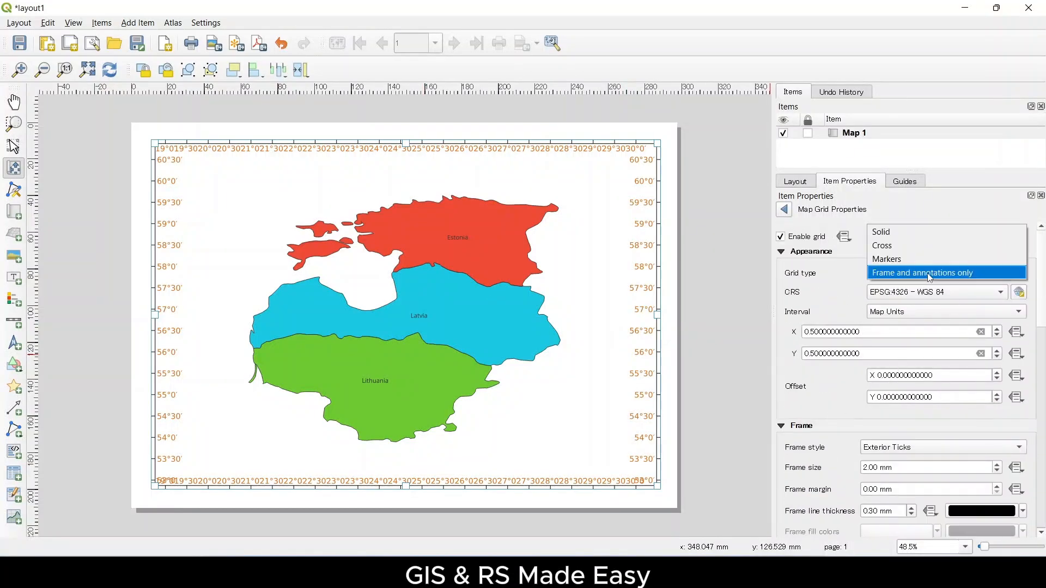
{"action": "key", "text": "Escape"}
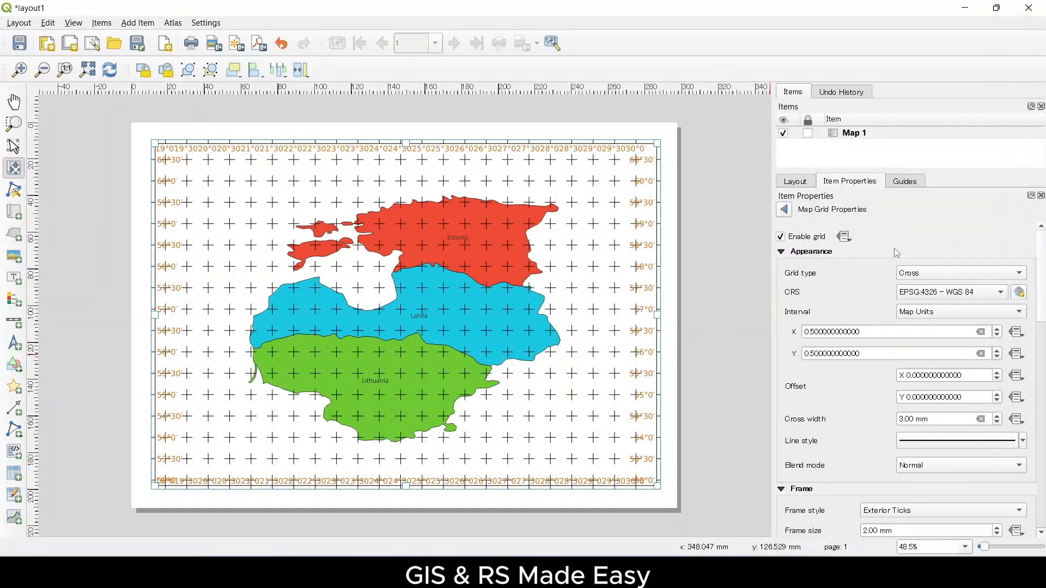
{"action": "left_click", "coordinate": [924, 276]}
{"action": "left_click", "coordinate": [932, 285]}
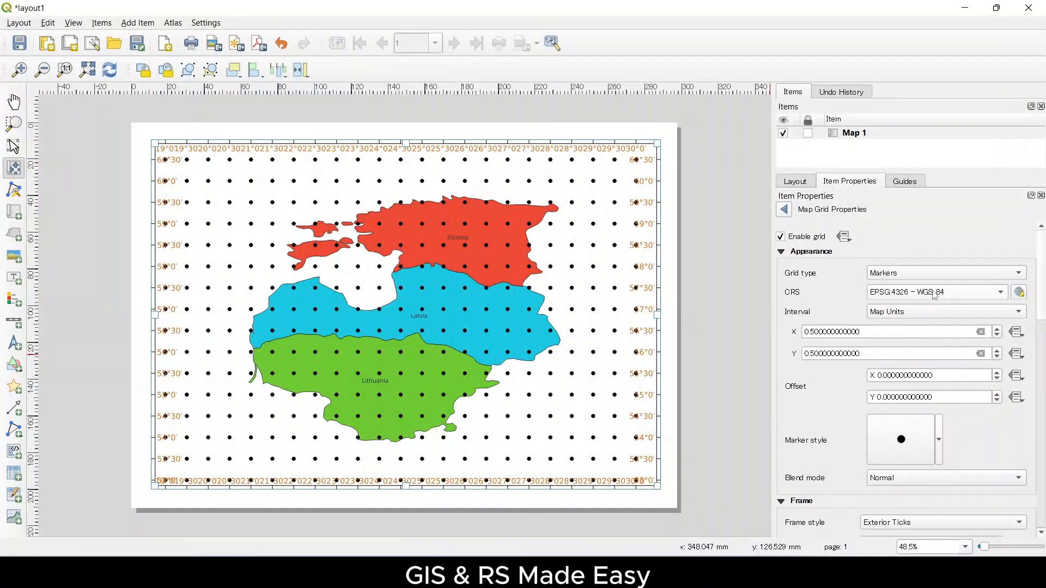
Set the grid type to Solid, and switch back to the Select/Move Item tool
{"action": "left_click", "coordinate": [891, 278]}
{"action": "left_click", "coordinate": [896, 246]}
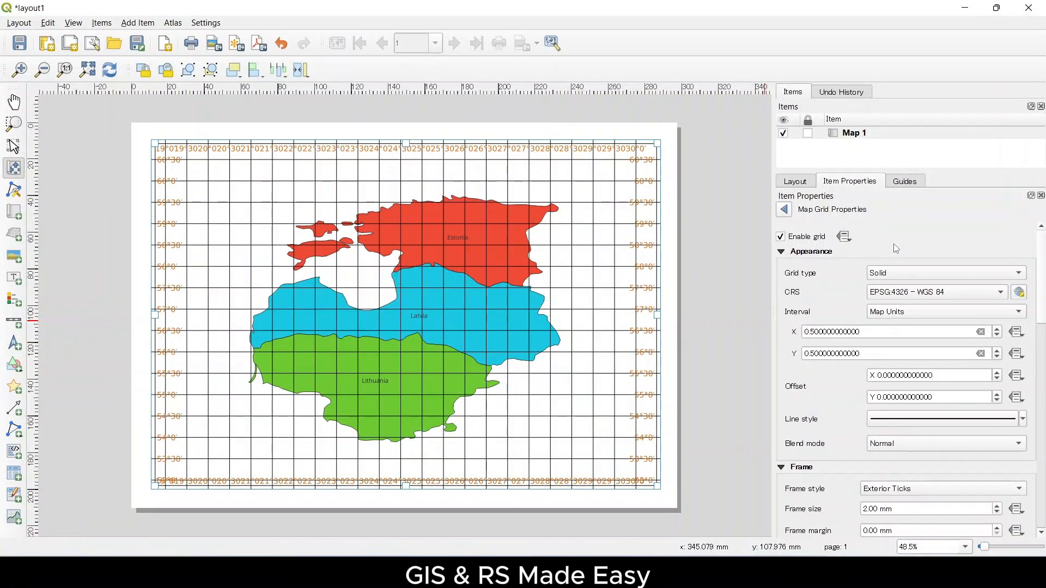
{"action": "left_click", "coordinate": [890, 278]}
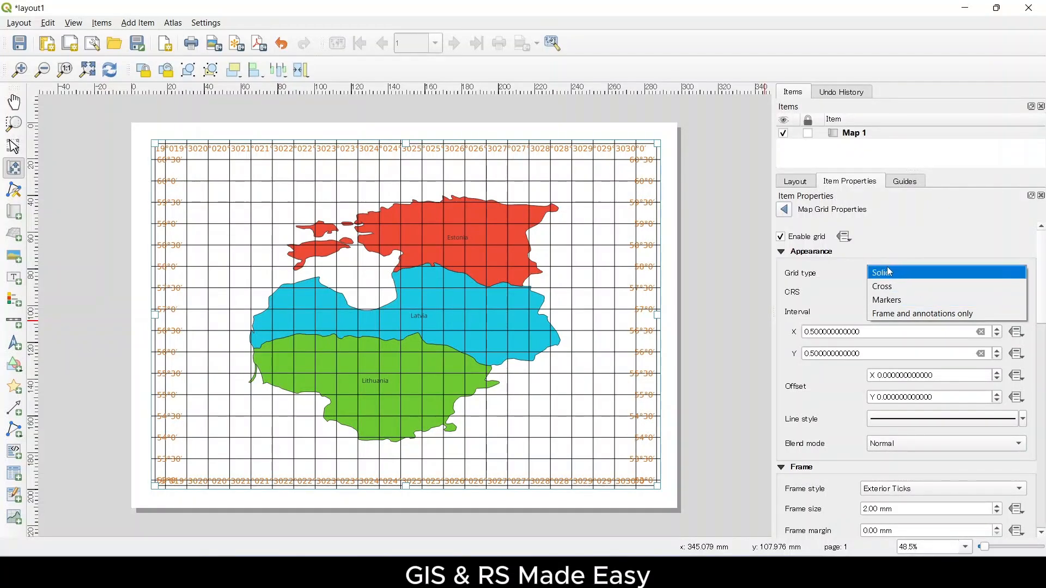
{"action": "left_click", "coordinate": [825, 282]}
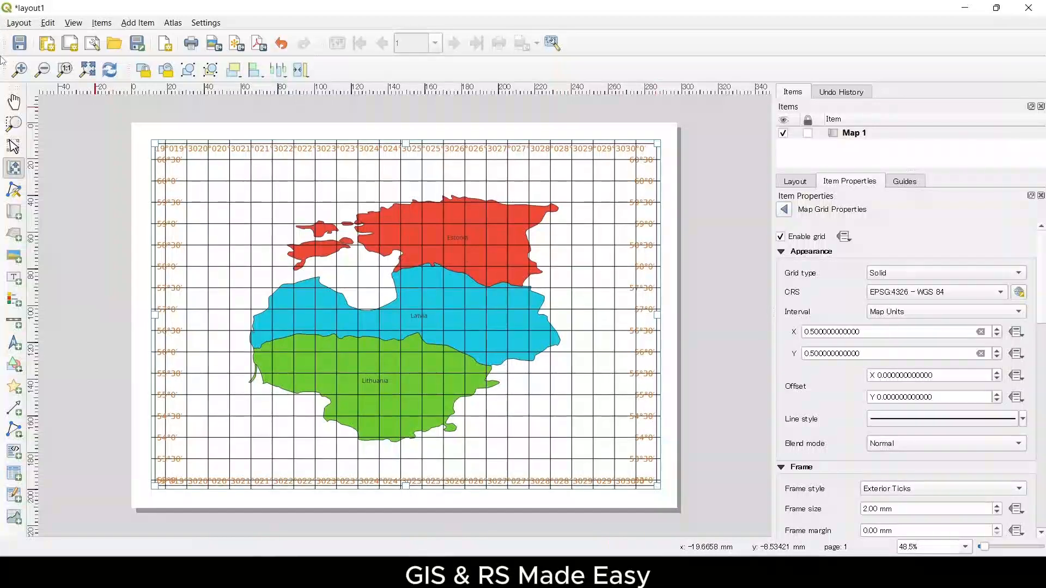
{"action": "left_click", "coordinate": [13, 147]}
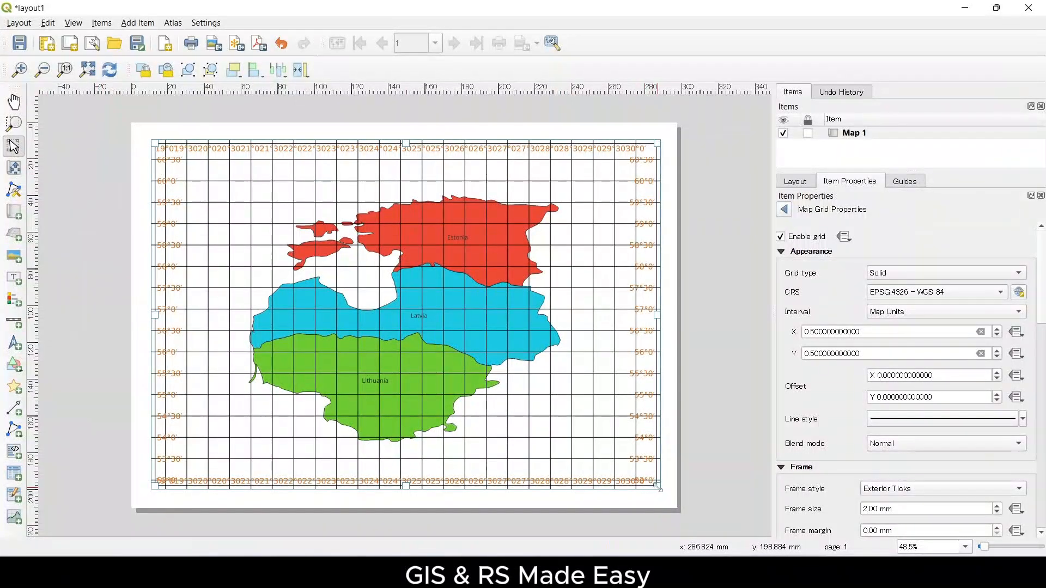
Shrink the map frame from its lower-right and upper-left corners to leave a wider page margin around it
{"action": "left_click_drag", "start_coordinate": [656, 484], "coordinate": [641, 478]}
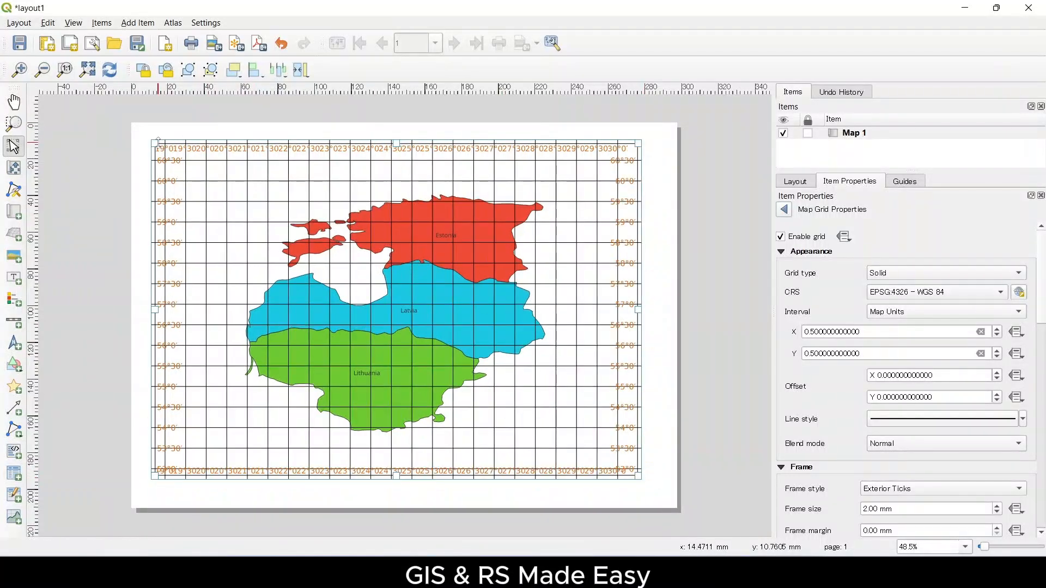
{"action": "left_click_drag", "start_coordinate": [155, 143], "coordinate": [167, 150]}
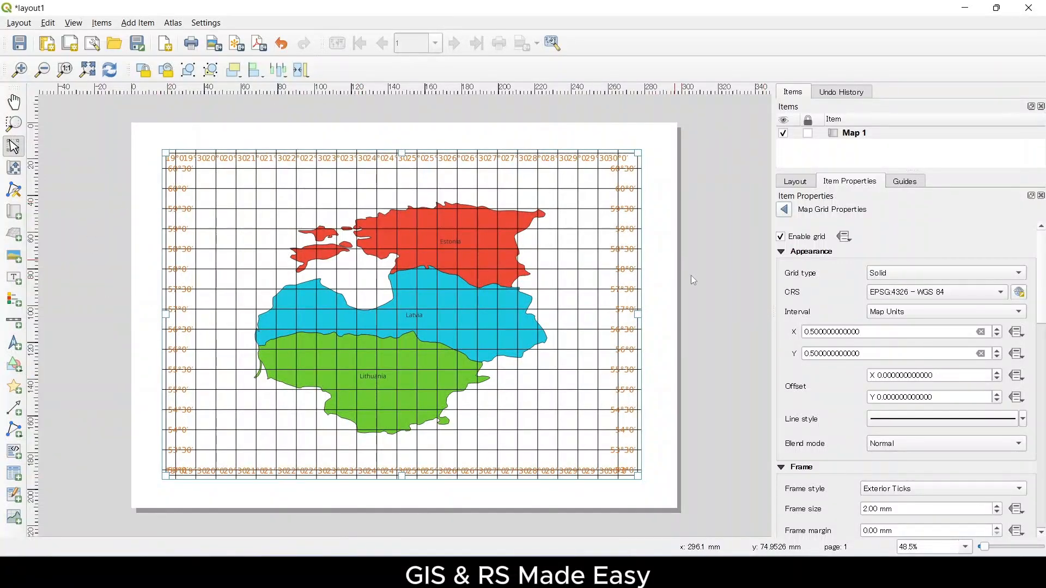
Place the left and right grid coordinates outside the map frame
{"action": "scroll", "coordinate": [834, 439], "scroll_direction": "down", "scroll_amount": 15}
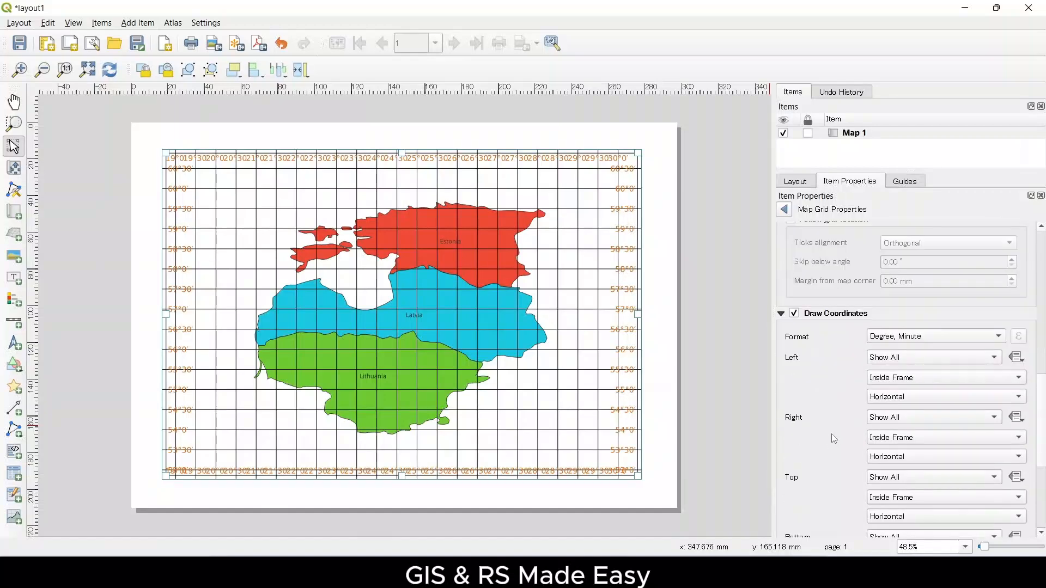
{"action": "left_click", "coordinate": [899, 378]}
{"action": "left_click", "coordinate": [906, 385]}
{"action": "left_click", "coordinate": [906, 381]}
{"action": "left_click", "coordinate": [902, 391]}
{"action": "left_click", "coordinate": [889, 436]}
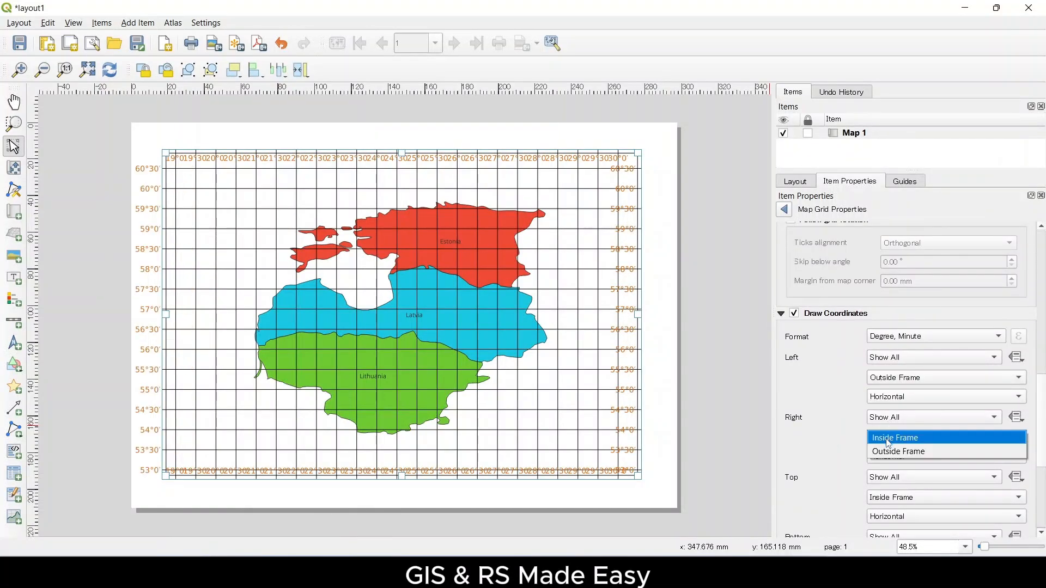
{"action": "left_click", "coordinate": [899, 451]}
Place the top and bottom grid coordinates outside the map frame
{"action": "left_click", "coordinate": [891, 497]}
{"action": "left_click", "coordinate": [891, 510]}
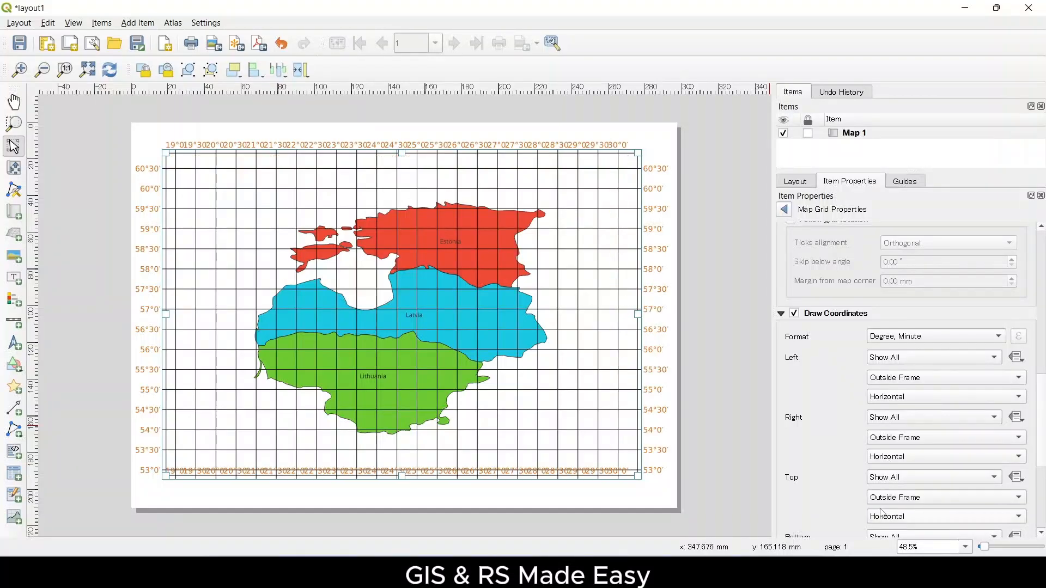
{"action": "scroll", "coordinate": [837, 477], "scroll_direction": "down", "scroll_amount": 1}
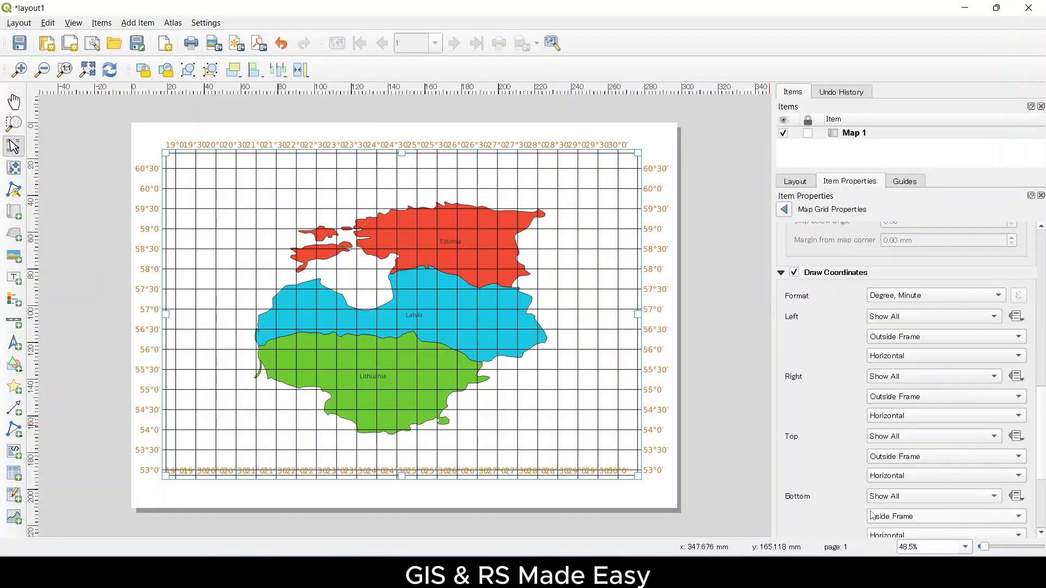
{"action": "left_click", "coordinate": [896, 516]}
{"action": "left_click", "coordinate": [893, 527]}
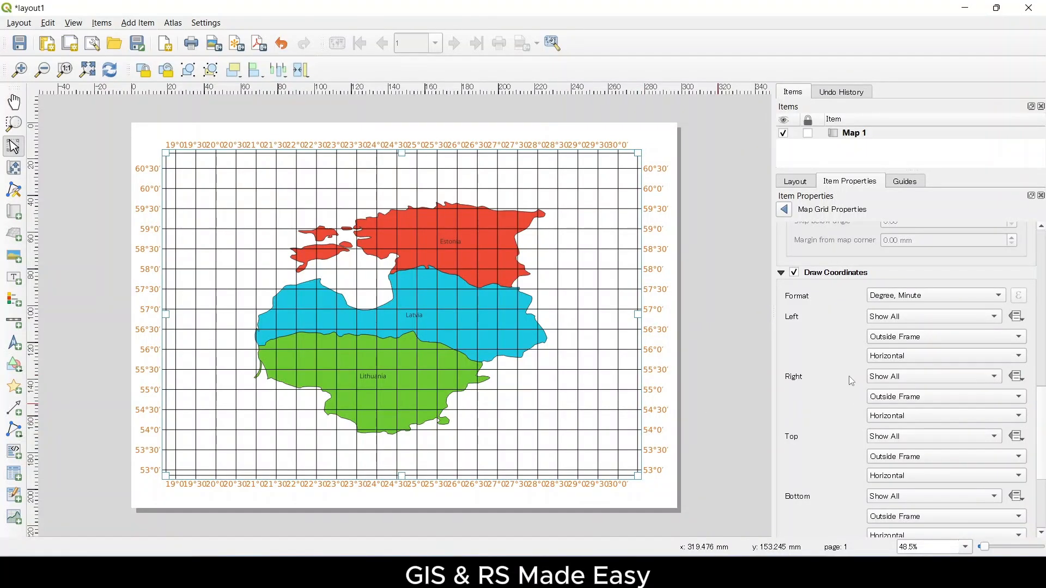
Set the map grid's X and Y intervals to 1 map unit each
{"action": "scroll", "coordinate": [820, 429], "scroll_direction": "up", "scroll_amount": 5}
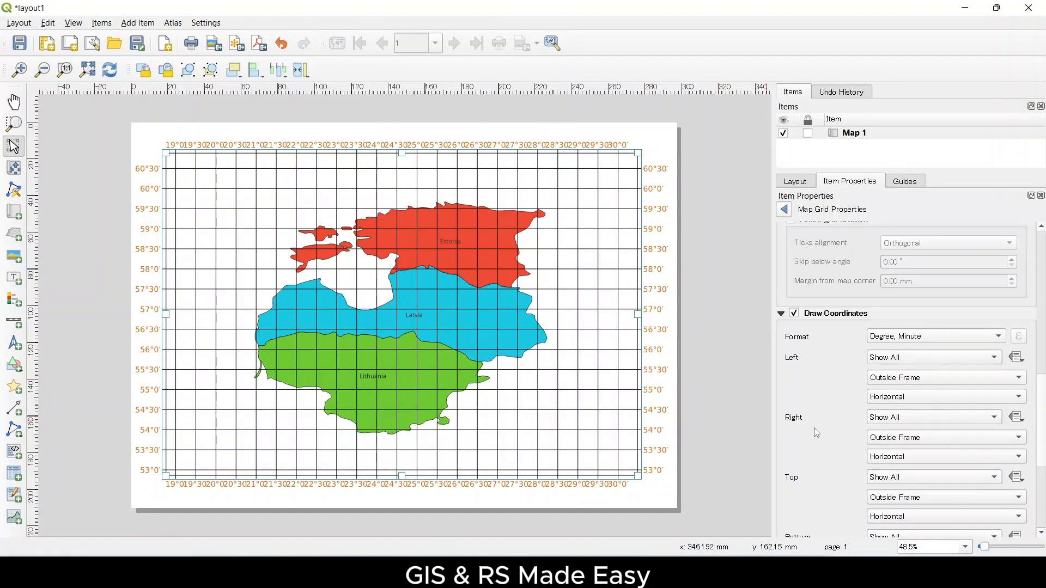
{"action": "scroll", "coordinate": [820, 429], "scroll_direction": "up", "scroll_amount": 4}
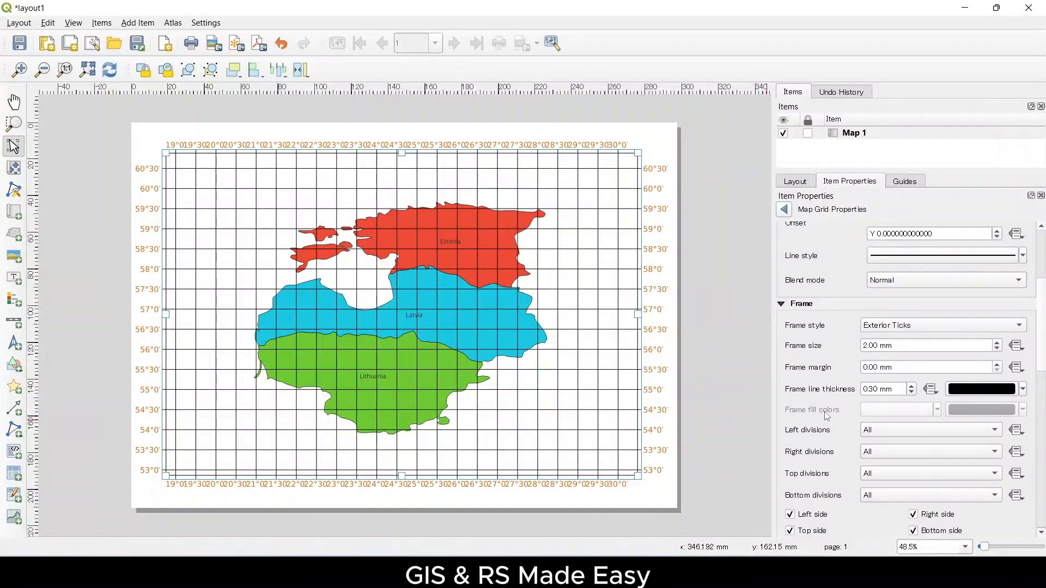
{"action": "scroll", "coordinate": [827, 416], "scroll_direction": "up", "scroll_amount": 1}
{"action": "scroll", "coordinate": [827, 416], "scroll_direction": "up", "scroll_amount": 2}
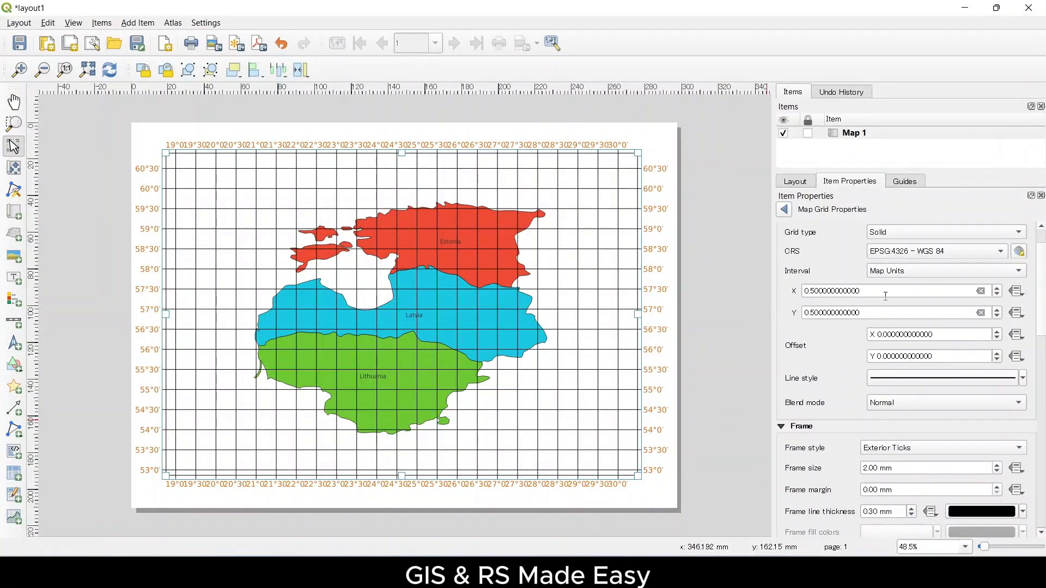
{"action": "double_click", "coordinate": [847, 291]}
{"action": "type", "text": "1"}
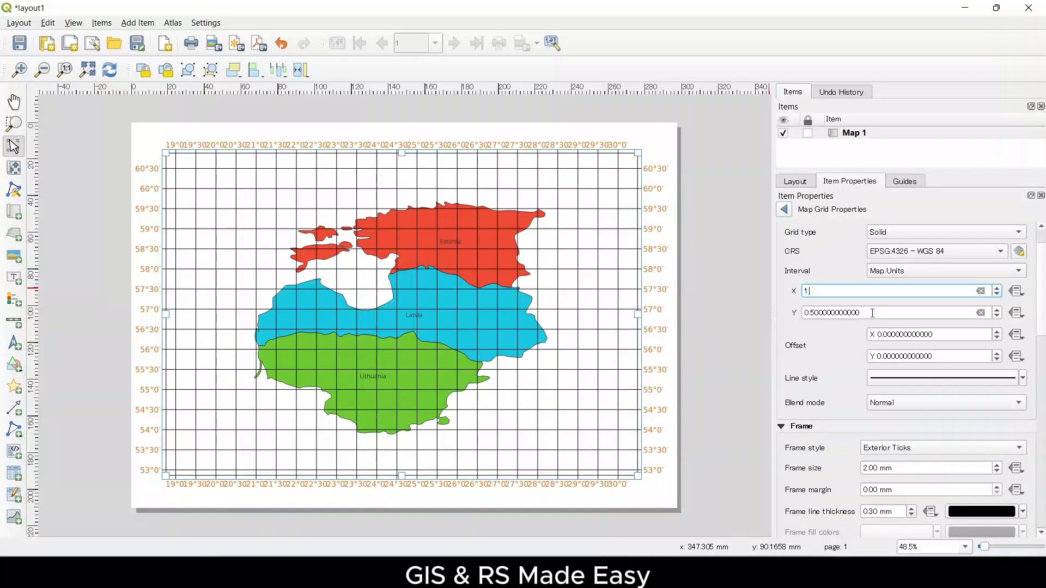
{"action": "key", "text": "Tab"}
{"action": "type", "text": "1"}
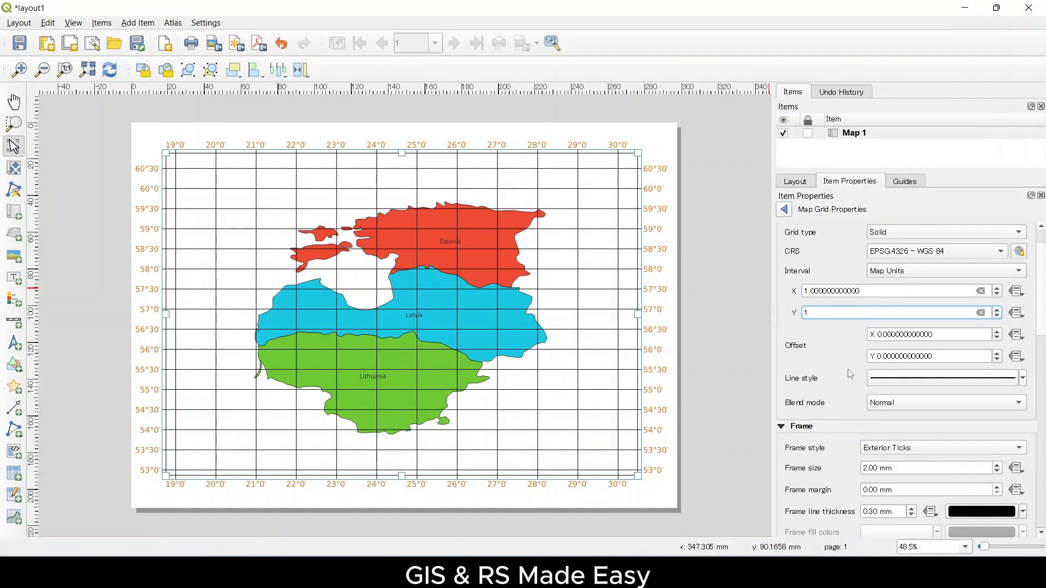
{"action": "key", "text": "Return"}
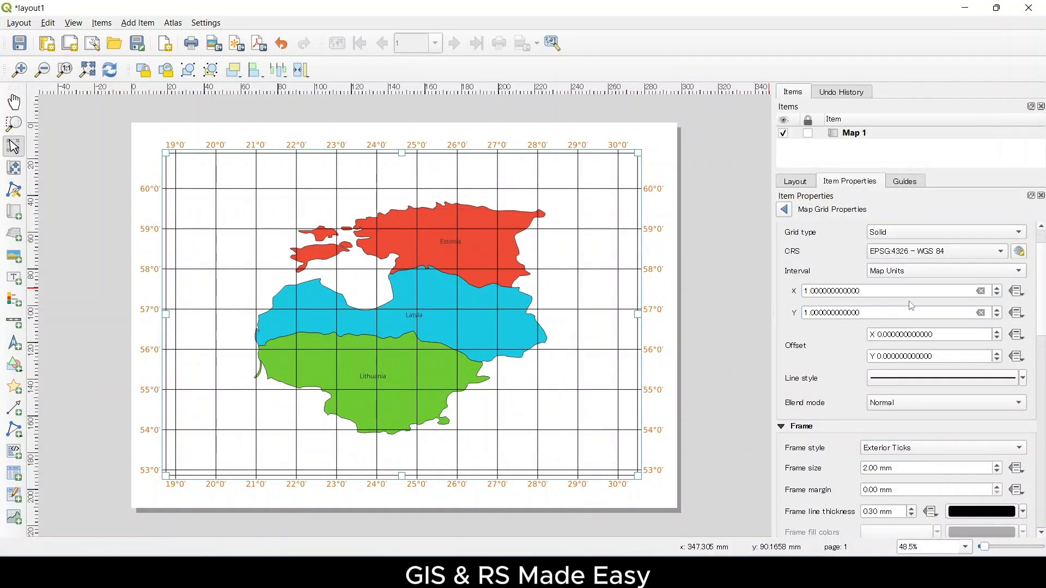
Try the Cross grid type, and set the map grid type to Markers
{"action": "left_click", "coordinate": [893, 232]}
{"action": "left_click", "coordinate": [882, 246]}
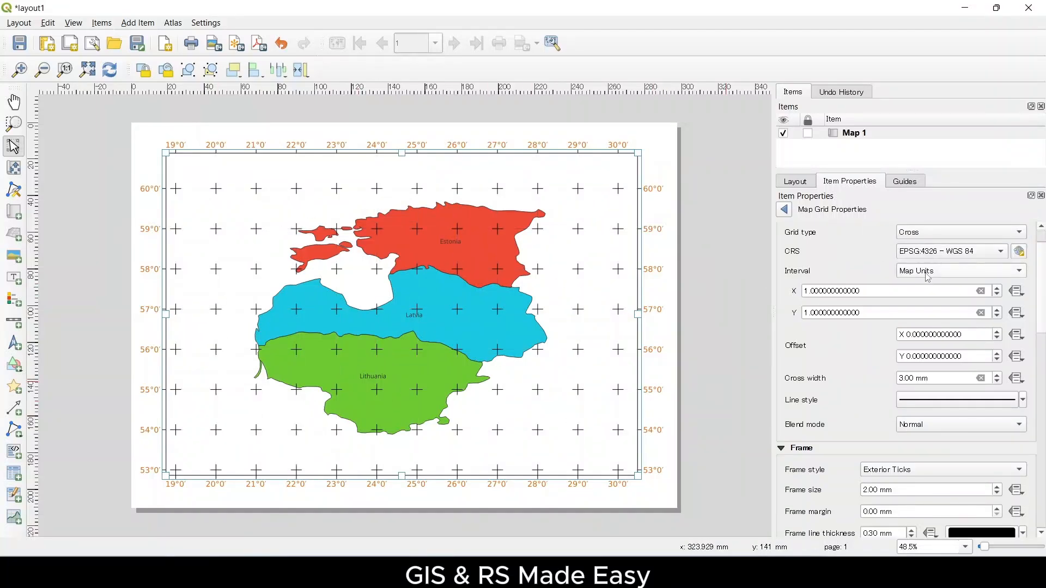
{"action": "left_click", "coordinate": [927, 233]}
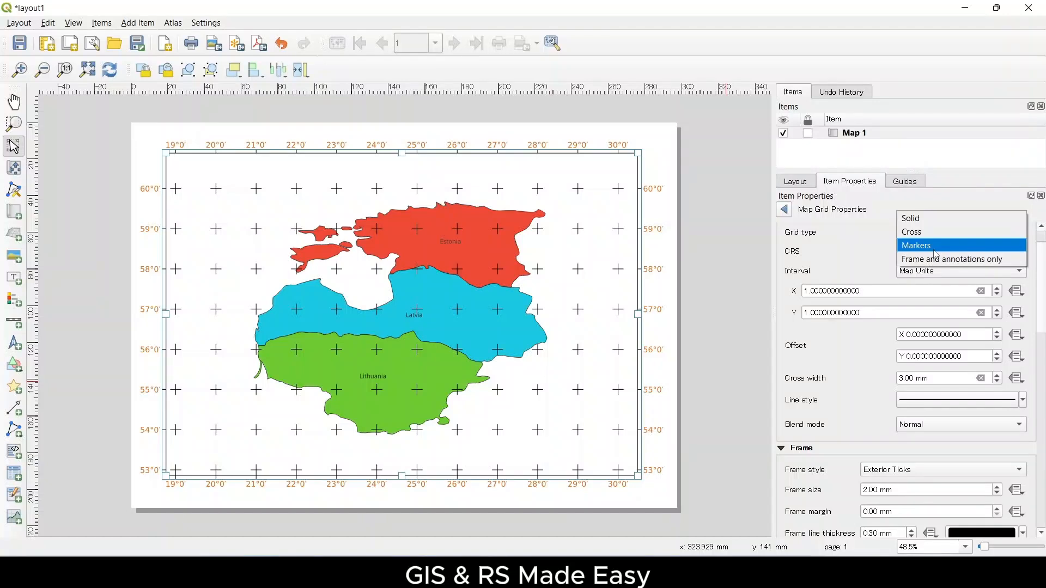
{"action": "left_click", "coordinate": [934, 249]}
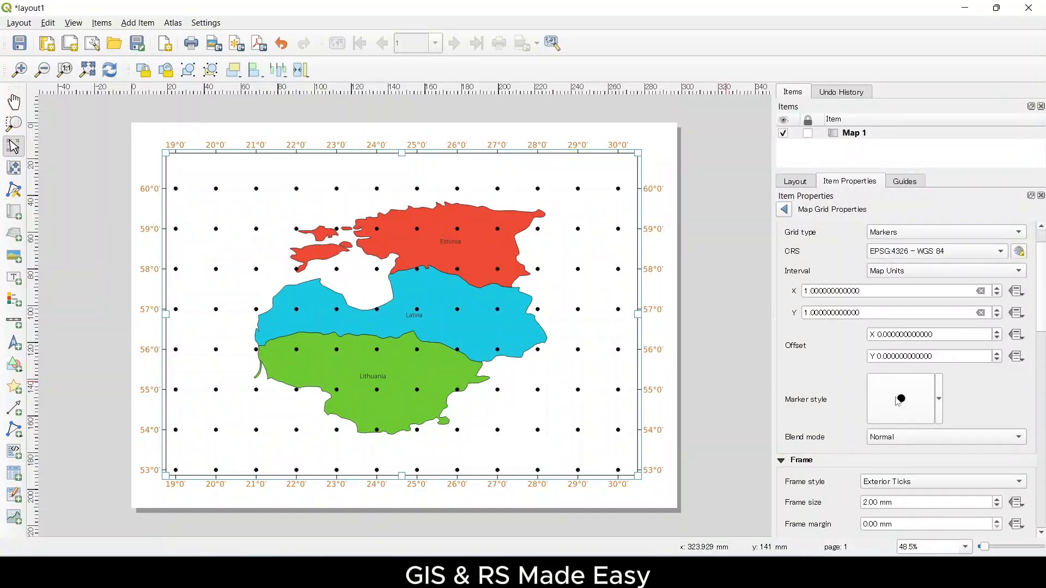
Open the symbol settings of the grid's marker style, try the effect drop shadow preset and browse the other favorite symbols
{"action": "left_click", "coordinate": [912, 407]}
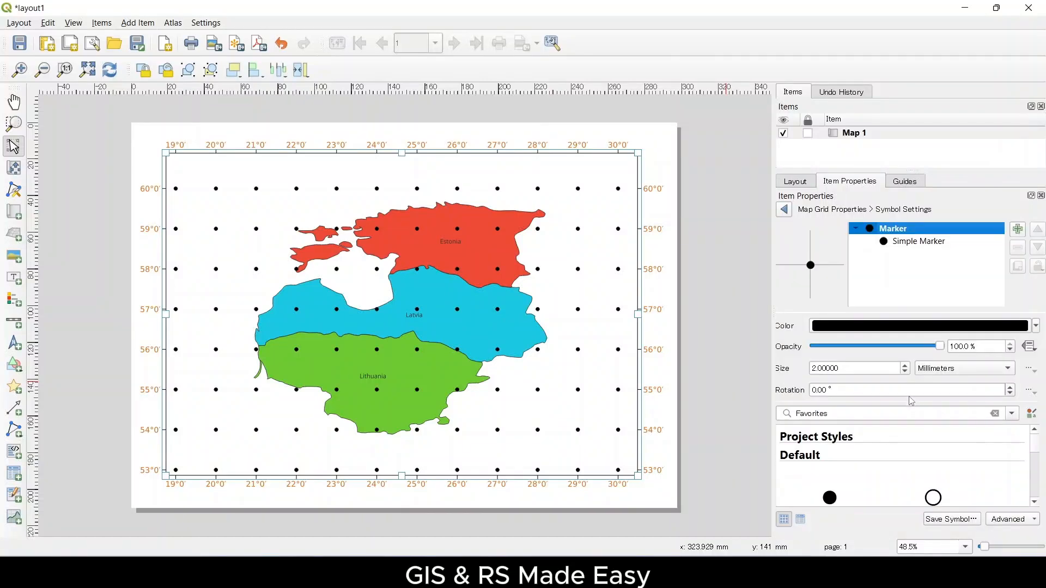
{"action": "scroll", "coordinate": [915, 473], "scroll_direction": "down", "scroll_amount": 3}
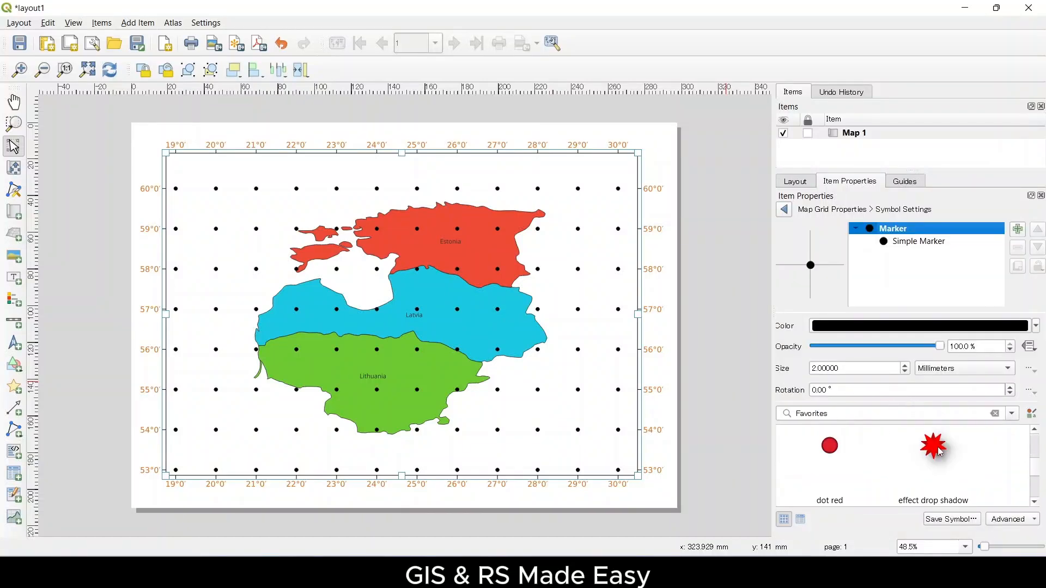
{"action": "left_click", "coordinate": [934, 448]}
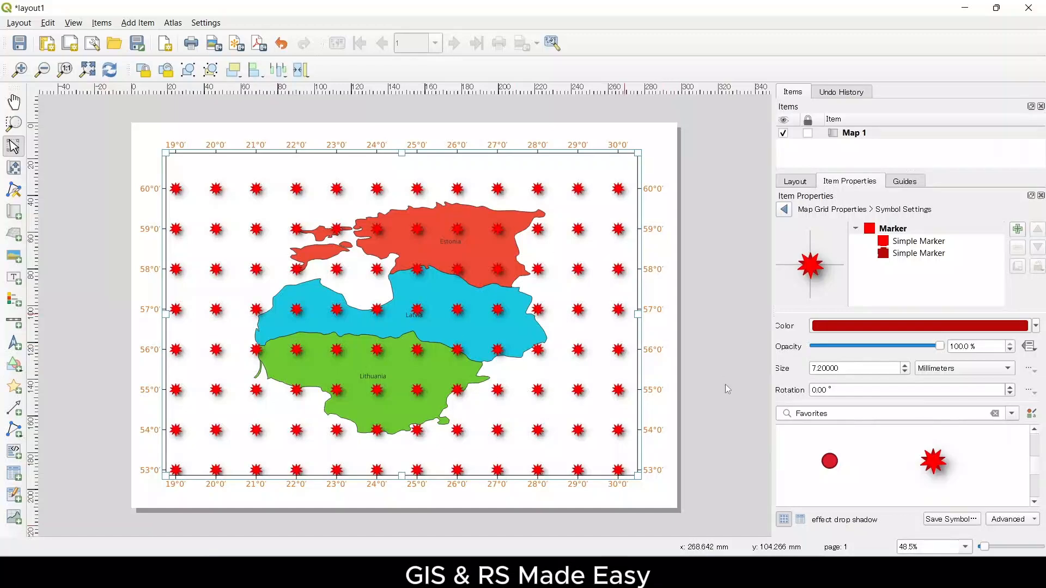
{"action": "scroll", "coordinate": [847, 470], "scroll_direction": "down", "scroll_amount": 2}
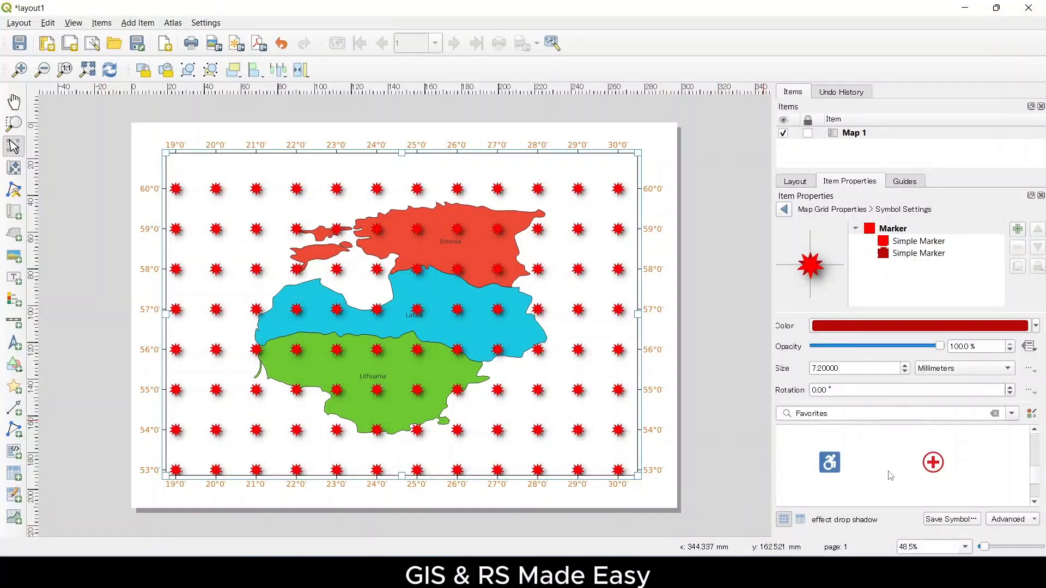
{"action": "scroll", "coordinate": [890, 475], "scroll_direction": "down", "scroll_amount": 3}
{"action": "scroll", "coordinate": [882, 475], "scroll_direction": "up", "scroll_amount": 5}
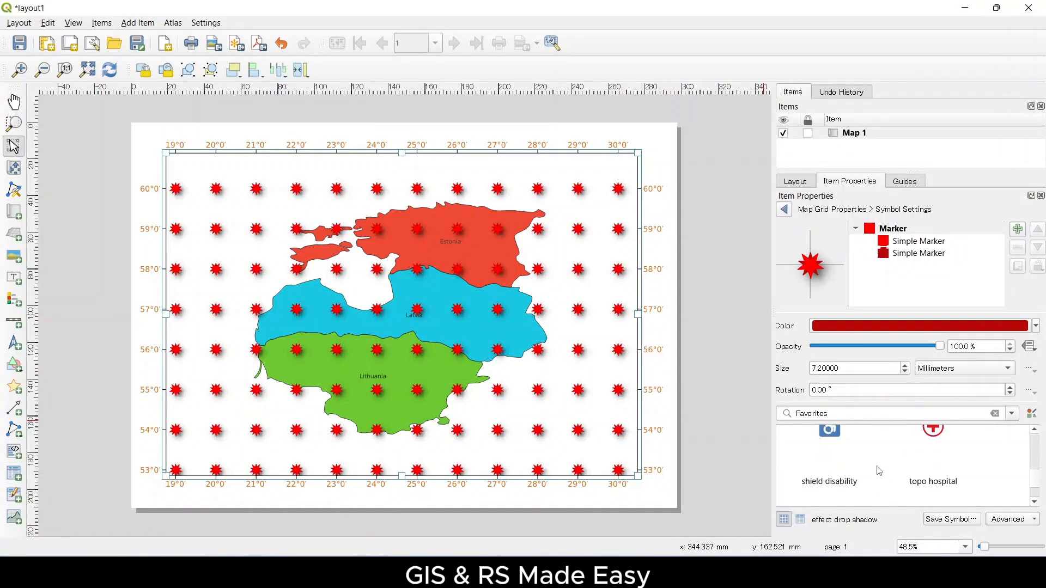
{"action": "scroll", "coordinate": [951, 479], "scroll_direction": "up", "scroll_amount": 3}
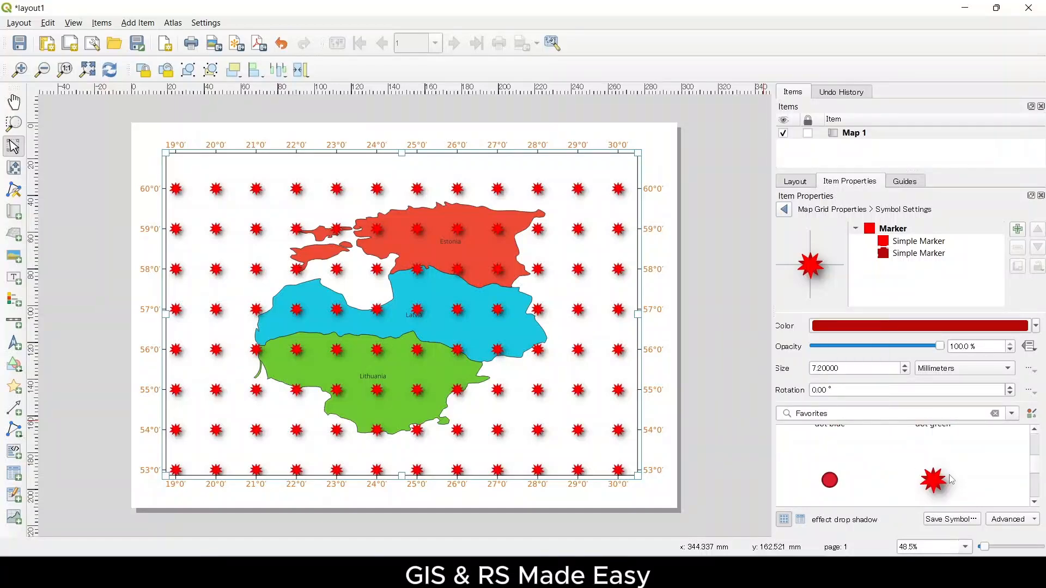
Try the dot green and dot red presets, apply dot blue to the grid markers, and return to the map grid properties
{"action": "left_click", "coordinate": [944, 480]}
{"action": "scroll", "coordinate": [921, 480], "scroll_direction": "down", "scroll_amount": 2}
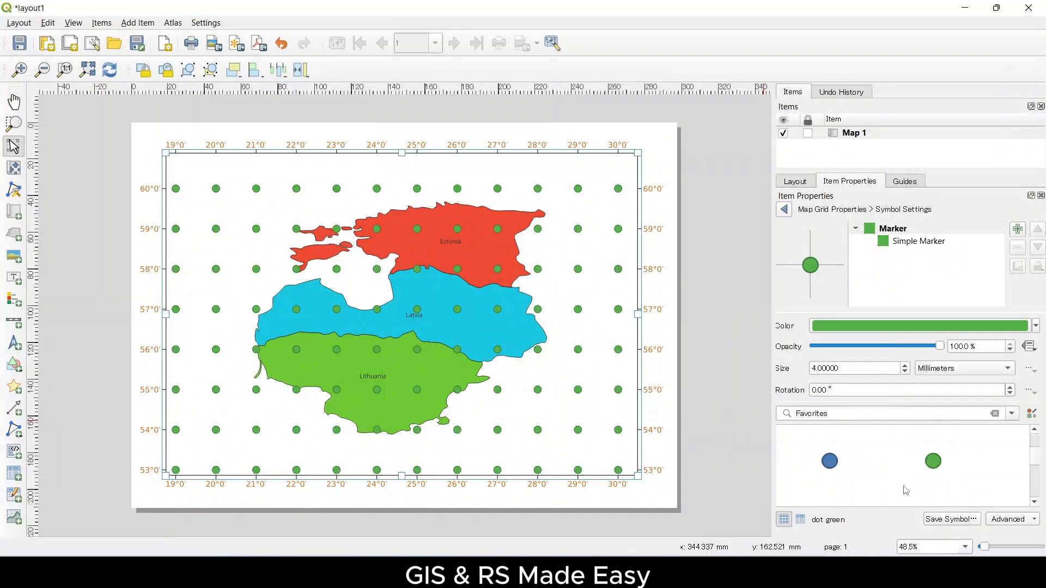
{"action": "left_click", "coordinate": [838, 465]}
{"action": "scroll", "coordinate": [863, 469], "scroll_direction": "up", "scroll_amount": 1}
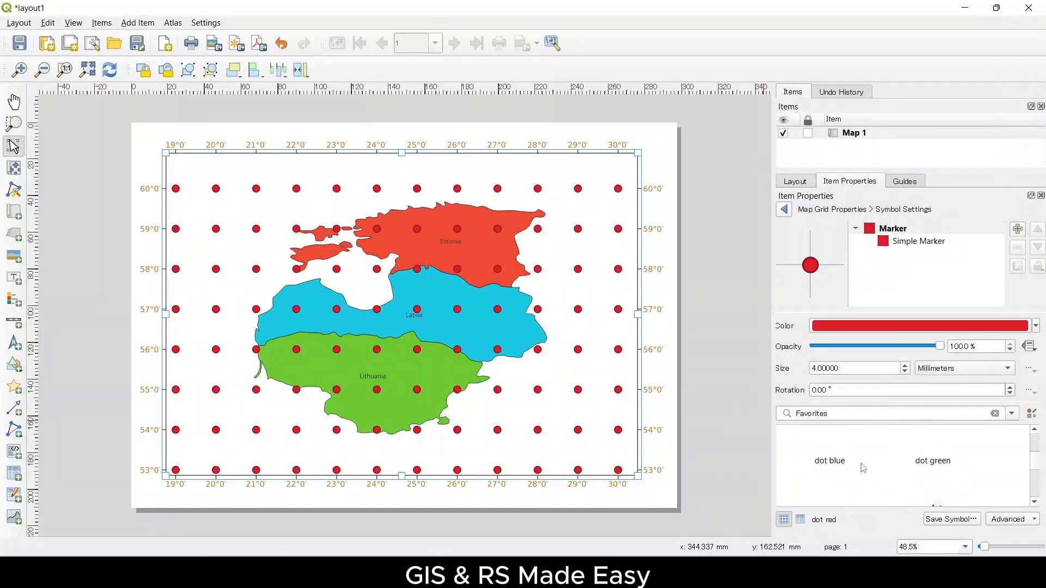
{"action": "left_click", "coordinate": [830, 462]}
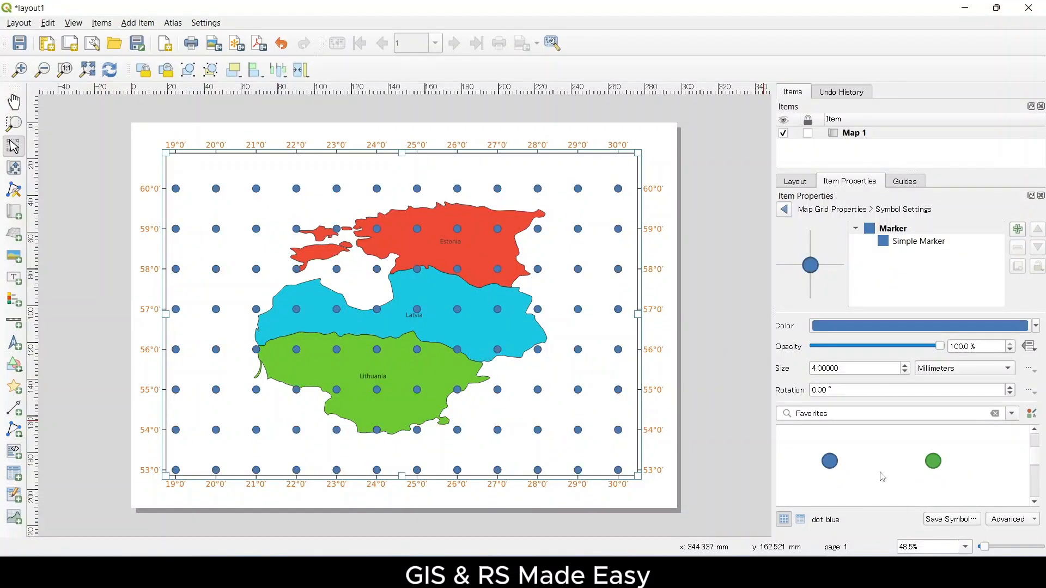
{"action": "key", "text": "Escape"}
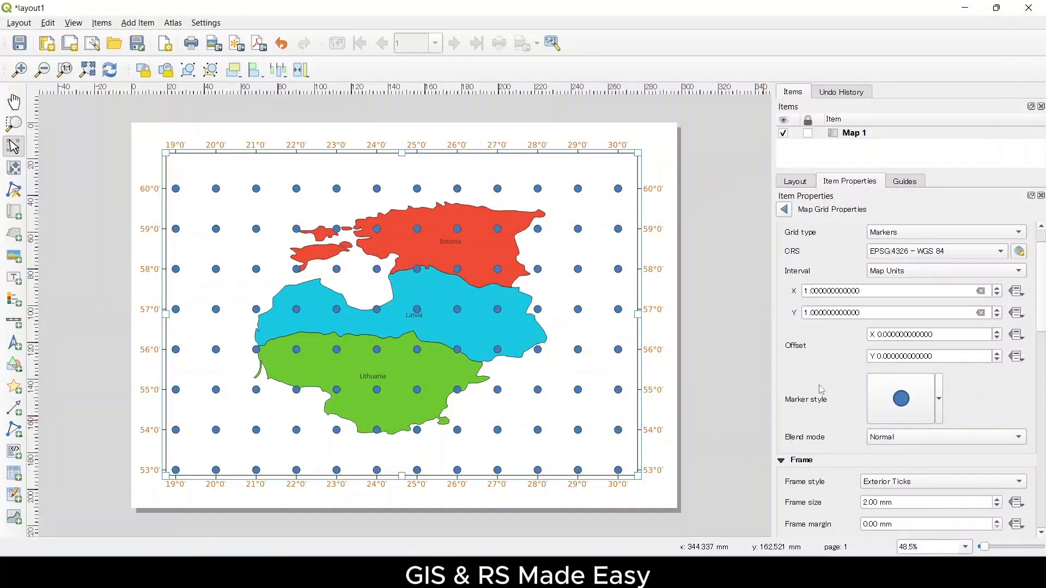
Move the map content slightly upward inside its frame
{"action": "scroll", "coordinate": [820, 387], "scroll_direction": "down", "scroll_amount": 3}
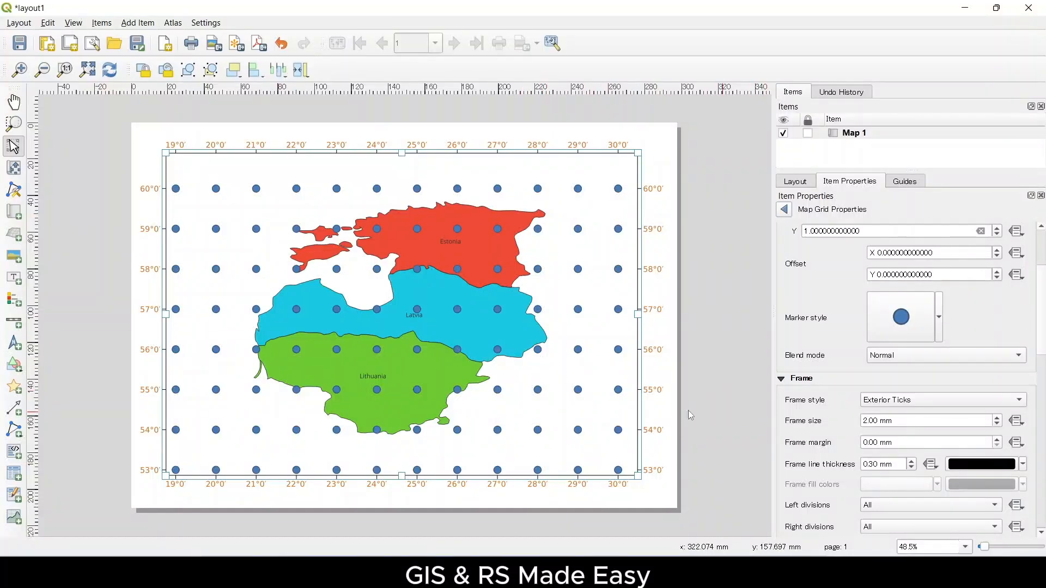
{"action": "left_click", "coordinate": [14, 167]}
{"action": "left_click_drag", "start_coordinate": [496, 420], "coordinate": [497, 409]}
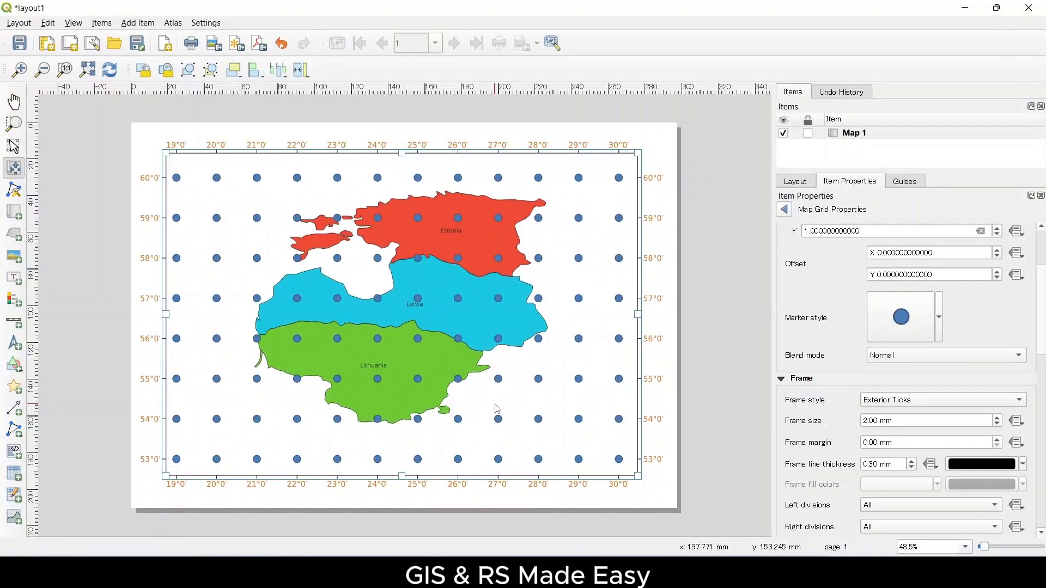